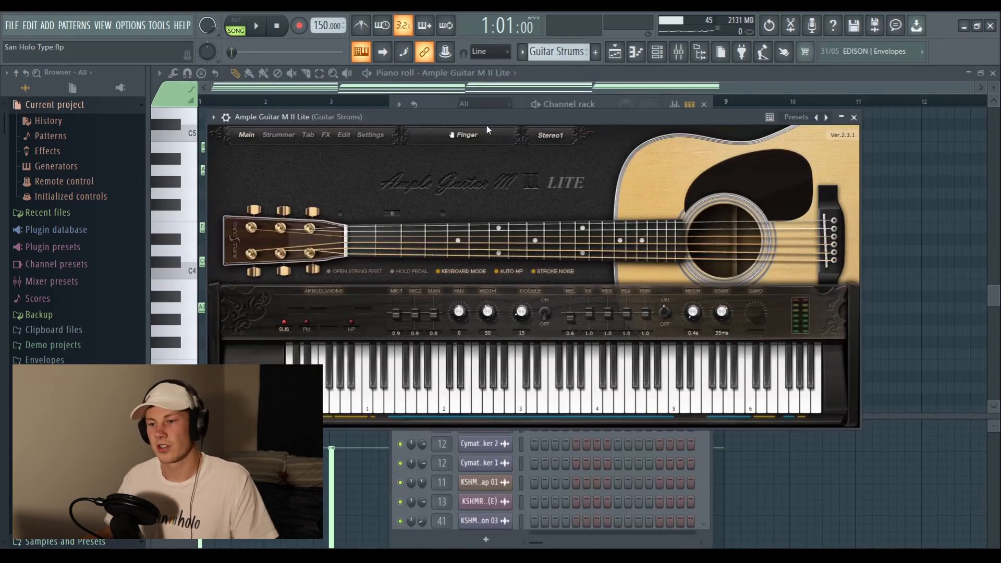
Audition the Ample Guitar M II Lite sound of the Guitar Strums channel by playing several notes on its virtual keyboard
{"action": "left_click_drag", "start_coordinate": [489, 117], "coordinate": [526, 117]}
{"action": "left_click", "coordinate": [519, 396]}
{"action": "left_click", "coordinate": [602, 404]}
{"action": "left_click", "coordinate": [527, 406]}
{"action": "left_click", "coordinate": [591, 407]}
{"action": "left_click", "coordinate": [627, 409]}
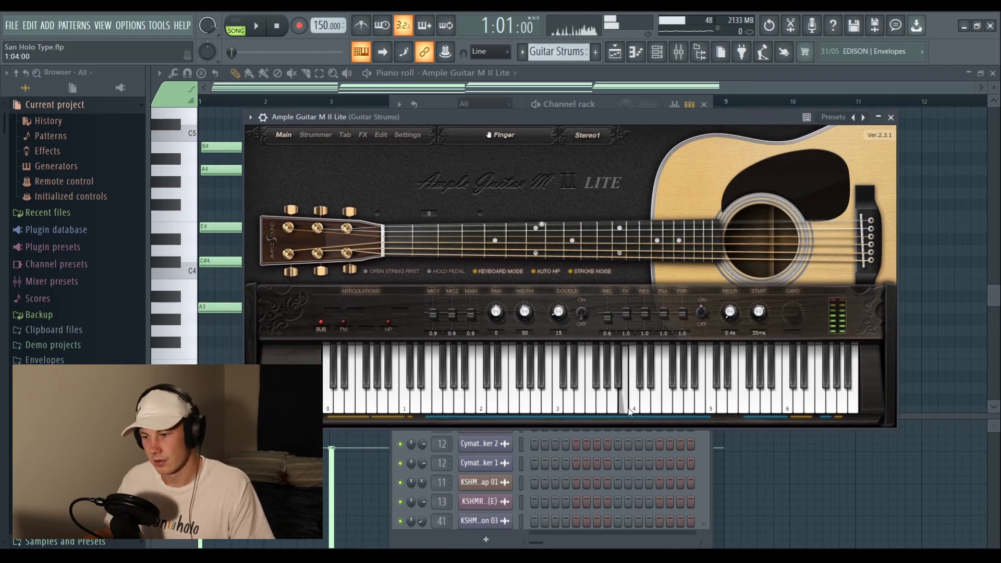
Close the acoustic guitar instrument and view the DirectWave Strat Pos A instrument layered in Guitar Strums
{"action": "left_click", "coordinate": [891, 117]}
{"action": "left_click", "coordinate": [503, 234]}
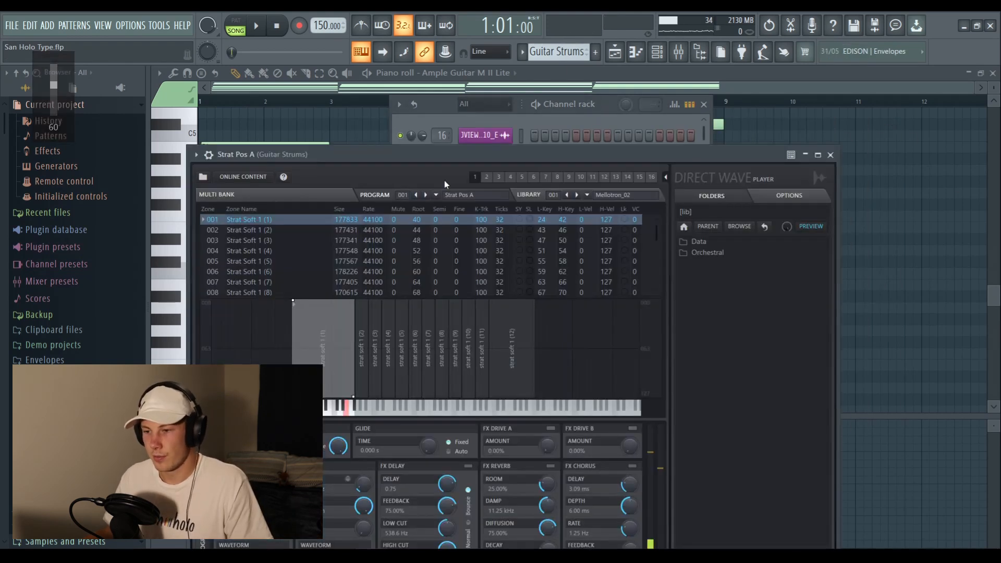
{"action": "left_click", "coordinate": [855, 129]}
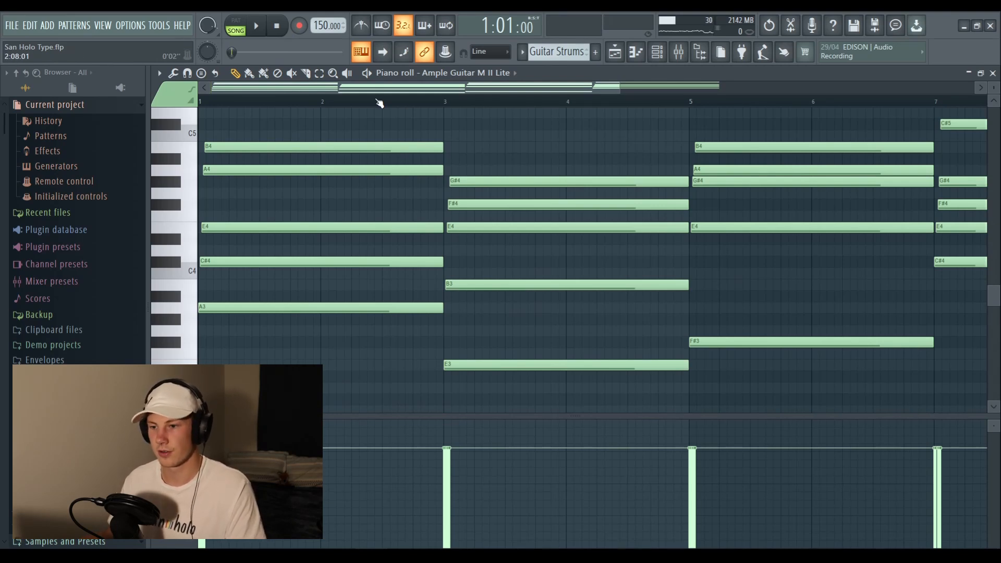
Inspect the staggered chord notes of Guitar Strums and view the piano roll's Strum tool without applying it
{"action": "scroll", "coordinate": [379, 102], "scroll_direction": "down", "scroll_amount": 1}
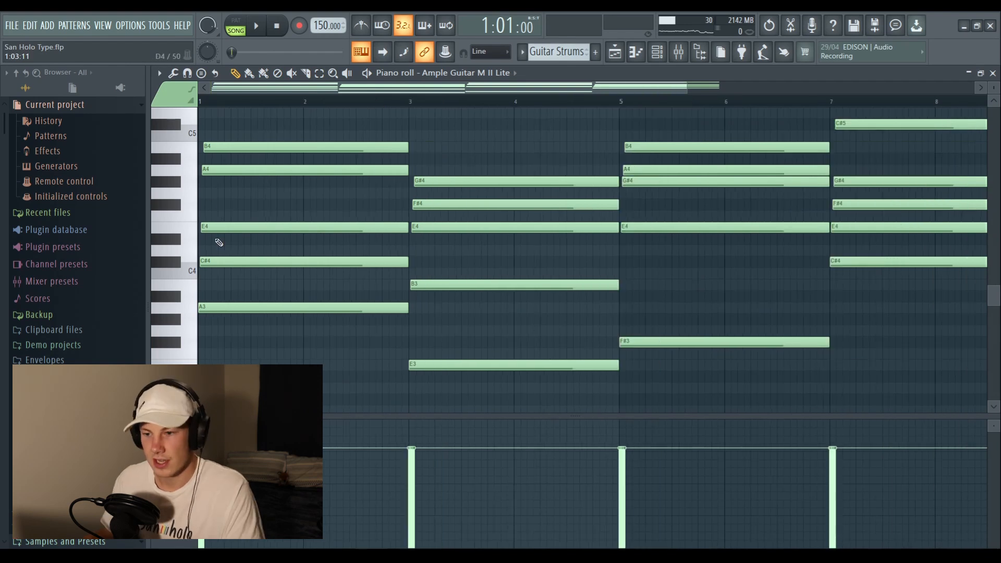
{"action": "scroll", "coordinate": [223, 92], "scroll_direction": "up", "scroll_amount": 1}
{"action": "scroll", "coordinate": [236, 193], "scroll_direction": "up", "scroll_amount": 1}
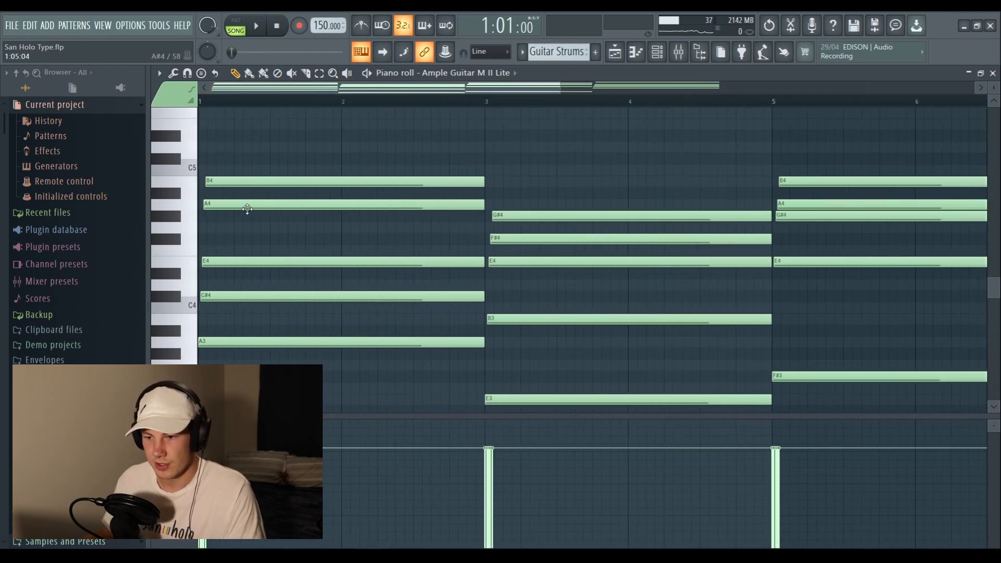
{"action": "left_click", "coordinate": [156, 73]}
{"action": "mouse_move", "coordinate": [183, 111]}
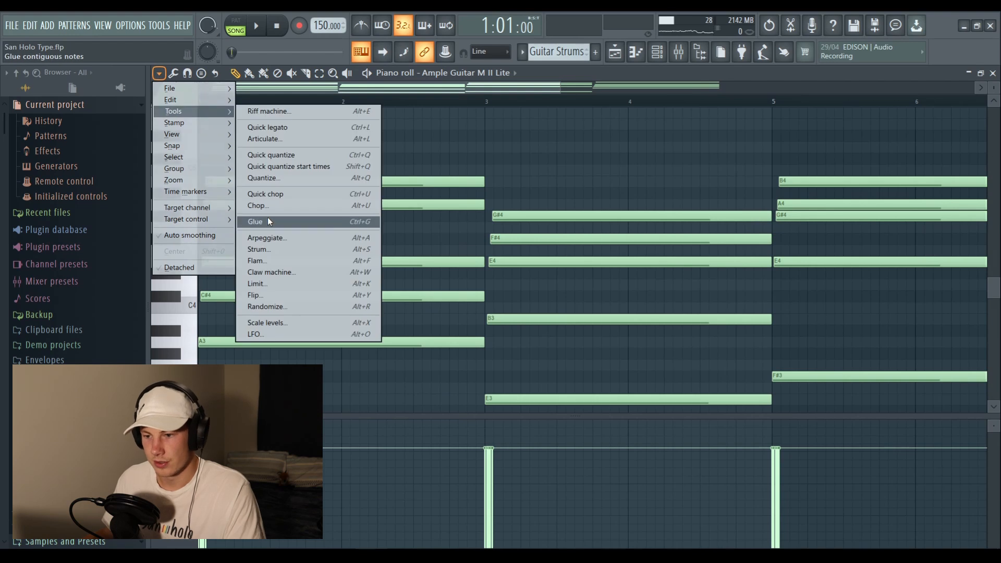
{"action": "left_click", "coordinate": [271, 247]}
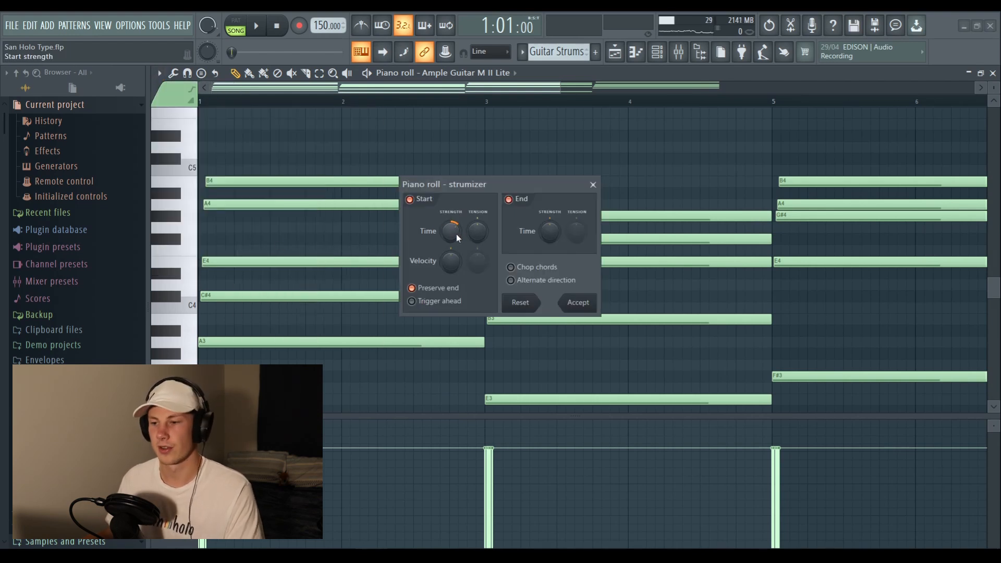
{"action": "left_click", "coordinate": [593, 185]}
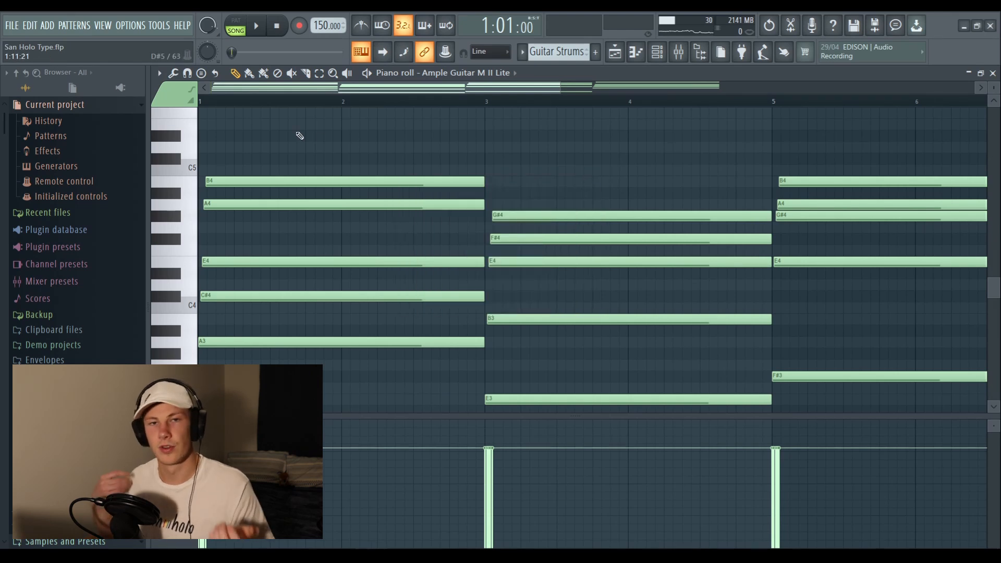
Play the Guitar Strums chord progression in the piano roll with all four chords in view
{"action": "key", "text": "space"}
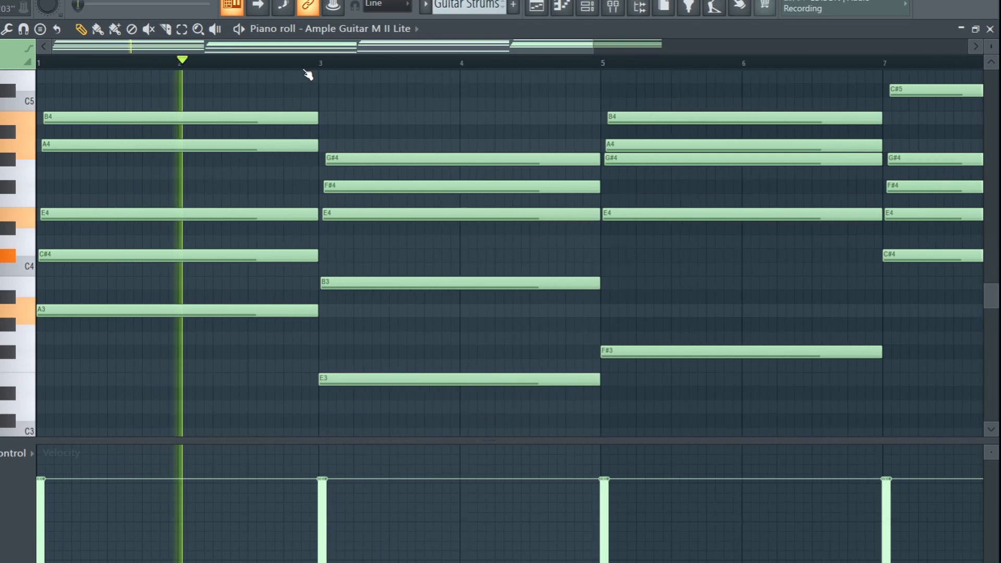
{"action": "scroll", "coordinate": [308, 75], "scroll_direction": "down", "scroll_amount": 2}
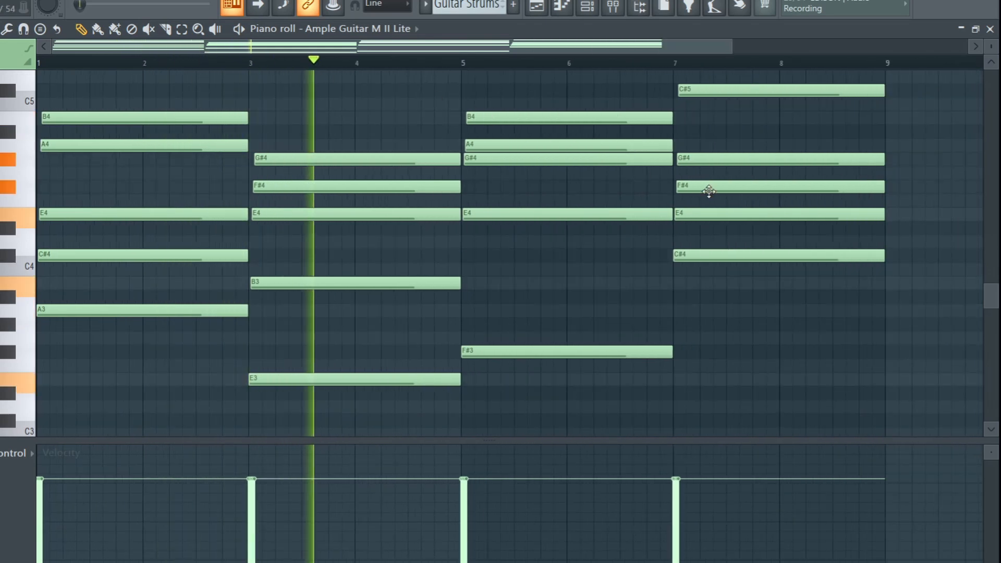
{"action": "scroll", "coordinate": [954, 248], "scroll_direction": "up", "scroll_amount": 1}
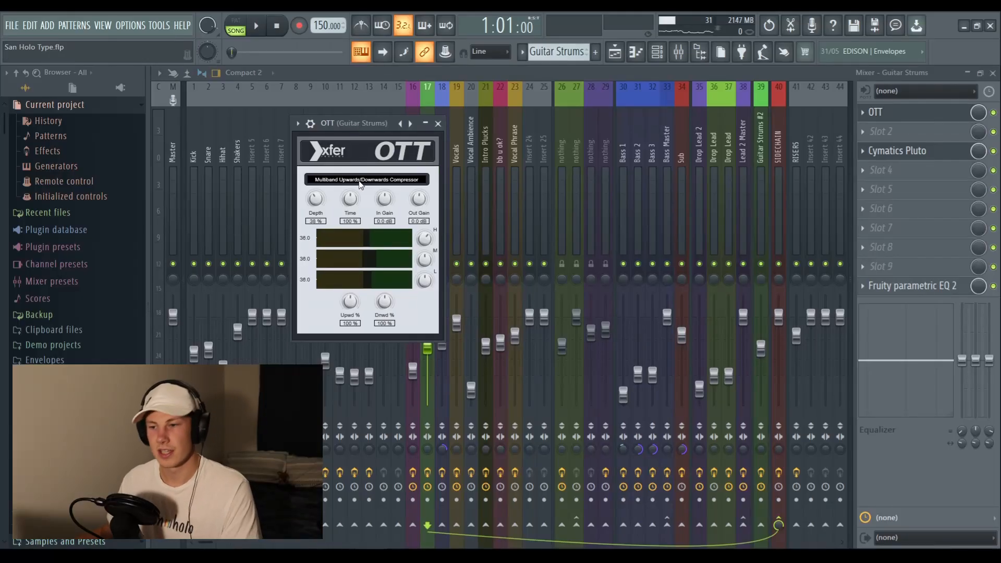
Close OTT and inspect the moon module of the Cymatics Pluto effect on the Guitar Strums mixer track
{"action": "left_click", "coordinate": [438, 123]}
{"action": "left_click", "coordinate": [896, 151]}
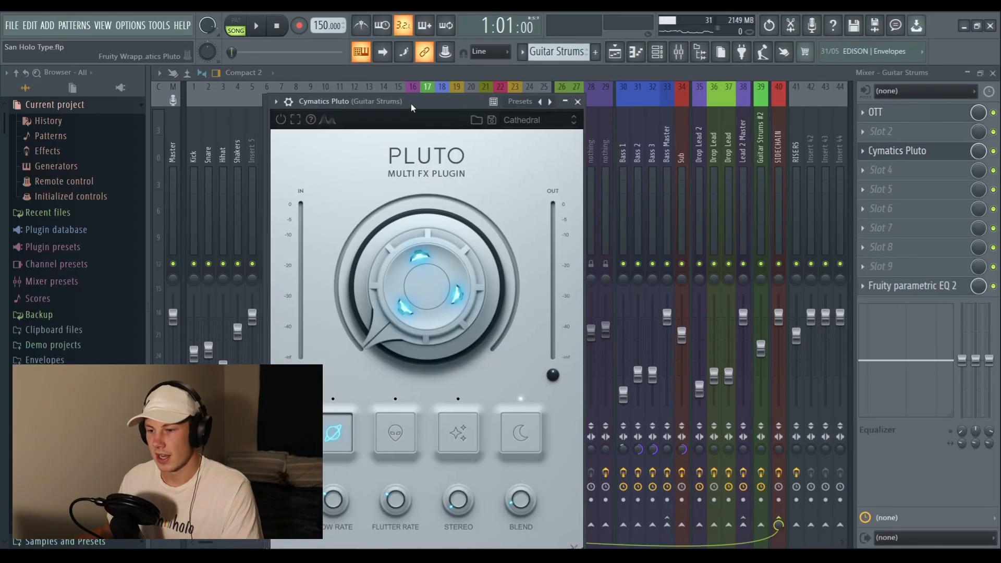
{"action": "left_click", "coordinate": [546, 421]}
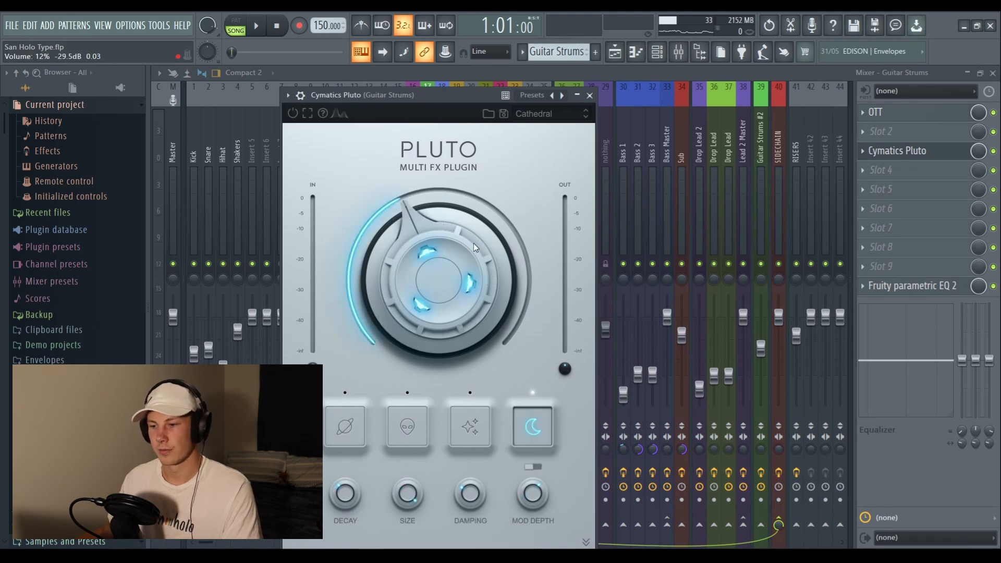
{"action": "left_click", "coordinate": [590, 96]}
Open the Bass pattern from Track 3 of the playlist in the piano roll and play its notes, skipping to bar 7
{"action": "left_click", "coordinate": [620, 53]}
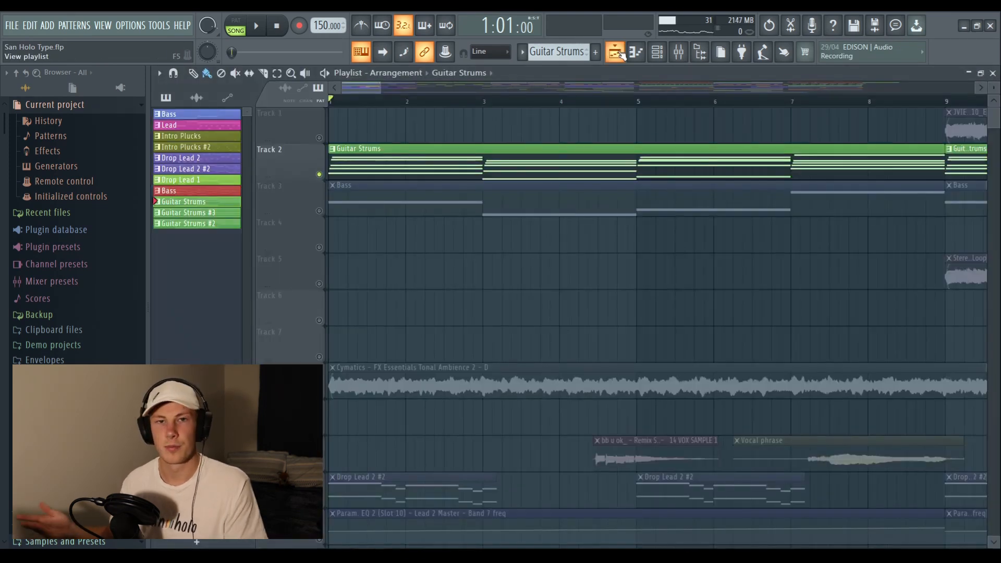
{"action": "scroll", "coordinate": [432, 194], "scroll_direction": "down", "scroll_amount": 3}
{"action": "left_click", "coordinate": [432, 193]}
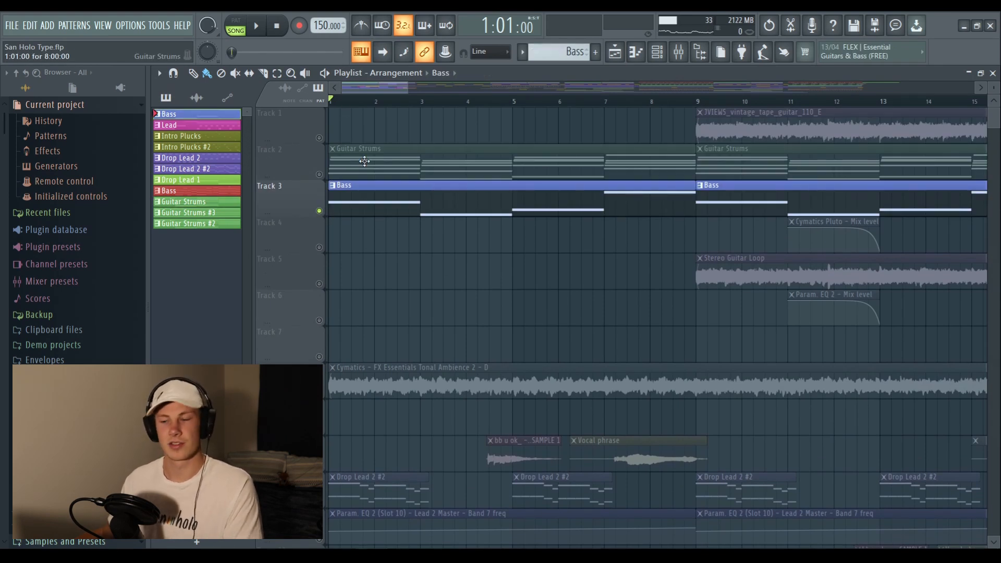
{"action": "double_click", "coordinate": [369, 191]}
{"action": "key", "text": "space"}
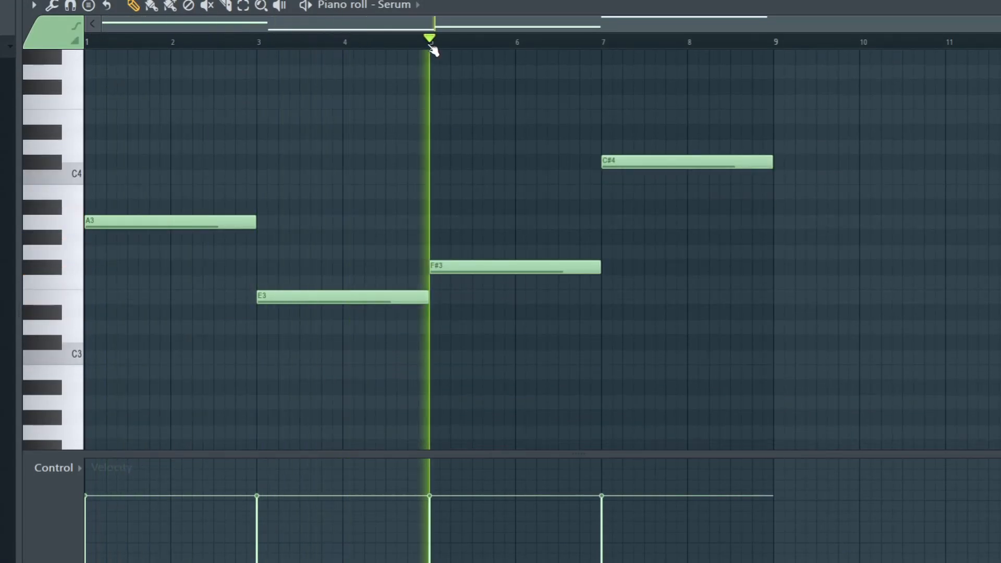
{"action": "left_click", "coordinate": [606, 43]}
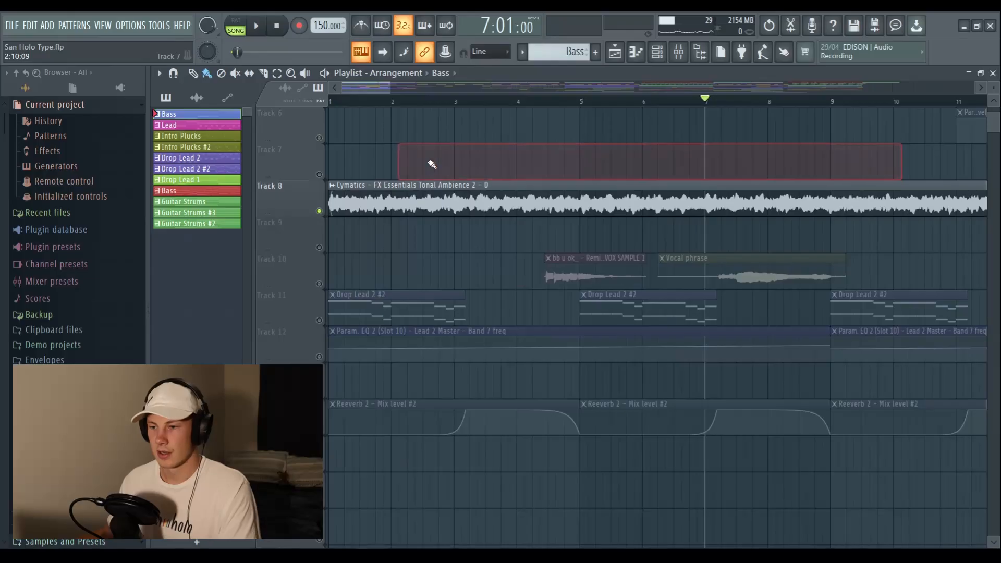
Play the soloed Cymatics tonal ambience clip on Track 8 from bar 1, skipping ahead to bars 3 and 5
{"action": "scroll", "coordinate": [344, 104], "scroll_direction": "up", "scroll_amount": 2}
{"action": "scroll", "coordinate": [355, 106], "scroll_direction": "down", "scroll_amount": 2}
{"action": "left_click", "coordinate": [330, 102]}
{"action": "key", "text": "space"}
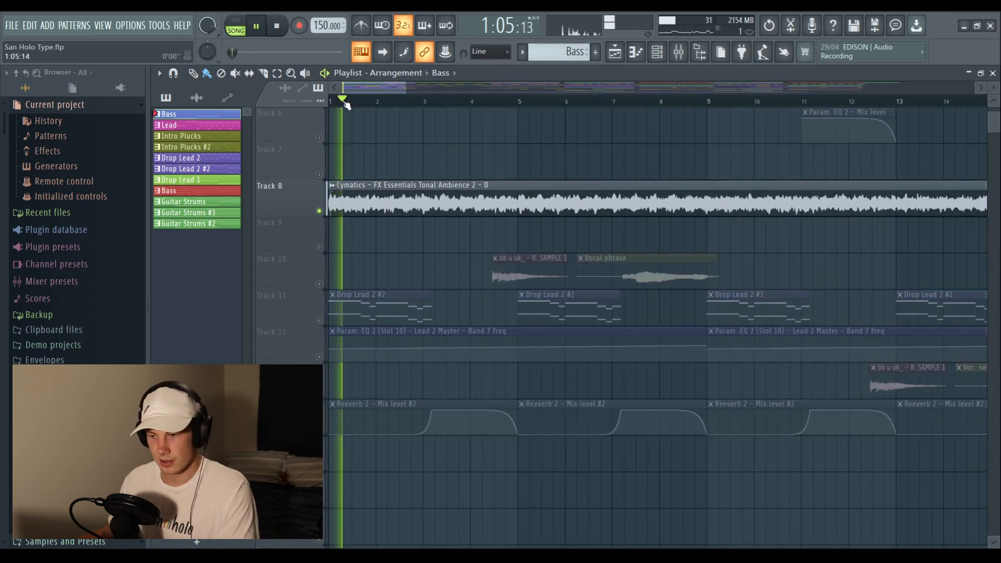
{"action": "left_click", "coordinate": [426, 102]}
{"action": "left_click", "coordinate": [521, 102]}
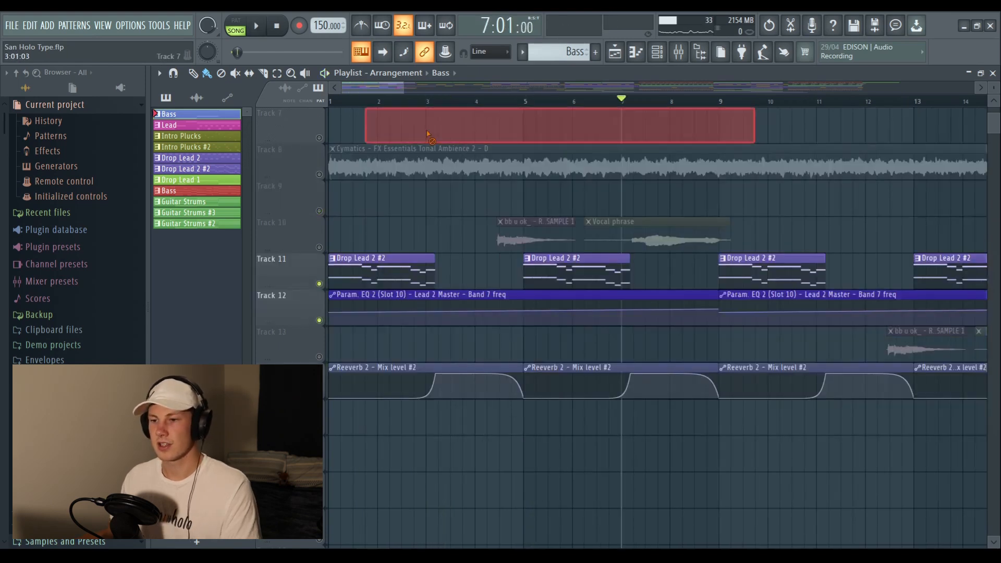
Return to bar 1 and play the soloed Drop Lead 2 #2 clips with their EQ and reverb automation
{"action": "left_click", "coordinate": [332, 103]}
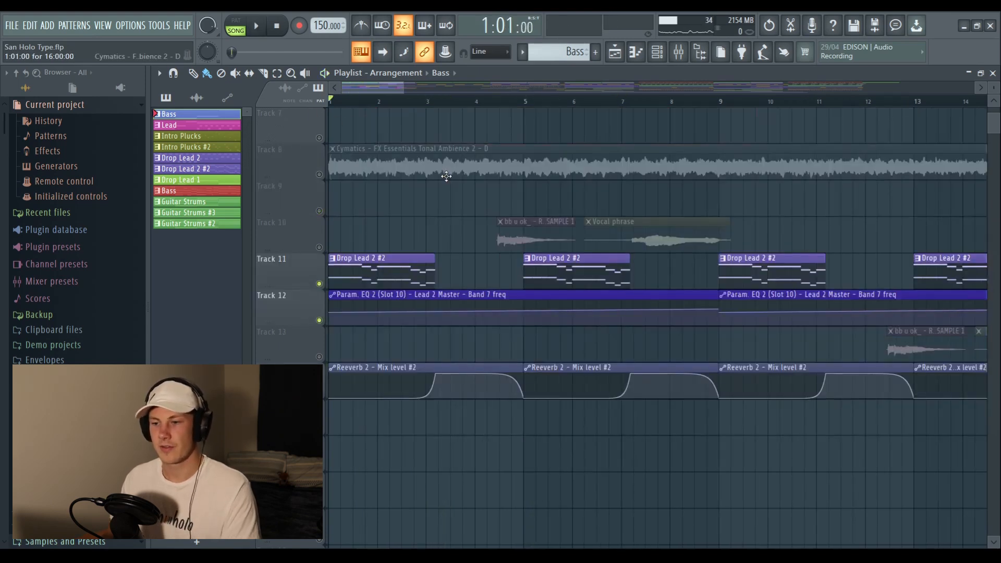
{"action": "scroll", "coordinate": [437, 108], "scroll_direction": "down", "scroll_amount": 2}
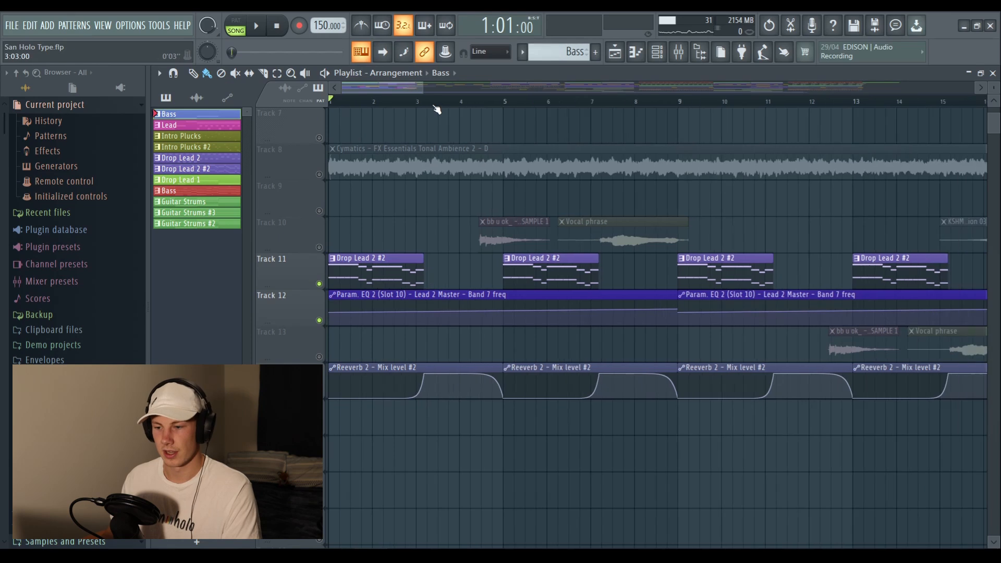
{"action": "scroll", "coordinate": [414, 110], "scroll_direction": "up", "scroll_amount": 2}
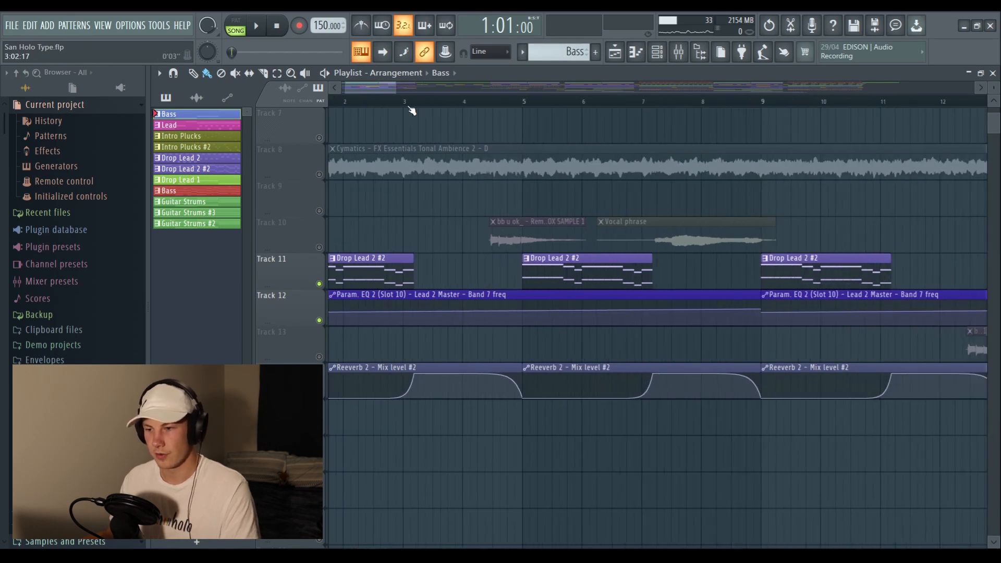
{"action": "scroll", "coordinate": [366, 112], "scroll_direction": "down", "scroll_amount": 1}
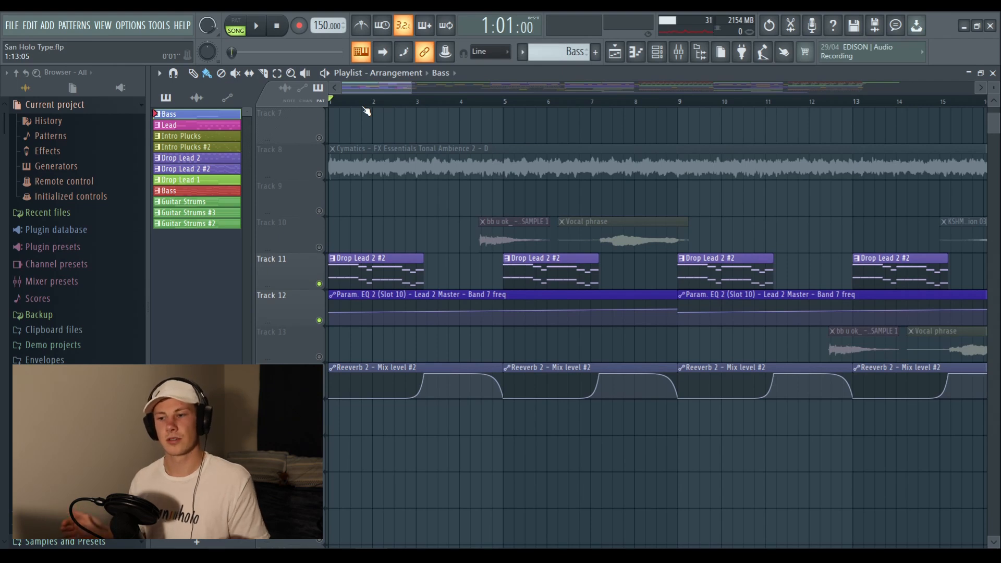
{"action": "key", "text": "space"}
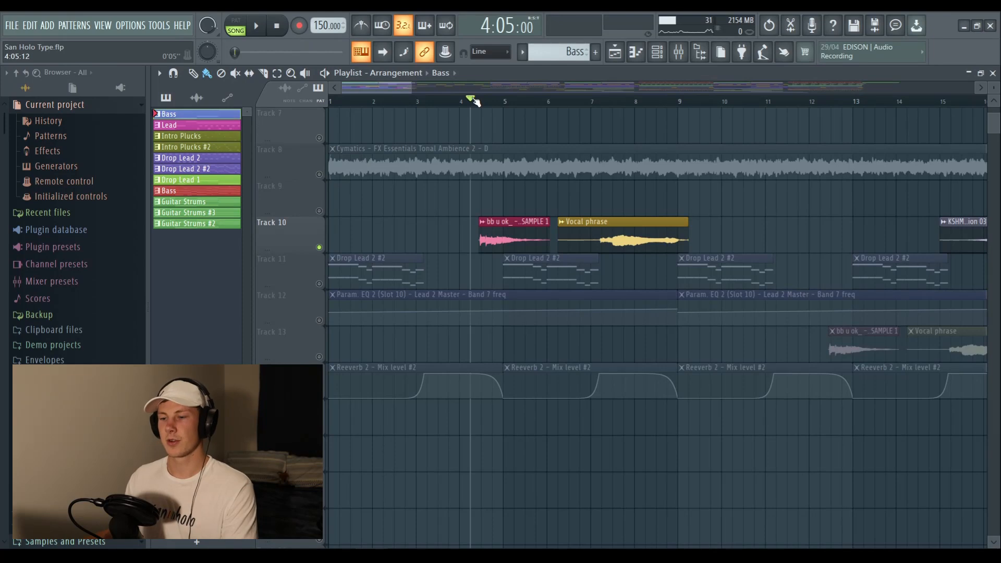
Play the two vocal clips on Track 10 from just before the bb u ok_ sample in bar 4
{"action": "scroll", "coordinate": [475, 102], "scroll_direction": "up", "scroll_amount": 4}
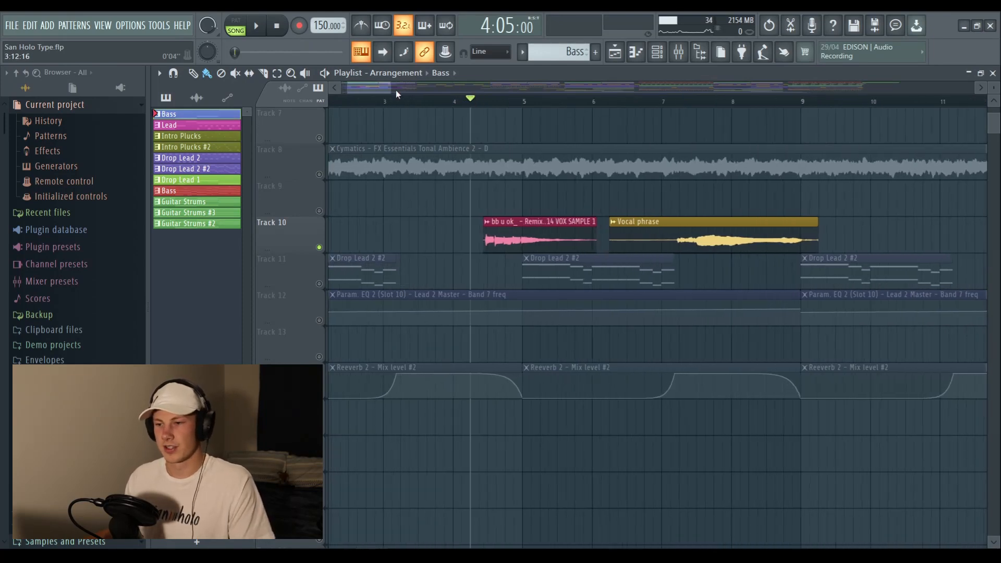
{"action": "left_click_drag", "start_coordinate": [370, 83], "coordinate": [373, 85]}
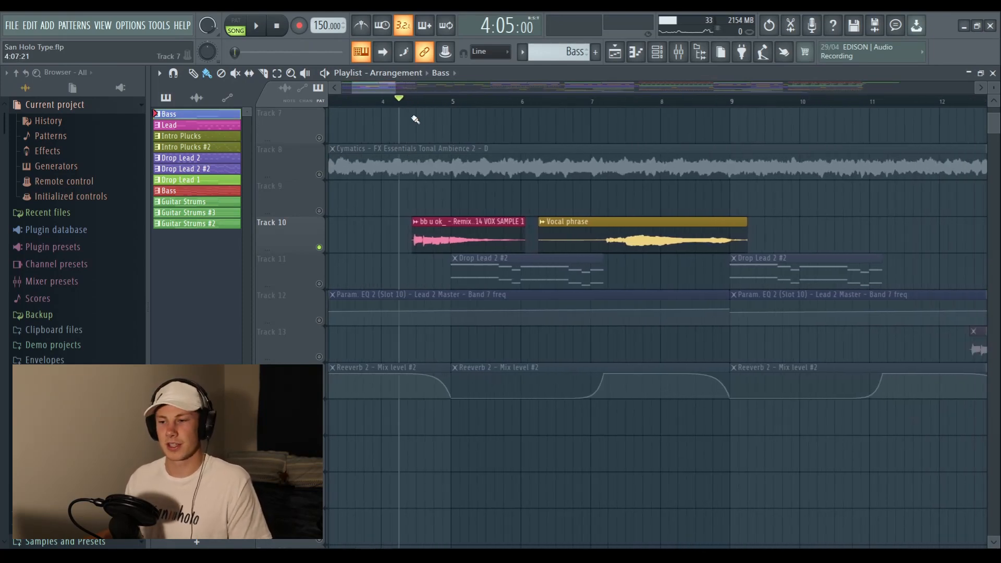
{"action": "scroll", "coordinate": [404, 108], "scroll_direction": "up", "scroll_amount": 4}
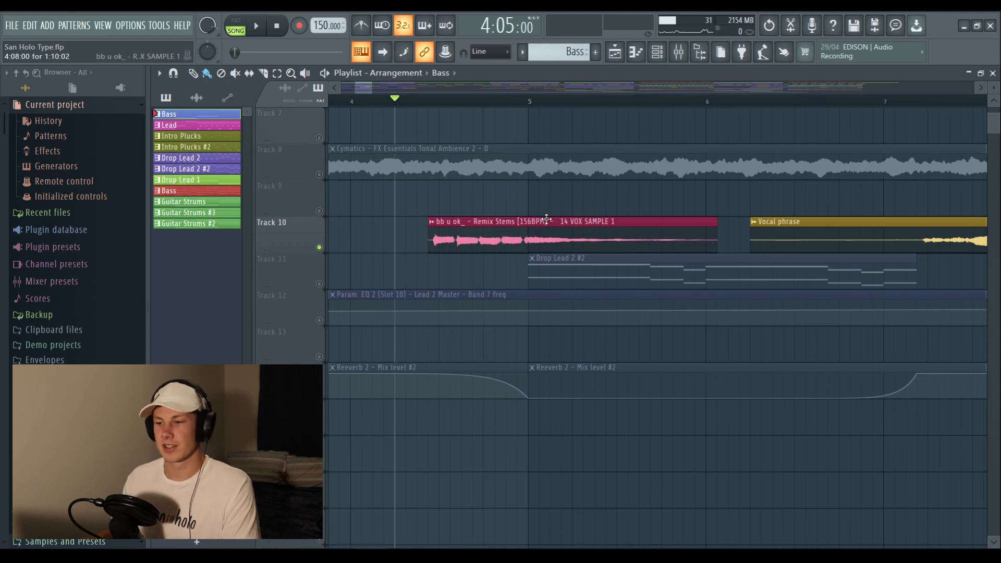
{"action": "left_click", "coordinate": [410, 99]}
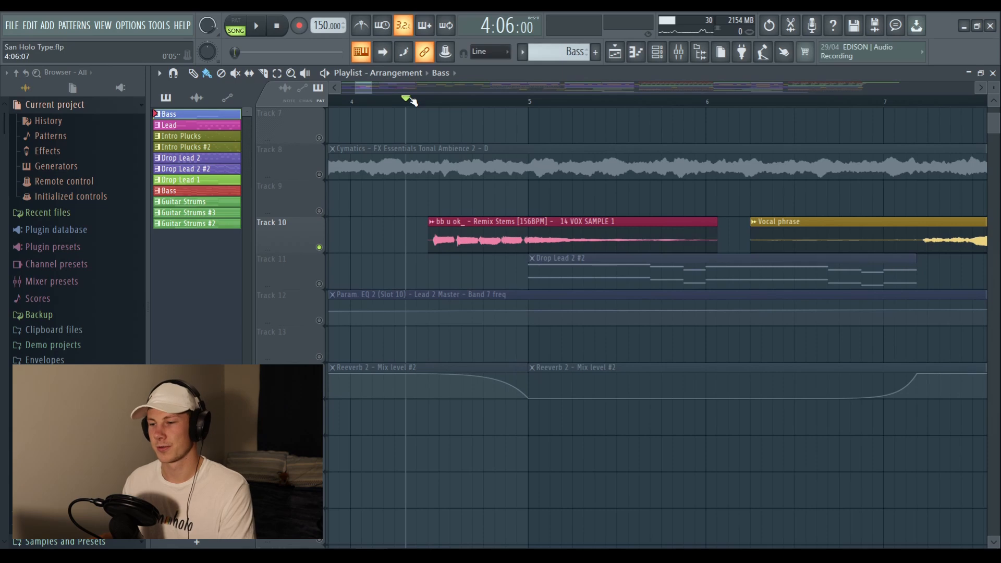
{"action": "key", "text": "space"}
{"action": "scroll", "coordinate": [412, 101], "scroll_direction": "down", "scroll_amount": 4}
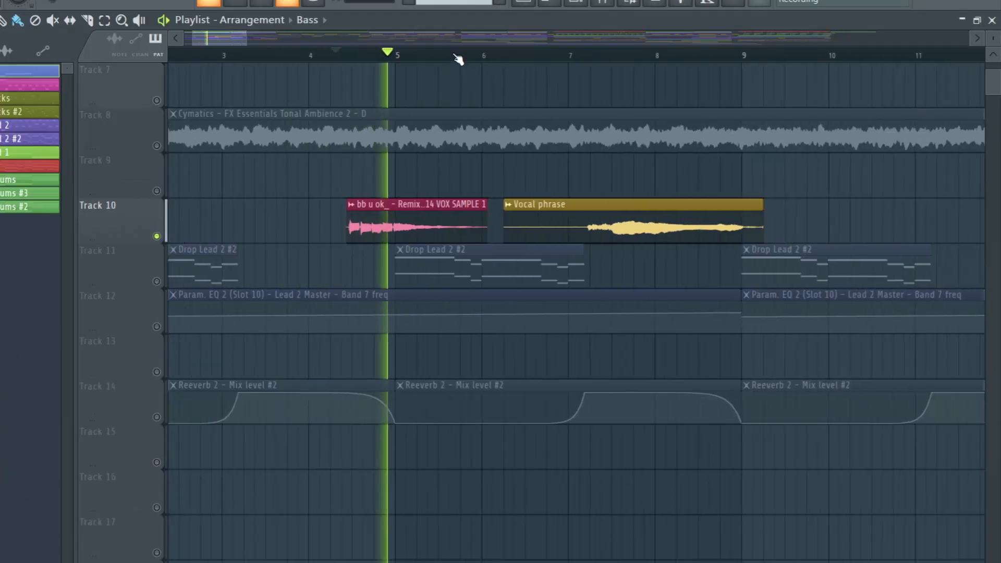
{"action": "left_click_drag", "start_coordinate": [230, 39], "coordinate": [236, 39]}
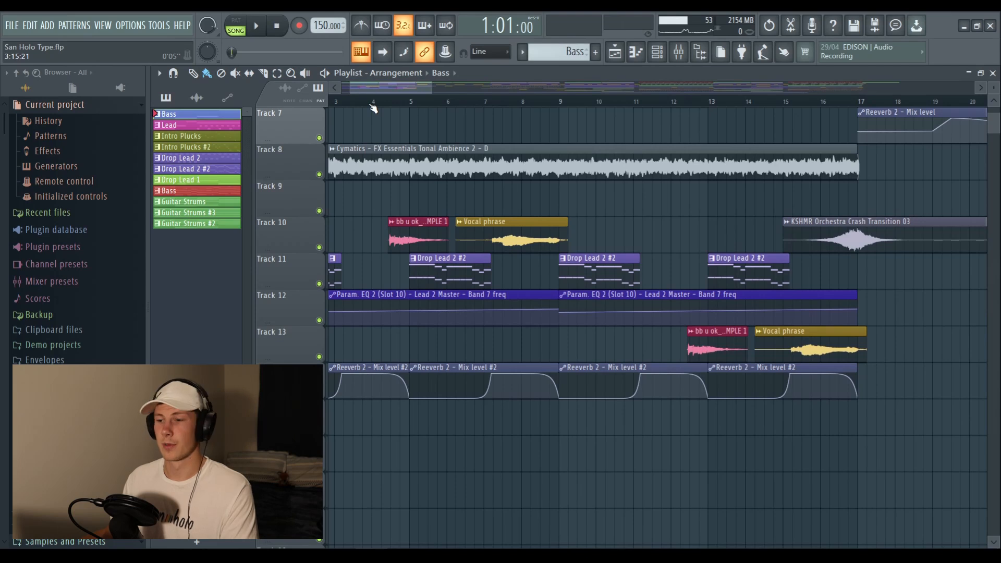
Play the soloed KSHMR Orchestra Crash Transition 03 clip on Track 10 around bar 16
{"action": "scroll", "coordinate": [373, 108], "scroll_direction": "down", "scroll_amount": 3}
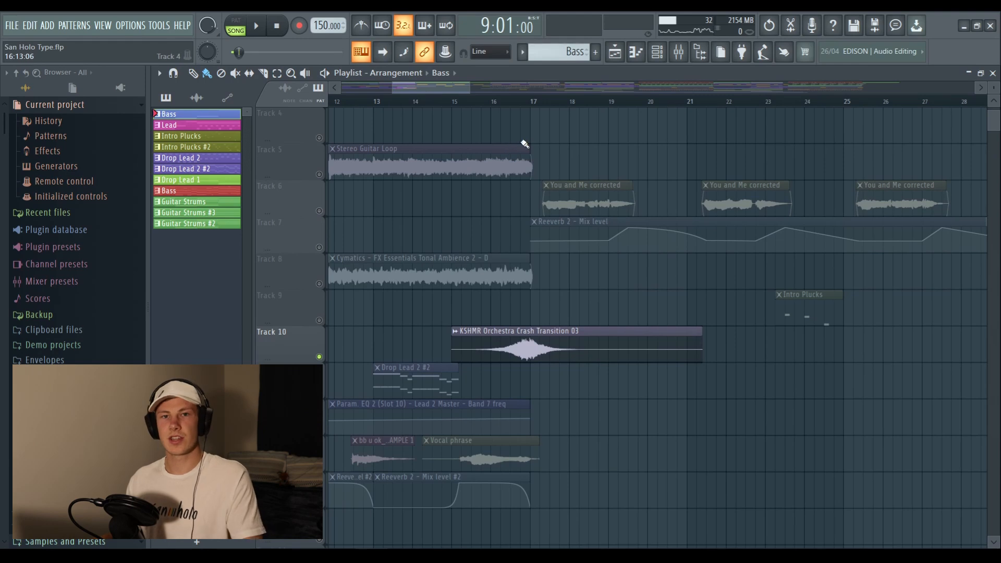
{"action": "key", "text": "space"}
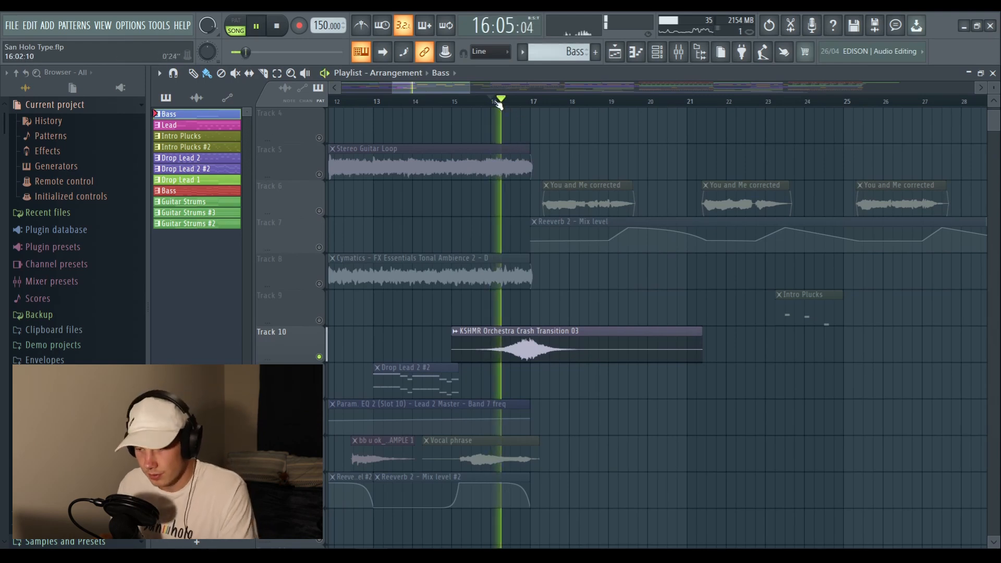
{"action": "key", "text": "space"}
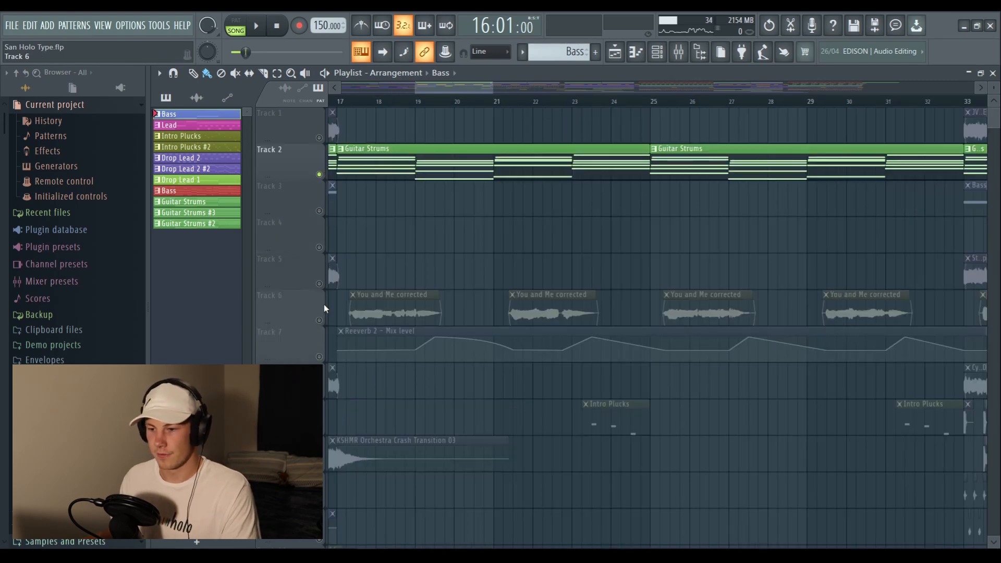
Enable Track 6 and Track 7 for the You and Me vocals and reverb automation, and set the playhead to bar 17
{"action": "left_click", "coordinate": [319, 320]}
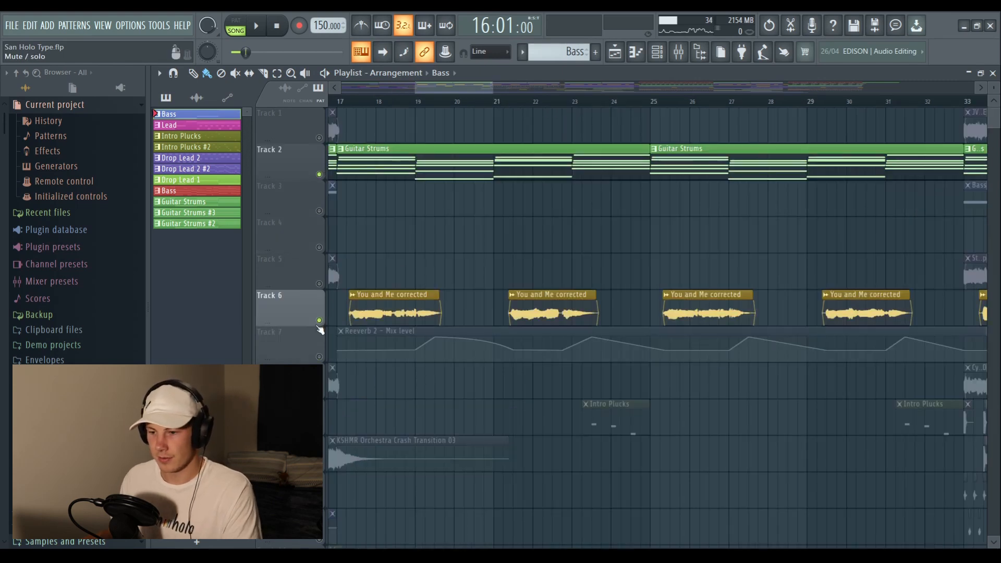
{"action": "left_click", "coordinate": [319, 357]}
{"action": "left_click", "coordinate": [339, 102]}
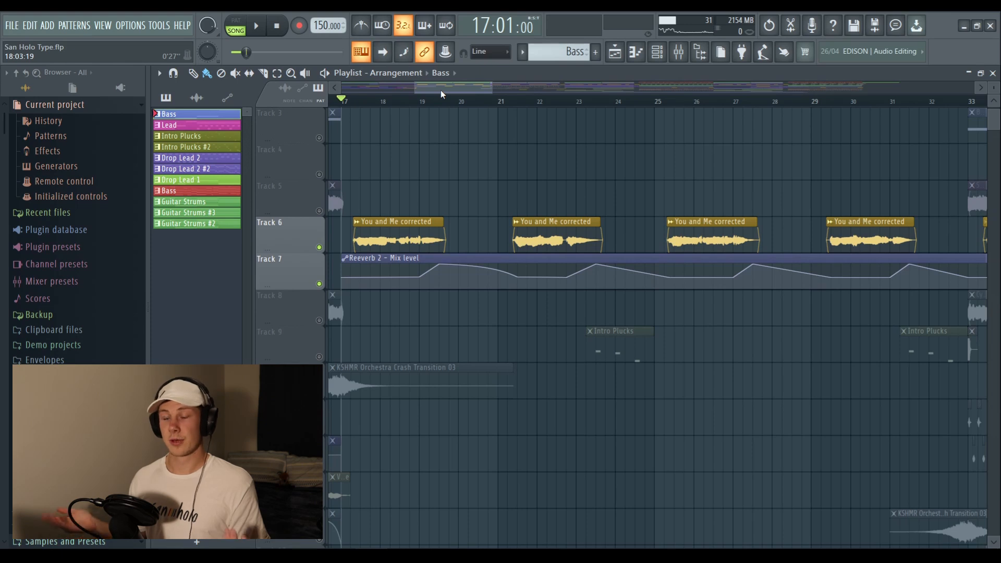
Play the You and Me corrected vocals with their reverb automation from bars 17 and 25, and through the Vocals mixer track
{"action": "scroll", "coordinate": [440, 90], "scroll_direction": "up", "scroll_amount": 3}
{"action": "left_click_drag", "start_coordinate": [434, 87], "coordinate": [428, 87]}
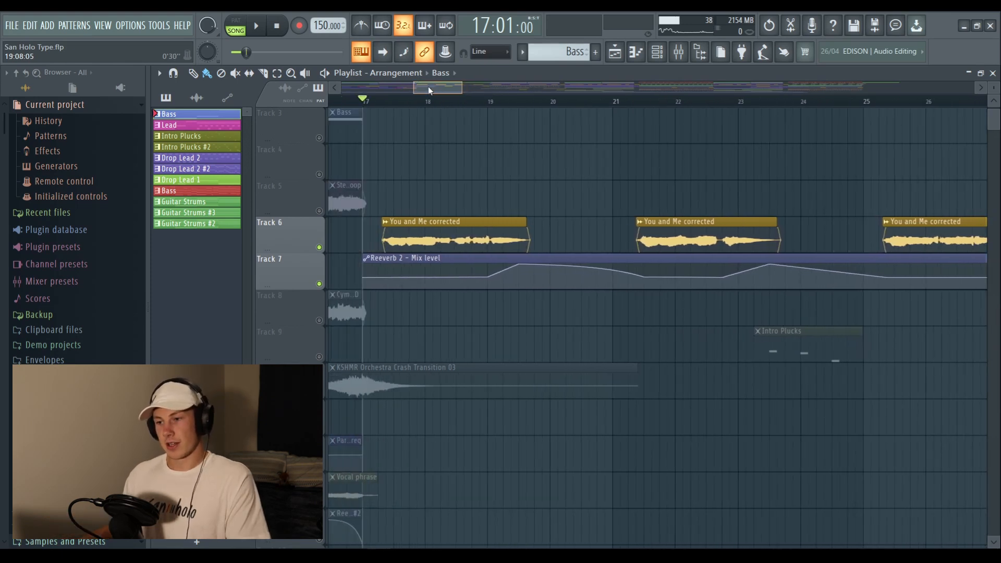
{"action": "scroll", "coordinate": [427, 87], "scroll_direction": "down", "scroll_amount": 2}
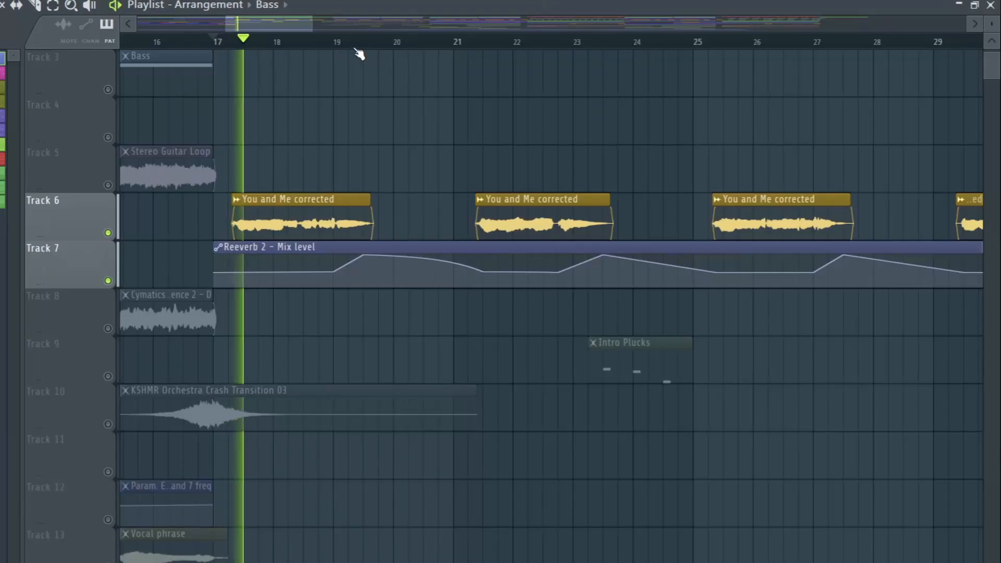
{"action": "scroll", "coordinate": [450, 96], "scroll_direction": "up", "scroll_amount": 1}
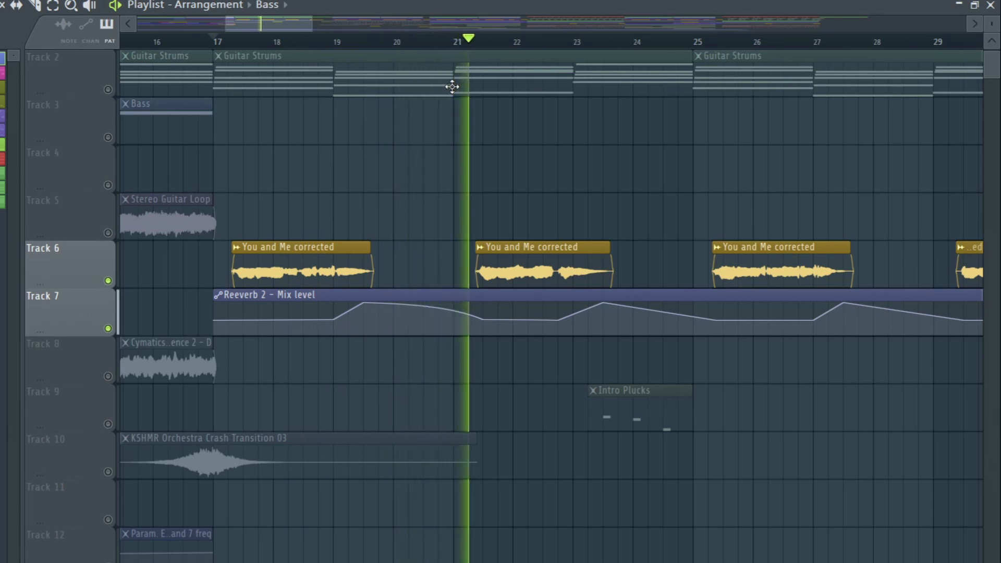
{"action": "left_click_drag", "start_coordinate": [294, 27], "coordinate": [312, 26]}
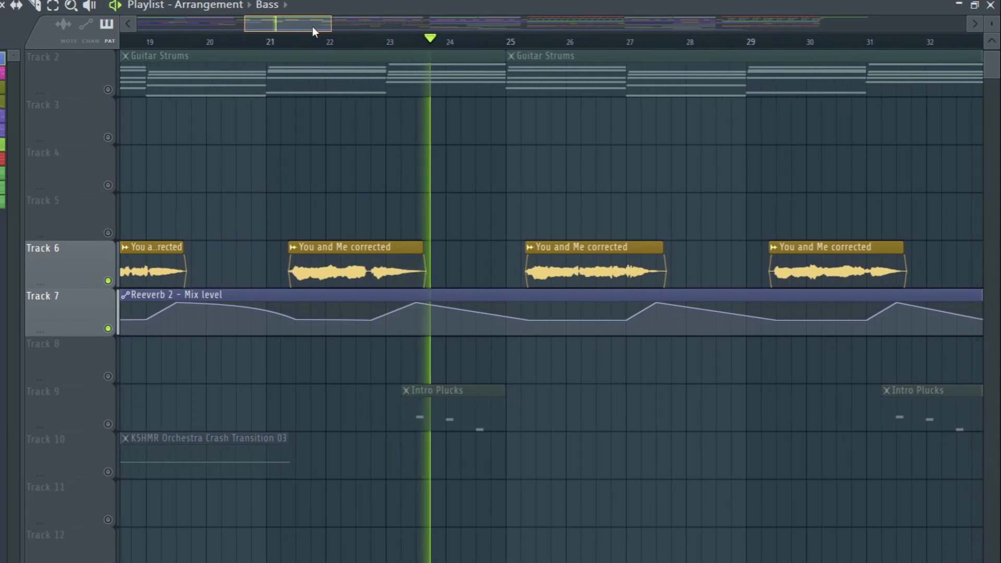
{"action": "left_click", "coordinate": [488, 43]}
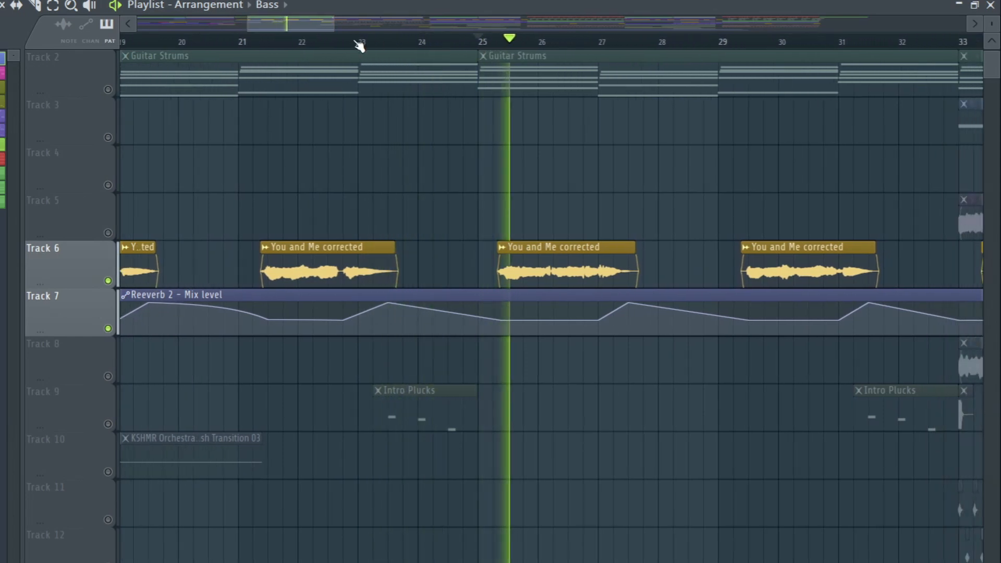
{"action": "scroll", "coordinate": [352, 41], "scroll_direction": "down", "scroll_amount": 3}
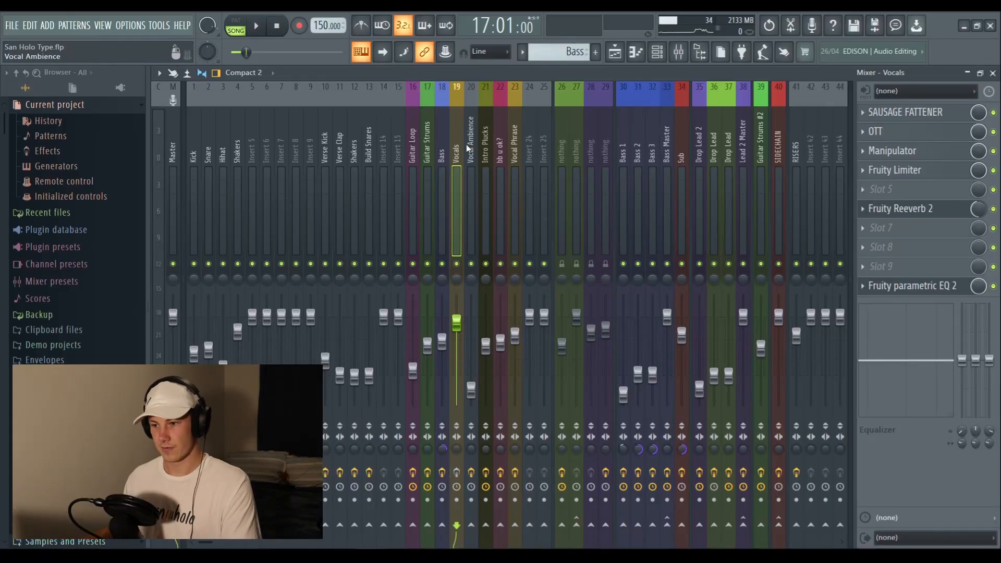
{"action": "key", "text": "space"}
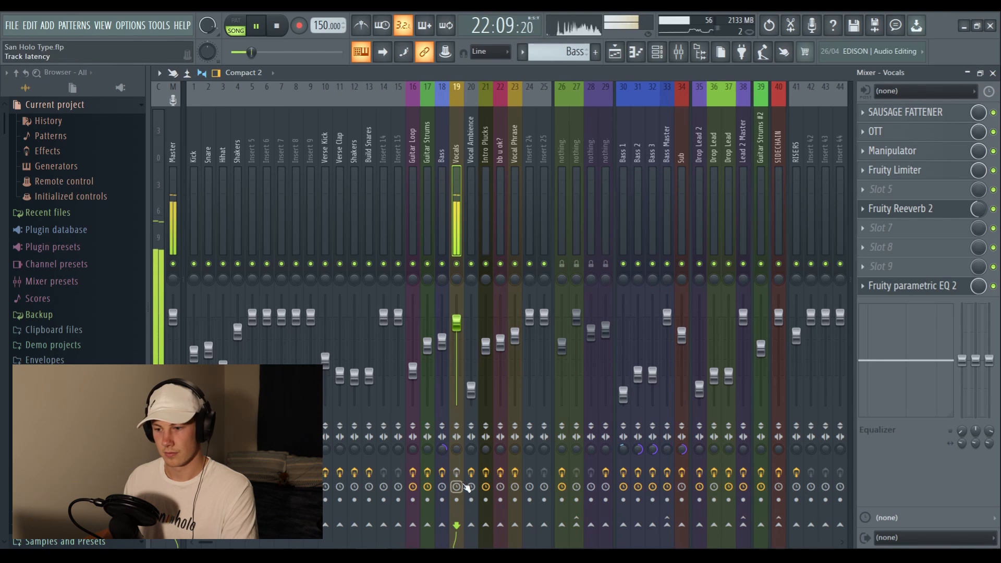
{"action": "key", "text": "space"}
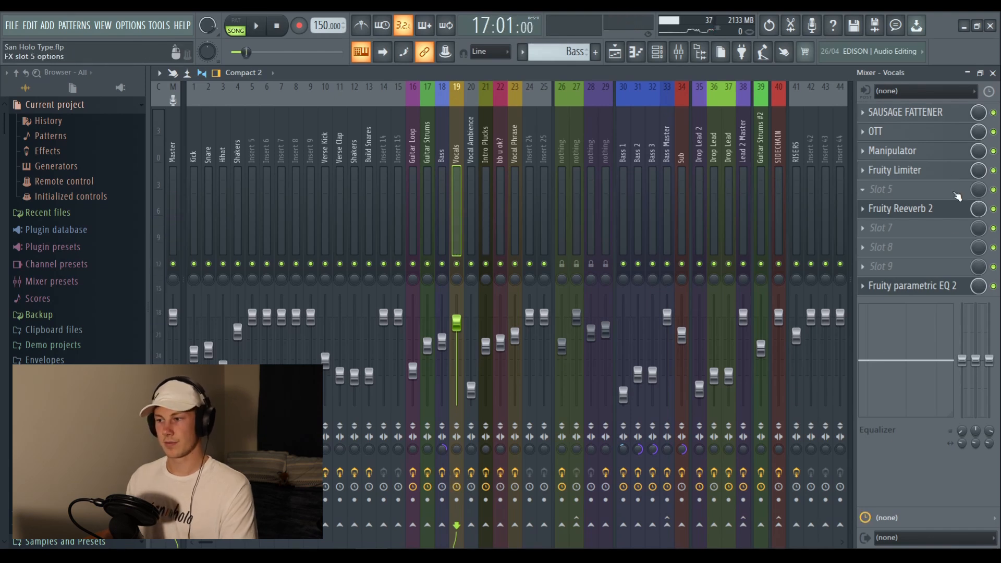
Inspect the Sausage Fattener, Fruity Limiter and Manipulator settings on the Vocals mixer track
{"action": "left_click", "coordinate": [903, 116]}
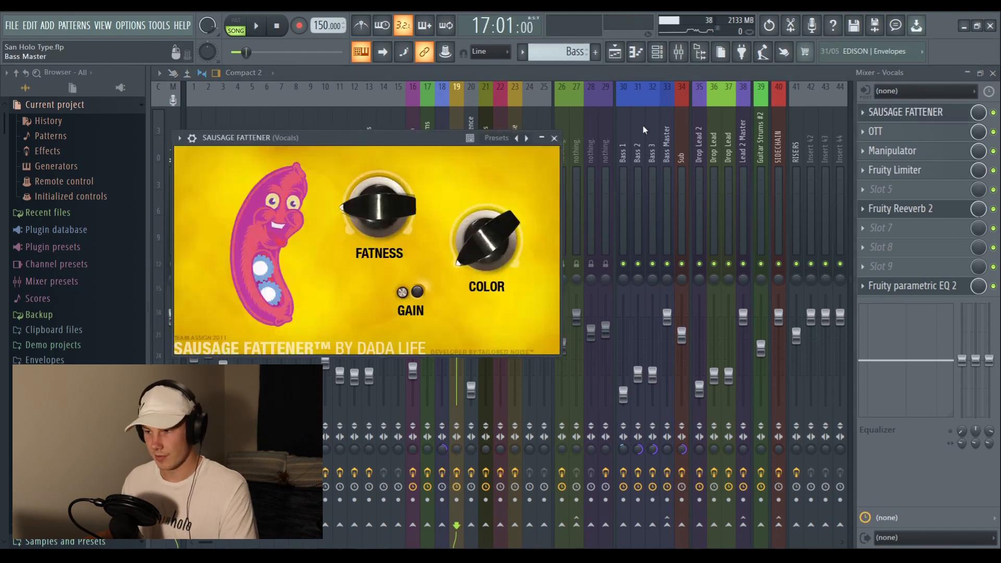
{"action": "left_click", "coordinate": [555, 138]}
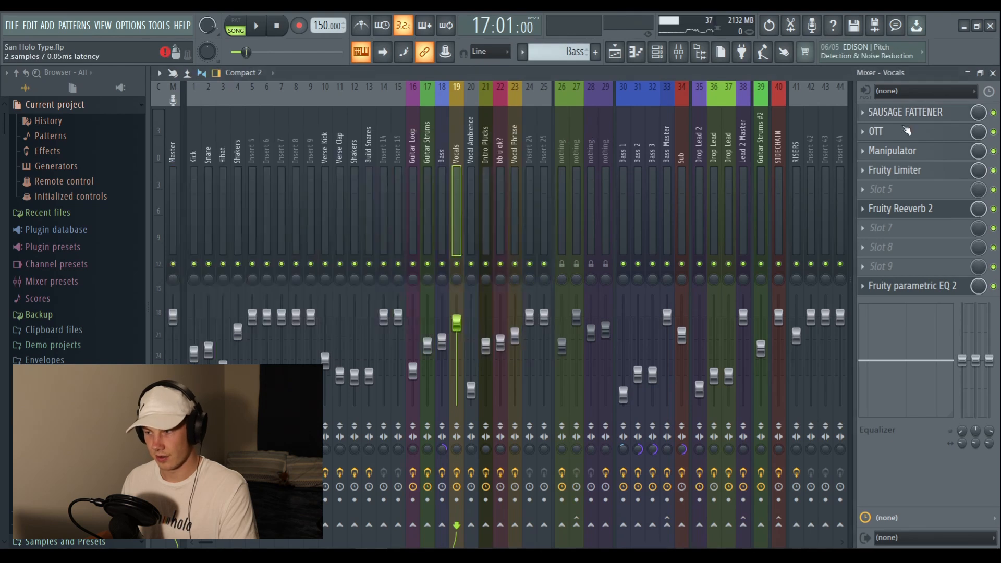
{"action": "left_click", "coordinate": [923, 175]}
{"action": "left_click", "coordinate": [609, 171]}
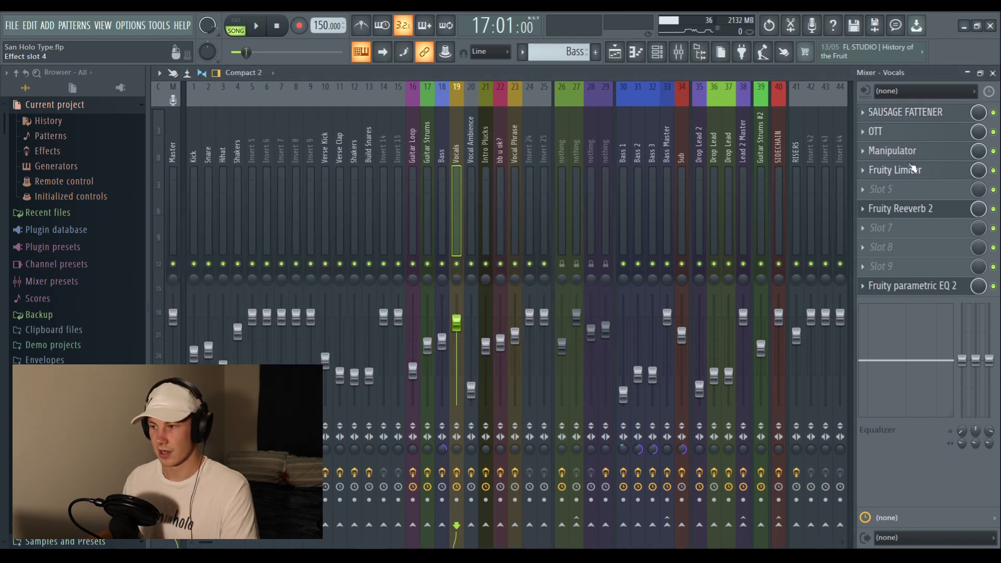
{"action": "left_click", "coordinate": [895, 150]}
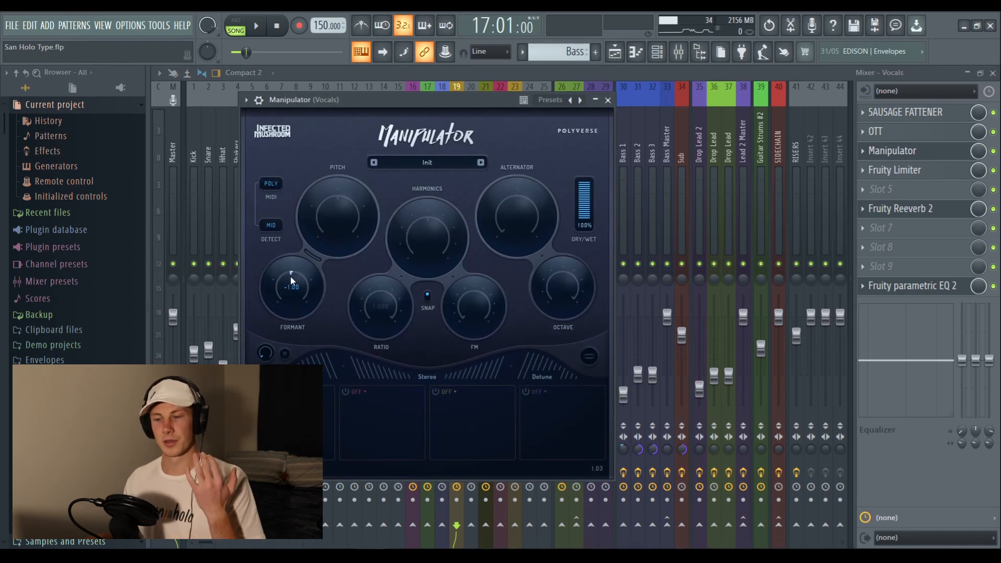
{"action": "left_click", "coordinate": [608, 99]}
Inspect the Fruity Reeverb 2 and Fruity parametric EQ 2 settings on the Vocals mixer track
{"action": "left_click", "coordinate": [869, 209]}
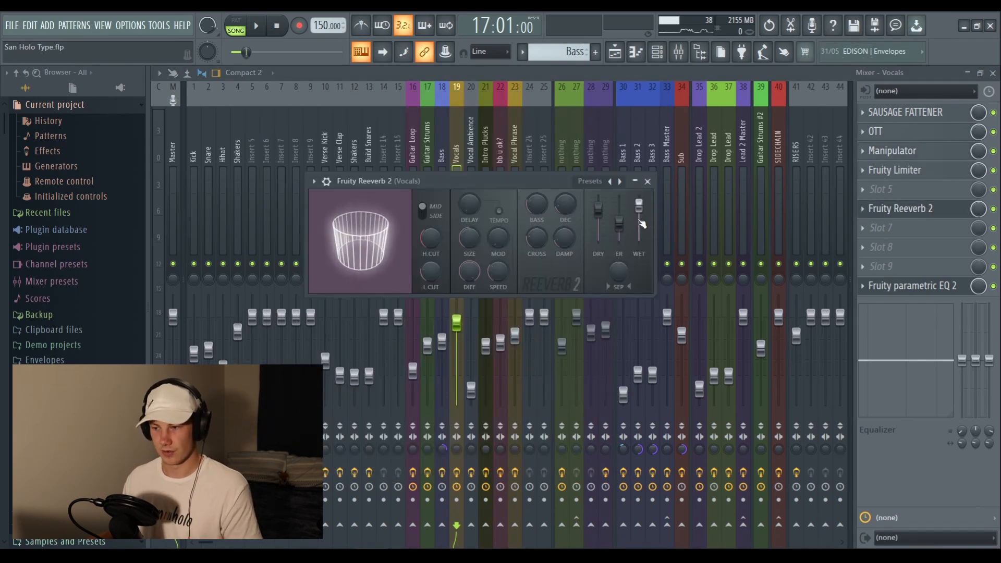
{"action": "left_click", "coordinate": [648, 181]}
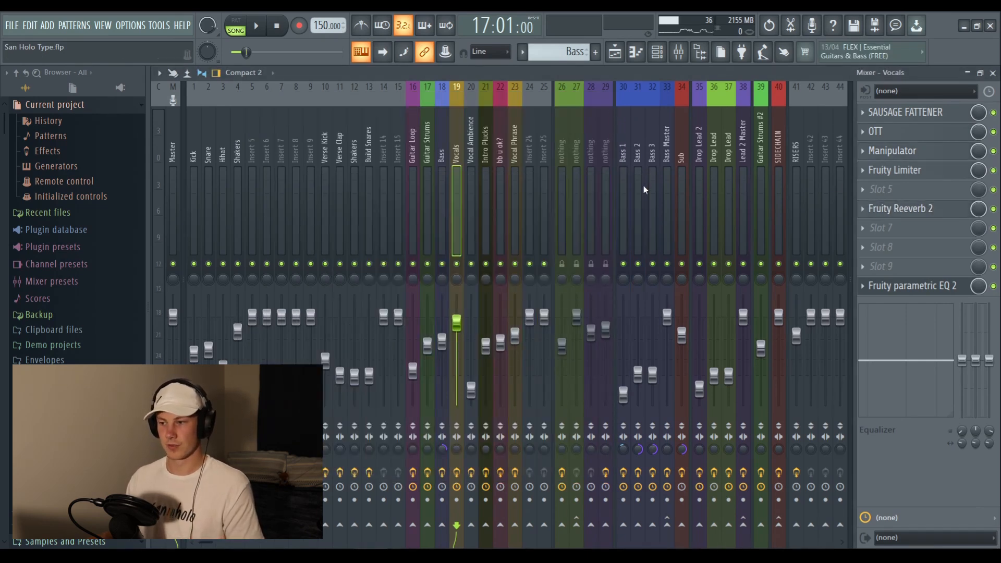
{"action": "left_click", "coordinate": [923, 289]}
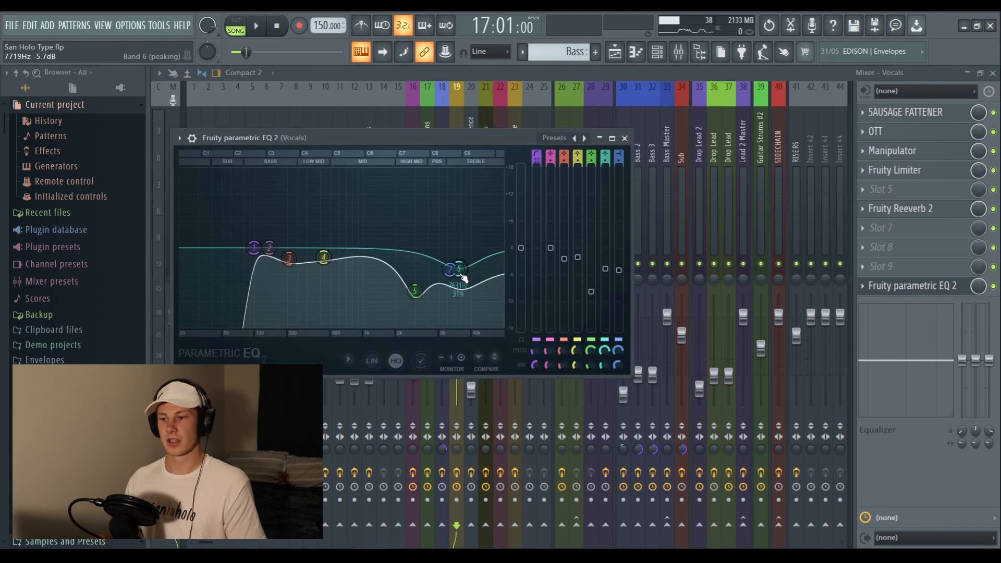
Examine the first You and Me corrected clip in the playlist and locate the original dry acapella at bar 153
{"action": "key", "text": "F5"}
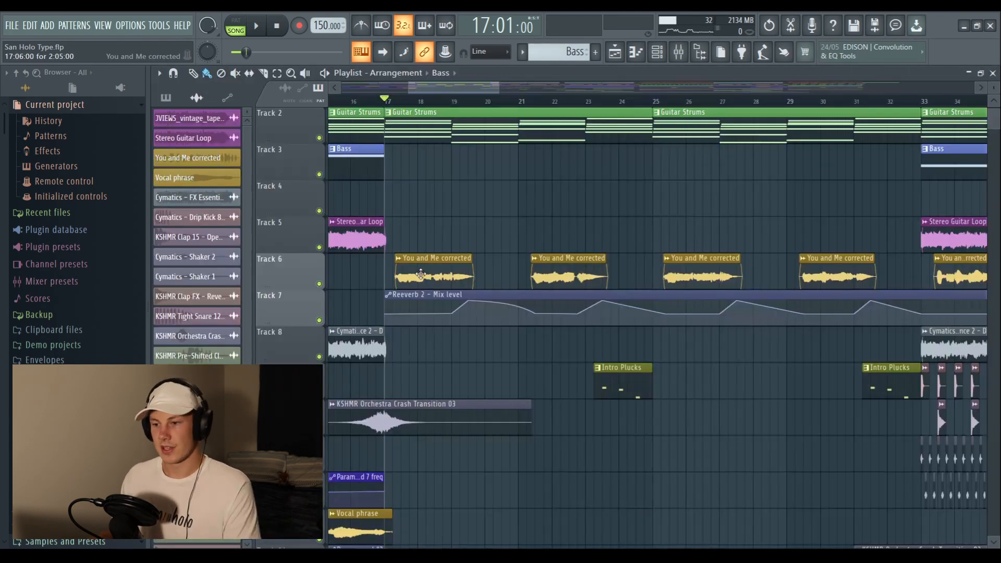
{"action": "scroll", "coordinate": [429, 270], "scroll_direction": "up", "scroll_amount": 4}
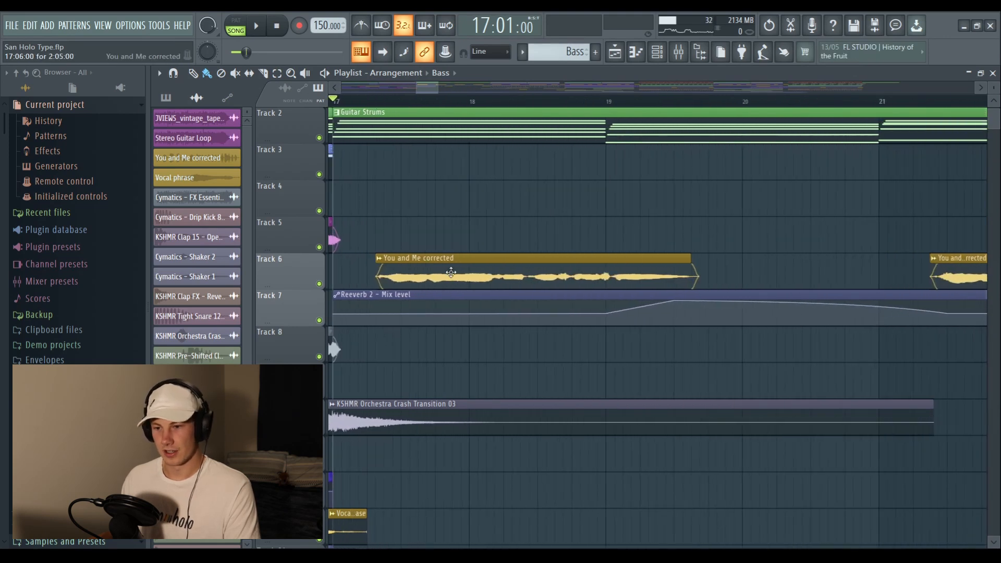
{"action": "left_click", "coordinate": [194, 178]}
{"action": "scroll", "coordinate": [210, 222], "scroll_direction": "down", "scroll_amount": 3}
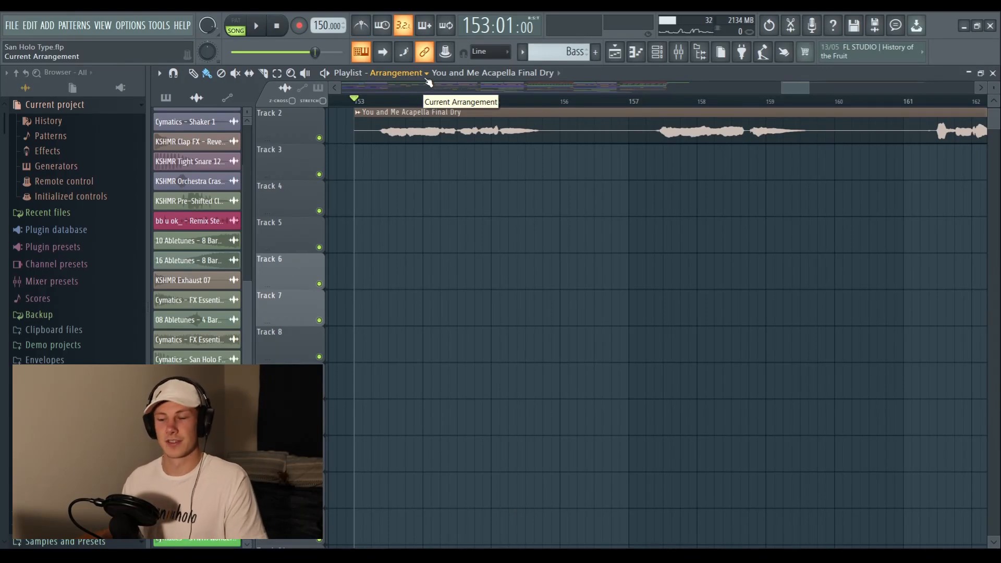
Play the You and Me Acapella Final Dry clip from just before its first phrase in bar 153
{"action": "scroll", "coordinate": [386, 102], "scroll_direction": "up", "scroll_amount": 2}
{"action": "left_click", "coordinate": [391, 102]}
{"action": "left_click", "coordinate": [385, 102]}
{"action": "scroll", "coordinate": [386, 101], "scroll_direction": "down", "scroll_amount": 2}
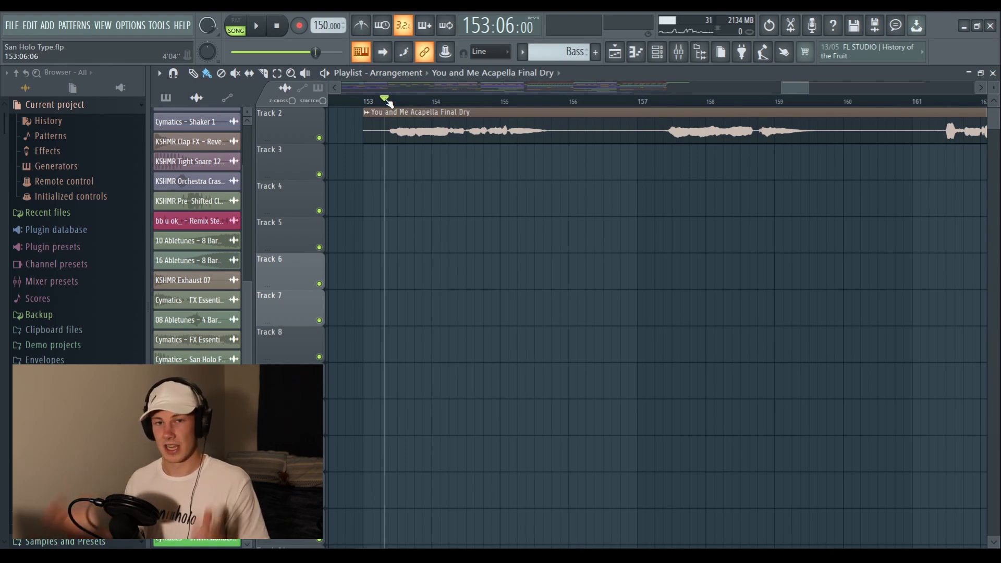
{"action": "key", "text": "space"}
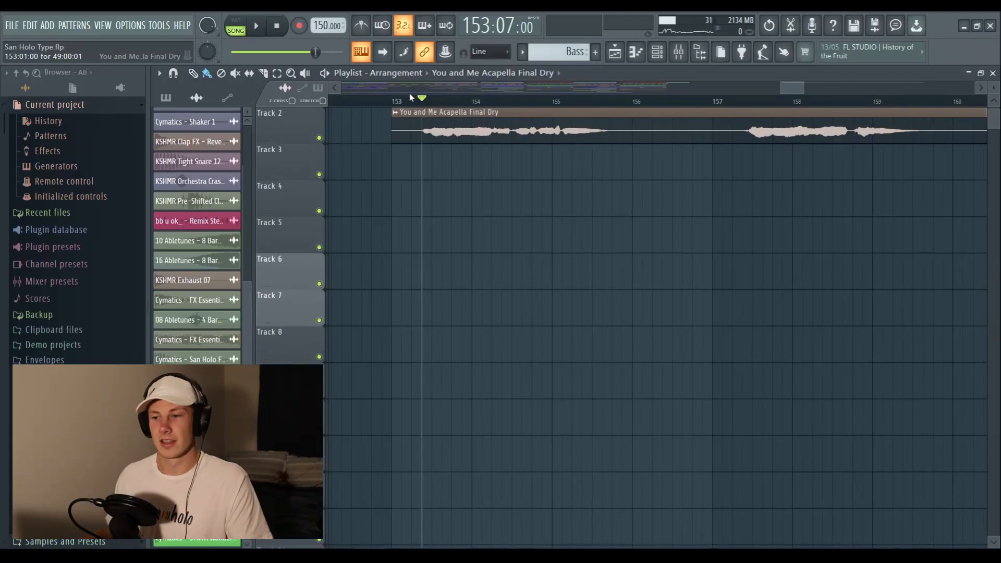
Open the You and Me Acapella Final Dry sample for pitch correction in a maximized Newtone editor, showing its vocal notes
{"action": "left_click", "coordinate": [397, 112]}
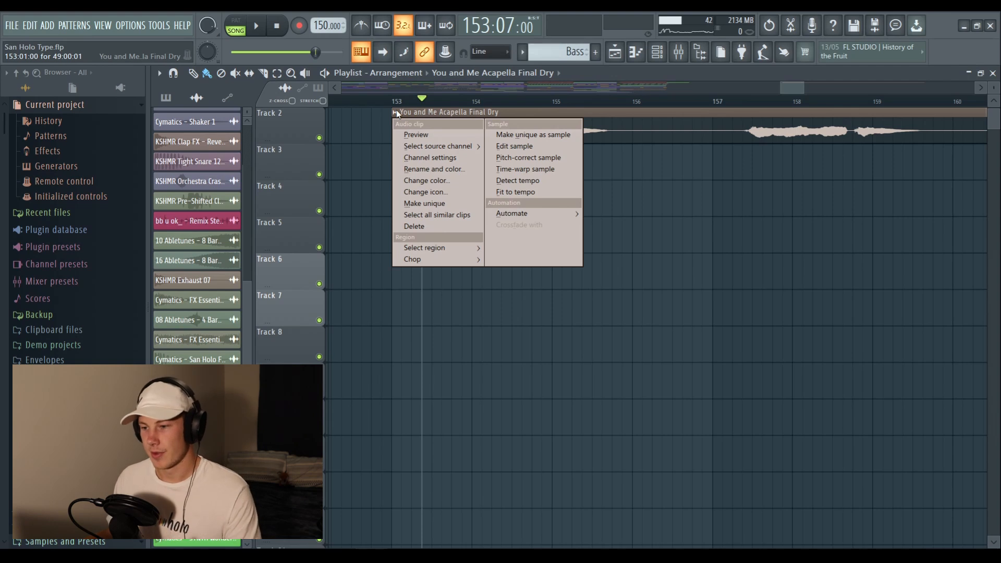
{"action": "left_click", "coordinate": [535, 161]}
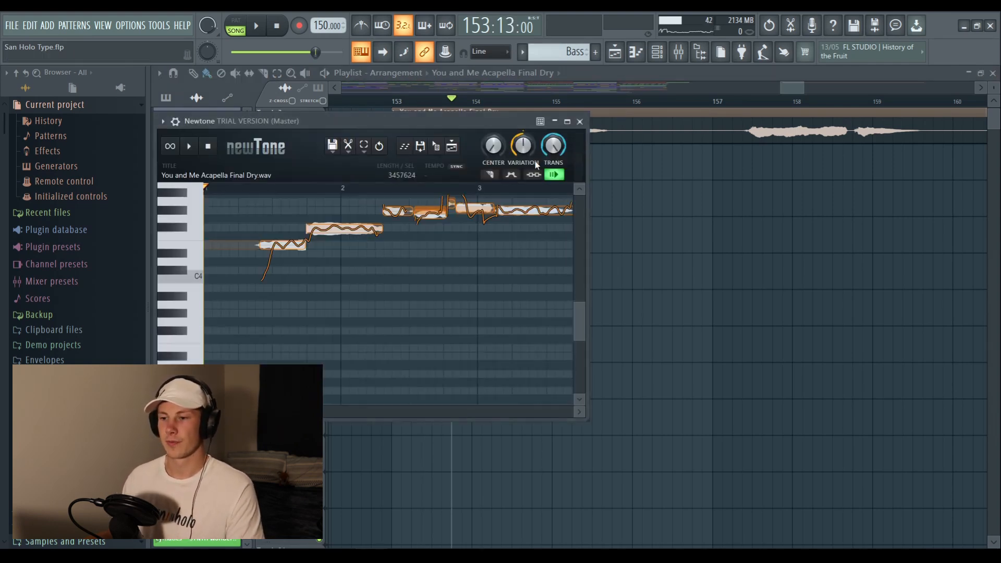
{"action": "left_click", "coordinate": [567, 121]}
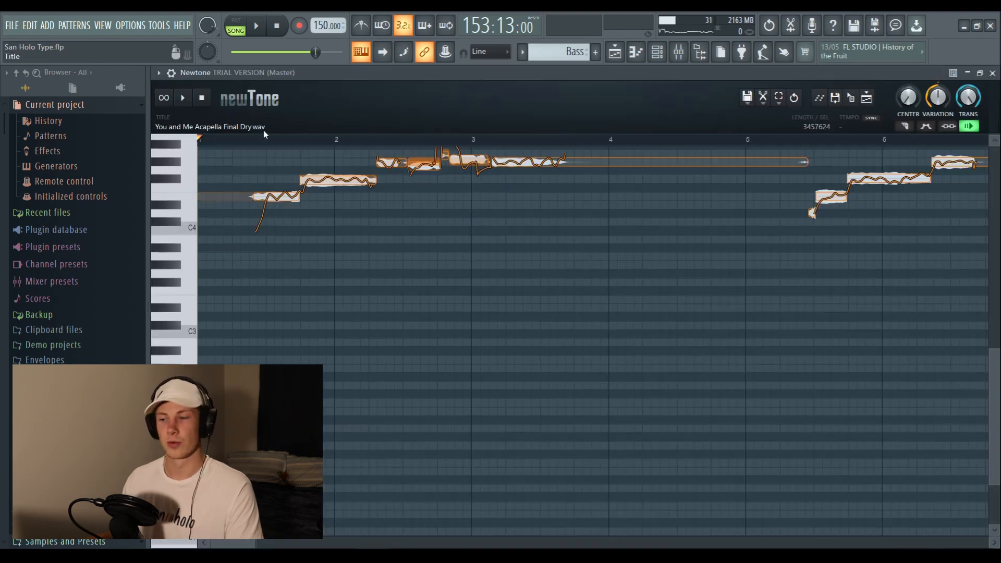
{"action": "scroll", "coordinate": [474, 215], "scroll_direction": "up", "scroll_amount": 3}
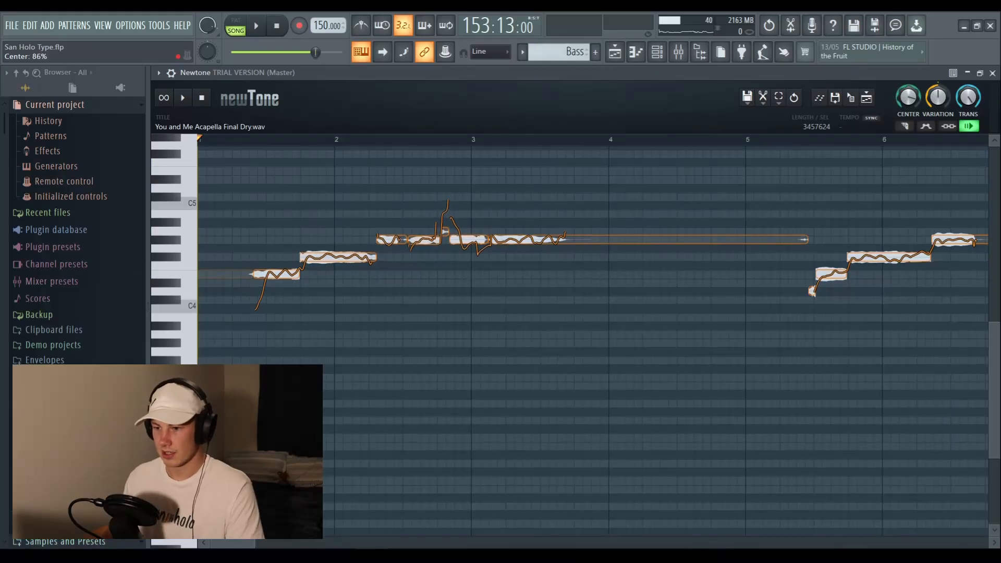
Pitch-correct the acapella in Newtone by raising Center to its maximum and lowering Variation to its minimum
{"action": "left_click_drag", "start_coordinate": [908, 96], "coordinate": [908, 84]}
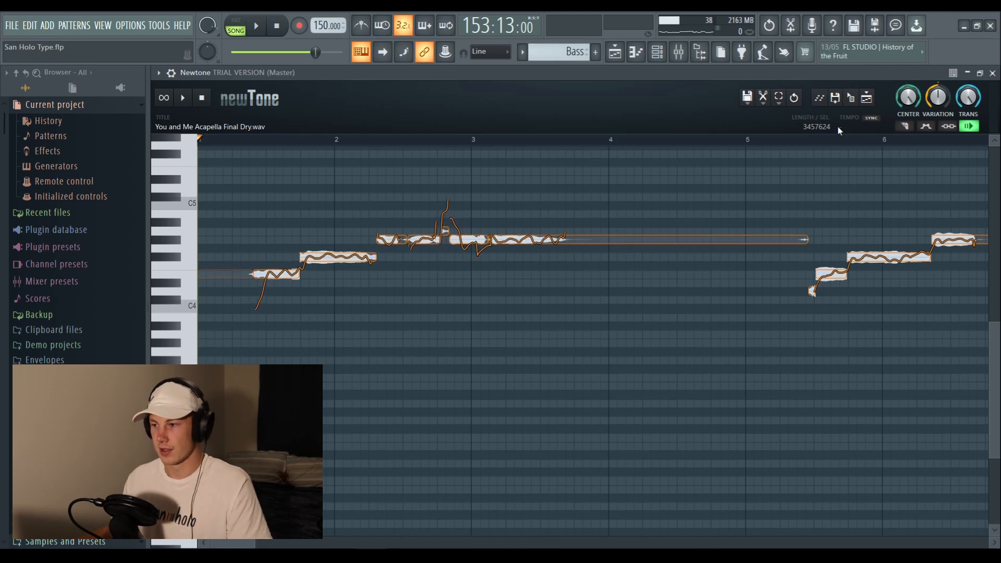
{"action": "mouse_move", "coordinate": [942, 99]}
{"action": "left_mouse_down"}
{"action": "mouse_move", "coordinate": [941, 77]}
{"action": "mouse_move", "coordinate": [942, 112]}
{"action": "left_mouse_up"}
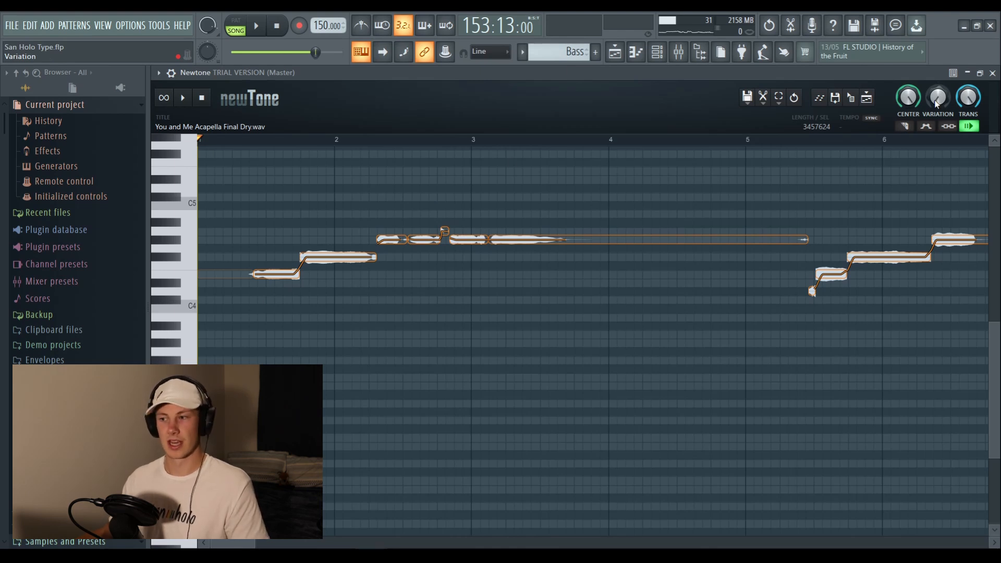
{"action": "left_click_drag", "start_coordinate": [937, 104], "coordinate": [909, 100]}
{"action": "mouse_move", "coordinate": [938, 98]}
{"action": "left_mouse_down"}
{"action": "mouse_move", "coordinate": [938, 88]}
{"action": "mouse_move", "coordinate": [938, 99]}
{"action": "left_mouse_up"}
{"action": "left_click_drag", "start_coordinate": [908, 98], "coordinate": [908, 93]}
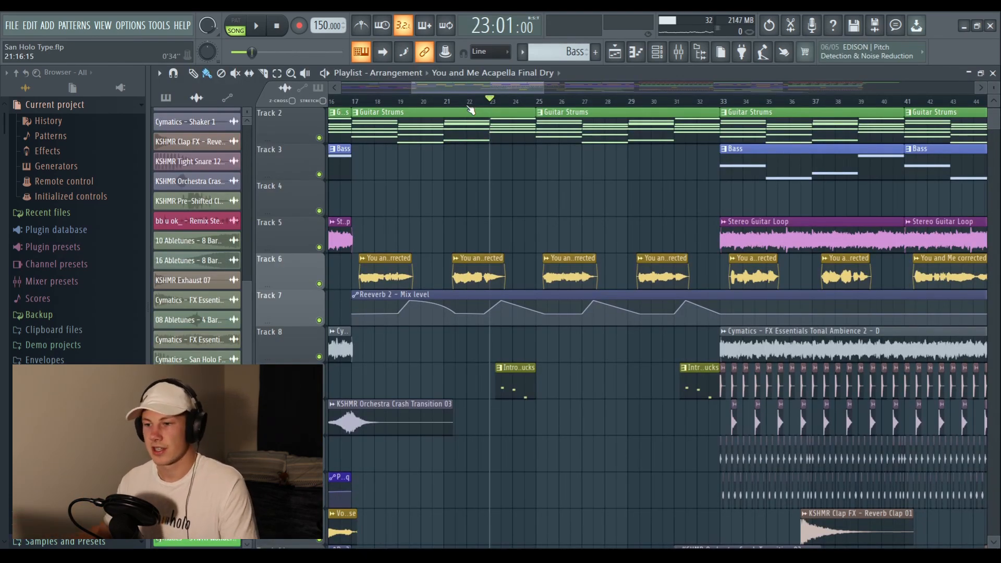
Set the playhead to bar 23 and play the Intro Plucks clip on Track 9
{"action": "scroll", "coordinate": [467, 89], "scroll_direction": "up", "scroll_amount": 2}
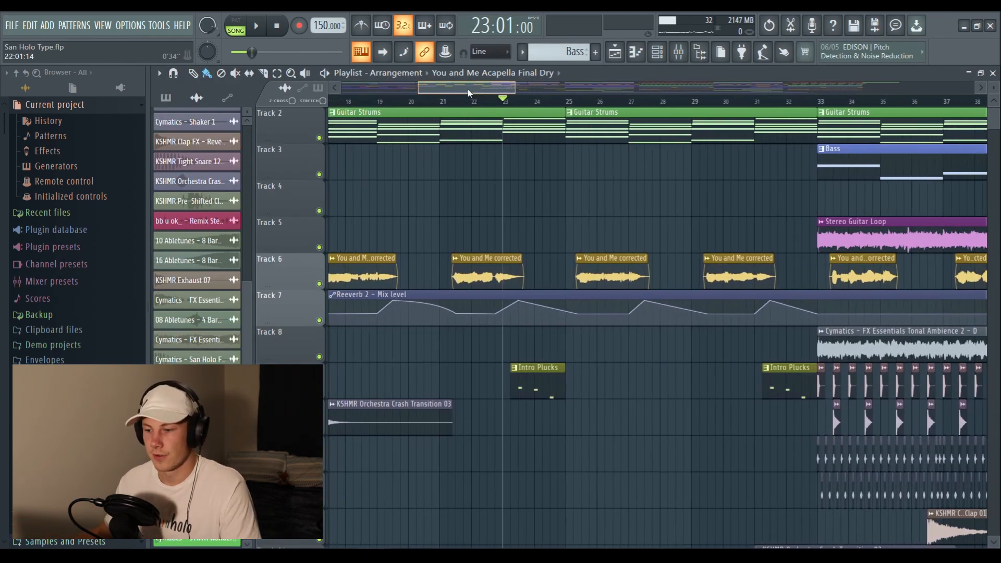
{"action": "scroll", "coordinate": [504, 103], "scroll_direction": "up", "scroll_amount": 4}
{"action": "left_click", "coordinate": [516, 102]}
{"action": "key", "text": "space"}
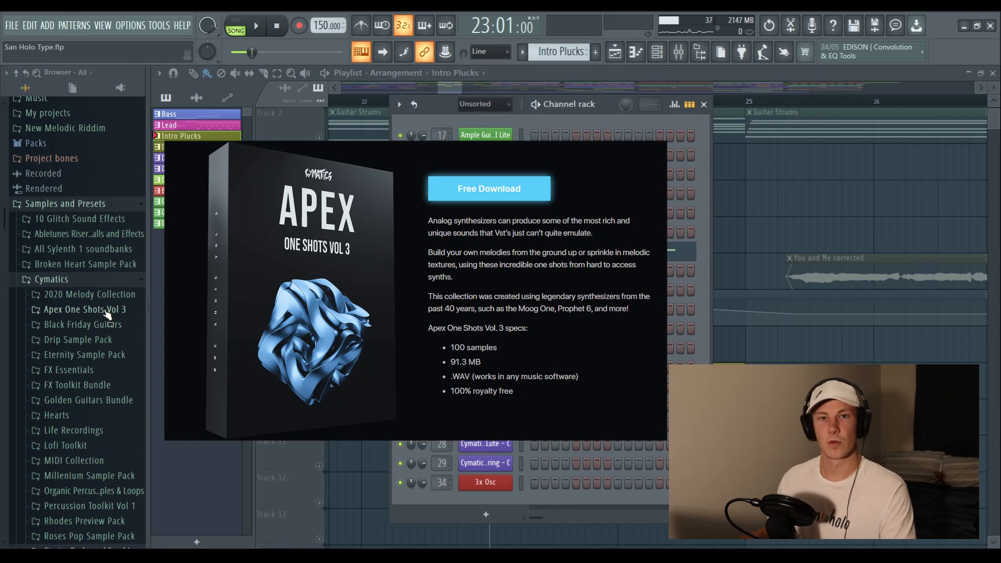
Open the Cymatics Apex One Shots Vol 3 folder and audition its lead samples, including LEAD Dizzy, LEAD Hornet and LEAD Levitate
{"action": "left_click", "coordinate": [107, 311]}
{"action": "scroll", "coordinate": [87, 214], "scroll_direction": "up", "scroll_amount": 2}
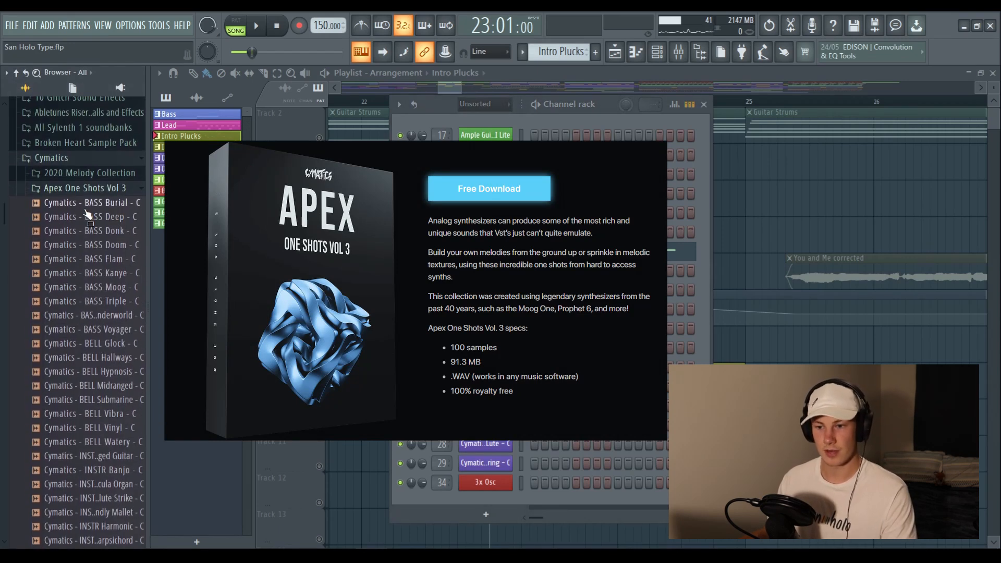
{"action": "scroll", "coordinate": [86, 237], "scroll_direction": "down", "scroll_amount": 2}
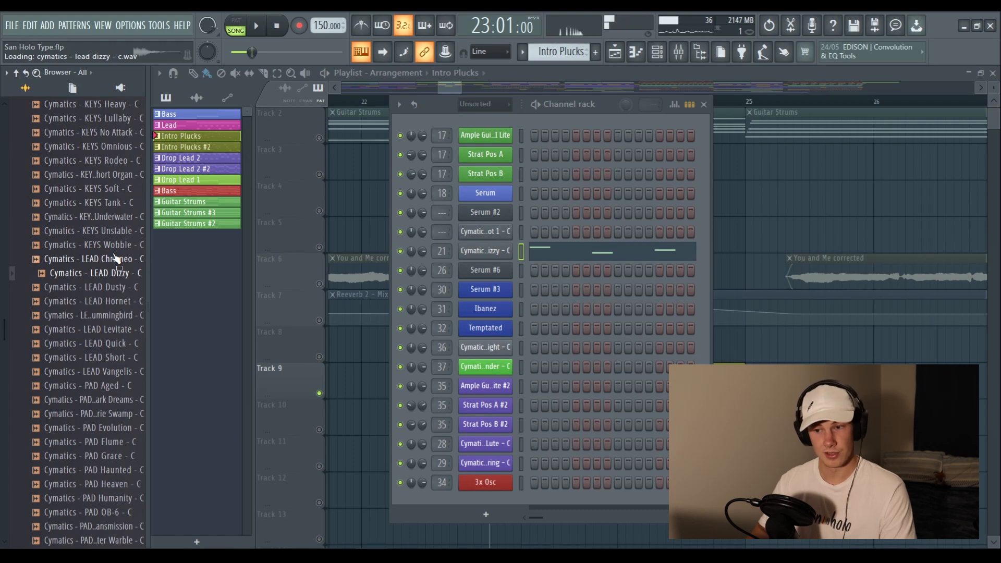
{"action": "key", "text": "Down"}
{"action": "key", "text": "Down"}
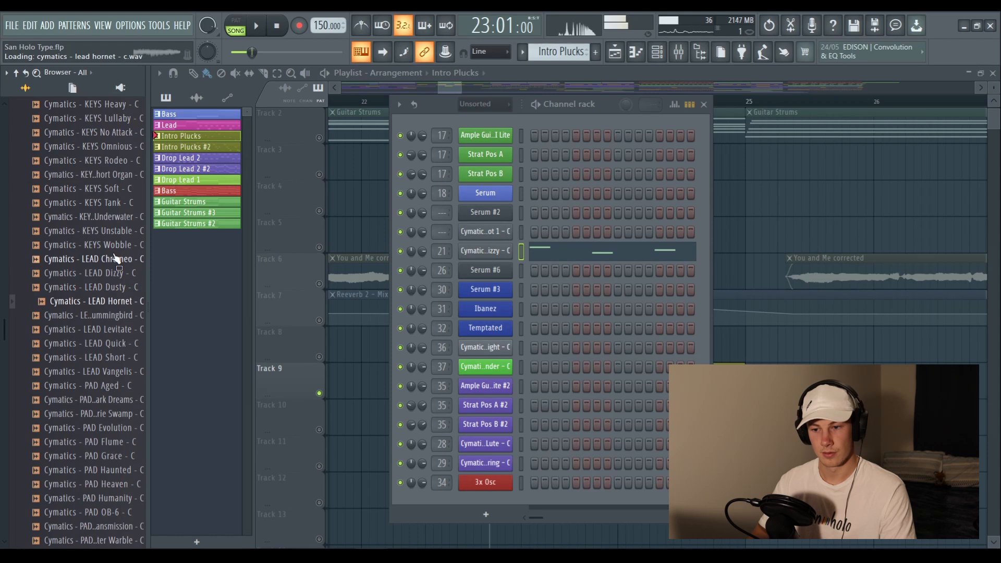
{"action": "key", "text": "Down"}
{"action": "key", "text": "Down"}
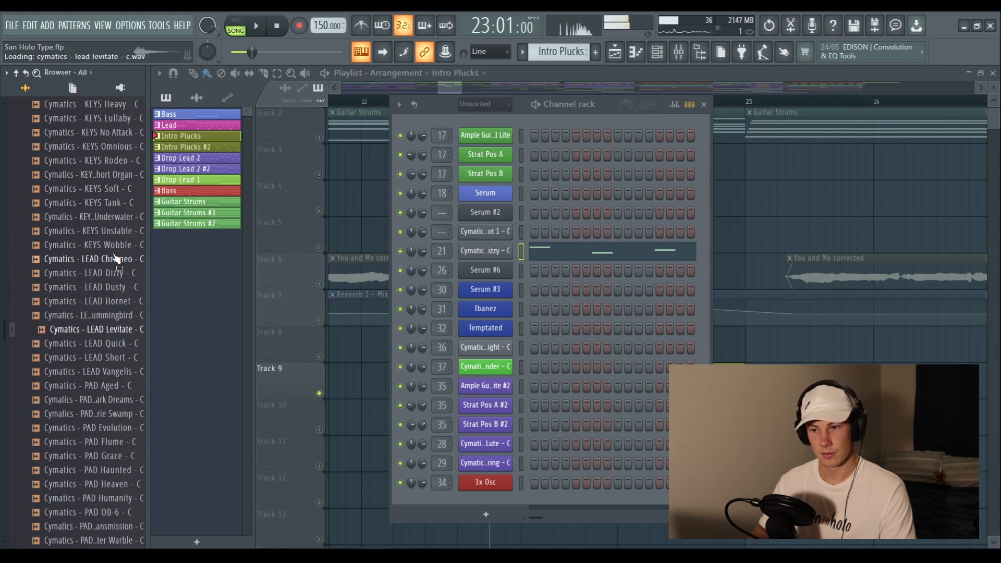
{"action": "key", "text": "Down"}
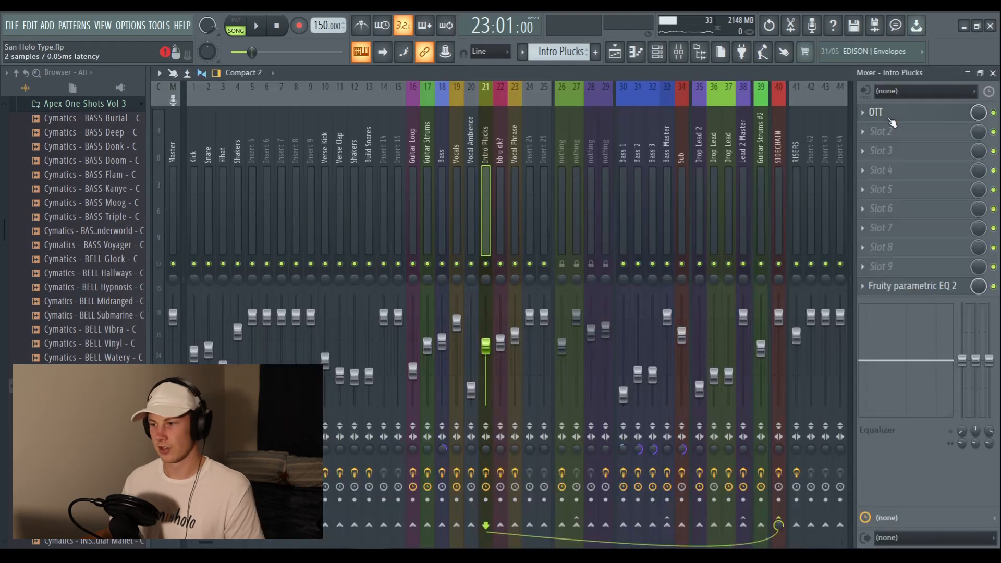
Inspect the OTT settings on the Intro Plucks mixer track and return to the playlist
{"action": "left_click", "coordinate": [891, 120]}
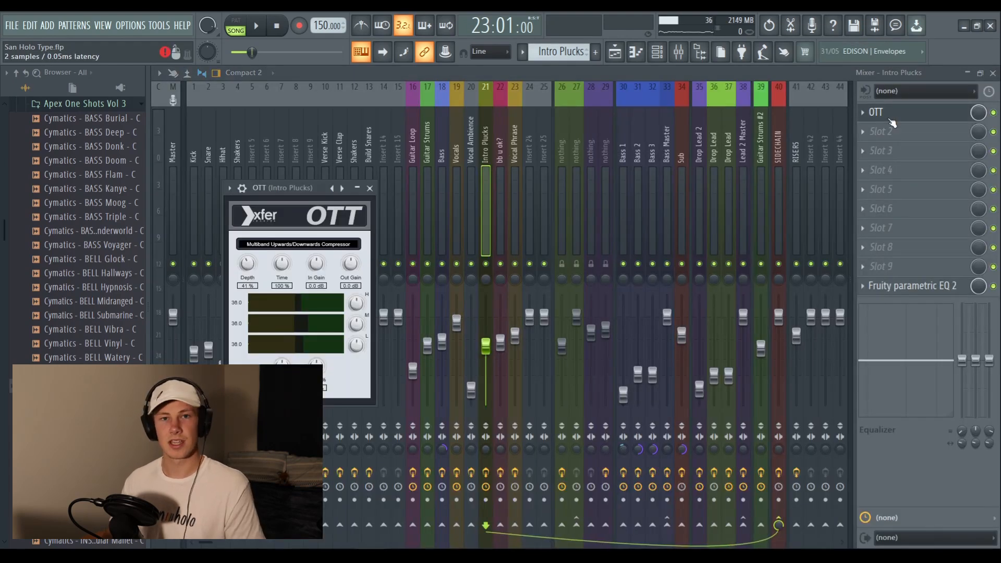
{"action": "left_click", "coordinate": [369, 187]}
{"action": "left_click", "coordinate": [615, 51]}
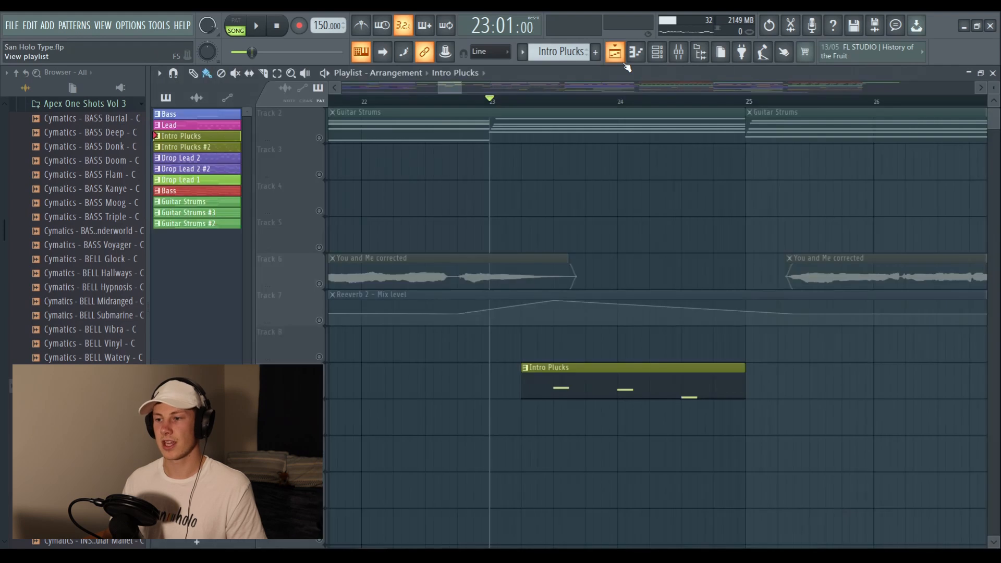
Play the Intro Plucks clip from 23:06 and browse the samples in the Apex One Shots Vol 3 folder
{"action": "left_click", "coordinate": [530, 102]}
{"action": "key", "text": "space"}
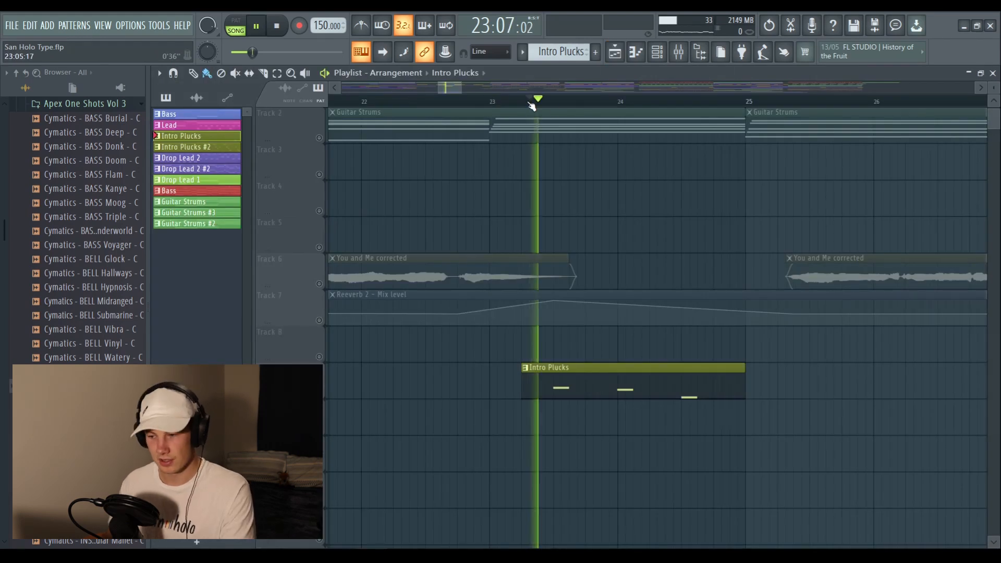
{"action": "key", "text": "space"}
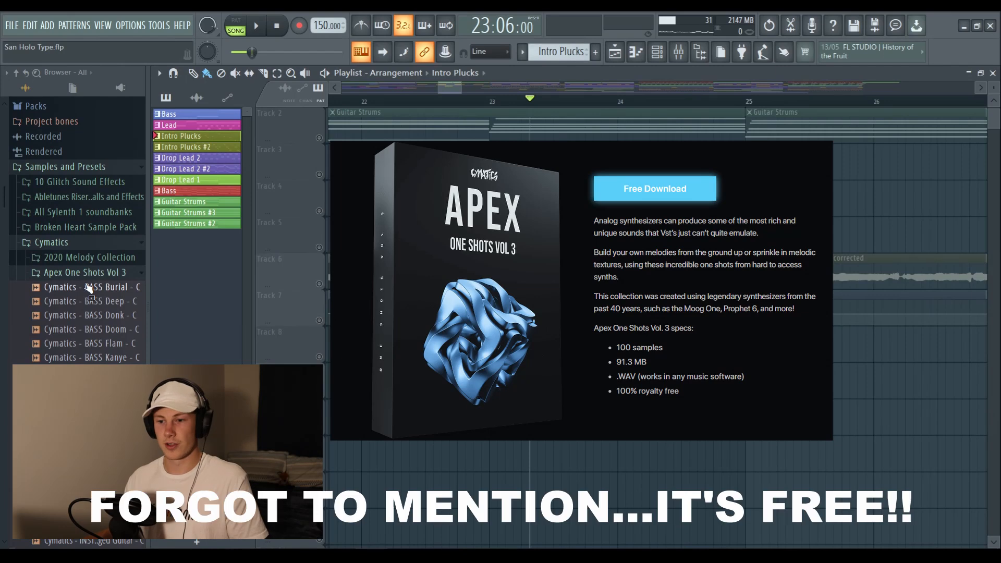
{"action": "scroll", "coordinate": [87, 284], "scroll_direction": "down", "scroll_amount": 2}
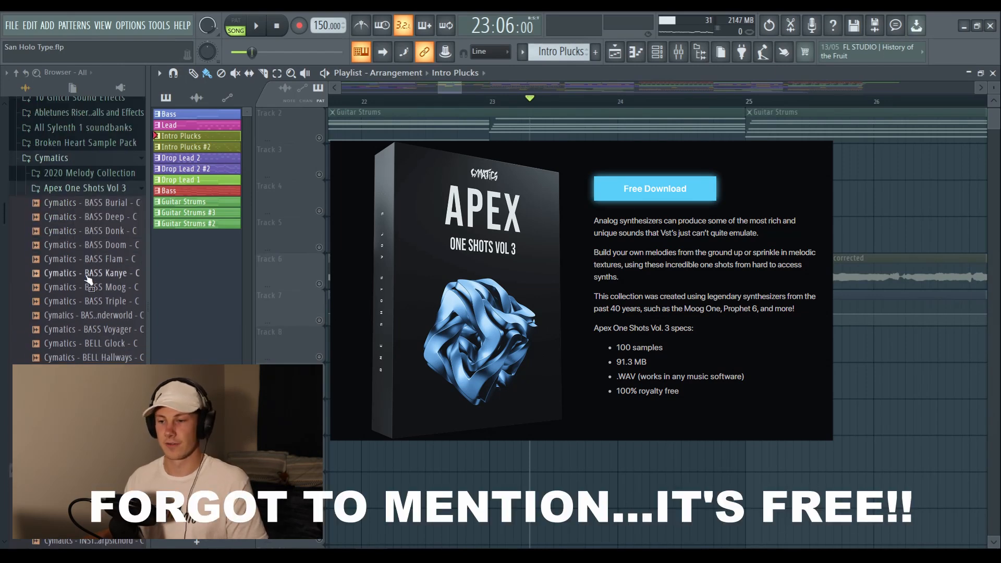
{"action": "scroll", "coordinate": [90, 276], "scroll_direction": "down", "scroll_amount": 2}
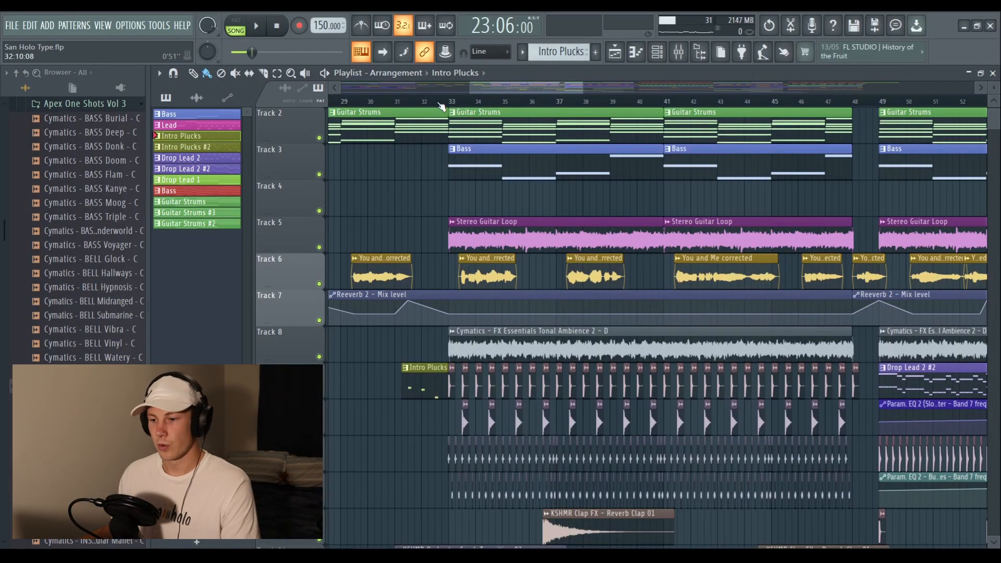
Set the playhead to bar 33 and solo the Guitar Strums and Bass tracks in turn, ending with all tracks enabled
{"action": "scroll", "coordinate": [473, 103], "scroll_direction": "up", "scroll_amount": 1}
{"action": "left_click_drag", "start_coordinate": [500, 89], "coordinate": [507, 90]}
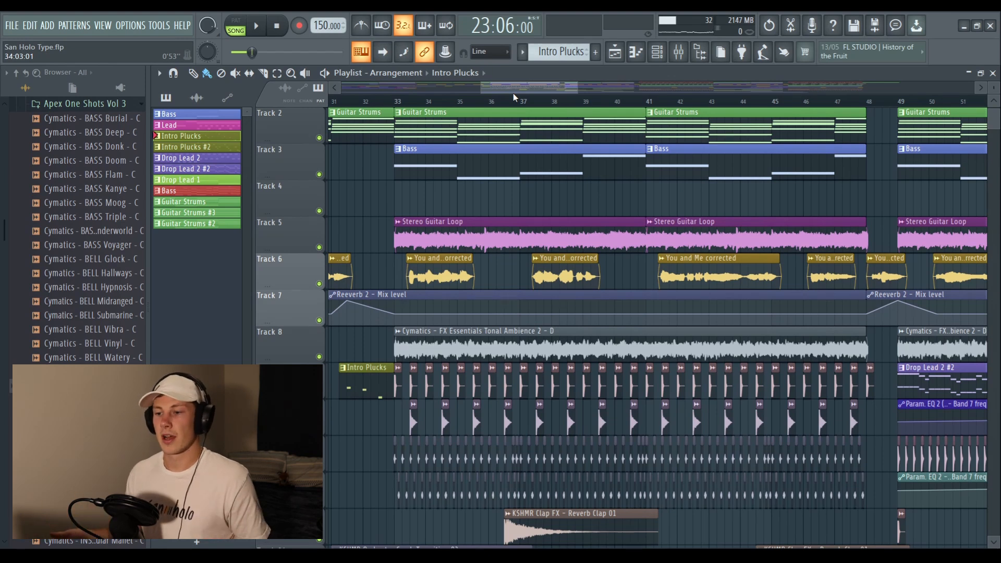
{"action": "left_click", "coordinate": [395, 99]}
{"action": "right_click", "coordinate": [319, 137]}
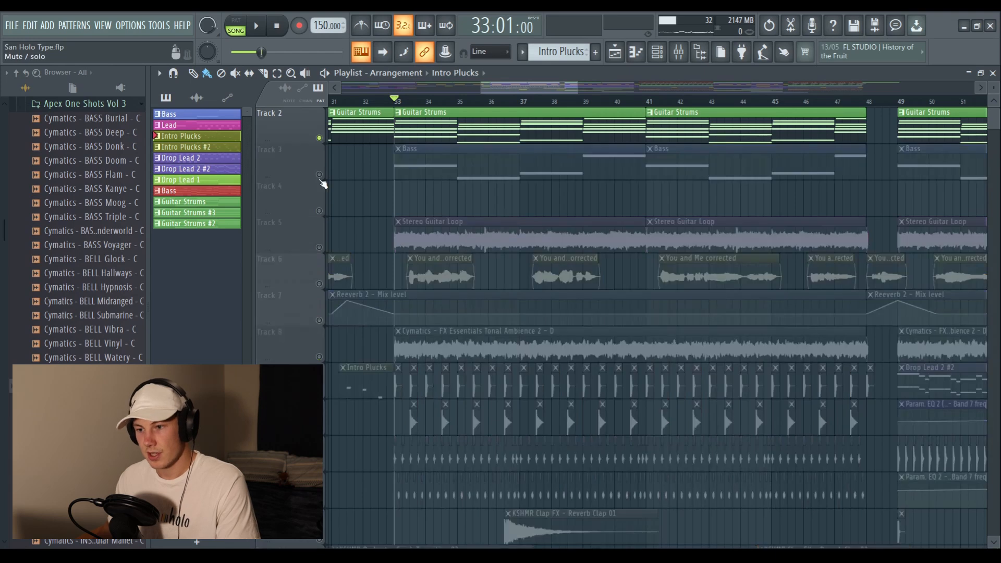
{"action": "right_click", "coordinate": [319, 174]}
{"action": "right_click", "coordinate": [319, 174]}
Solo the drum Tracks 9 to 12 together with the reverb clap on Track 13 and play them from bar 33
{"action": "scroll", "coordinate": [320, 211], "scroll_direction": "down", "scroll_amount": 8}
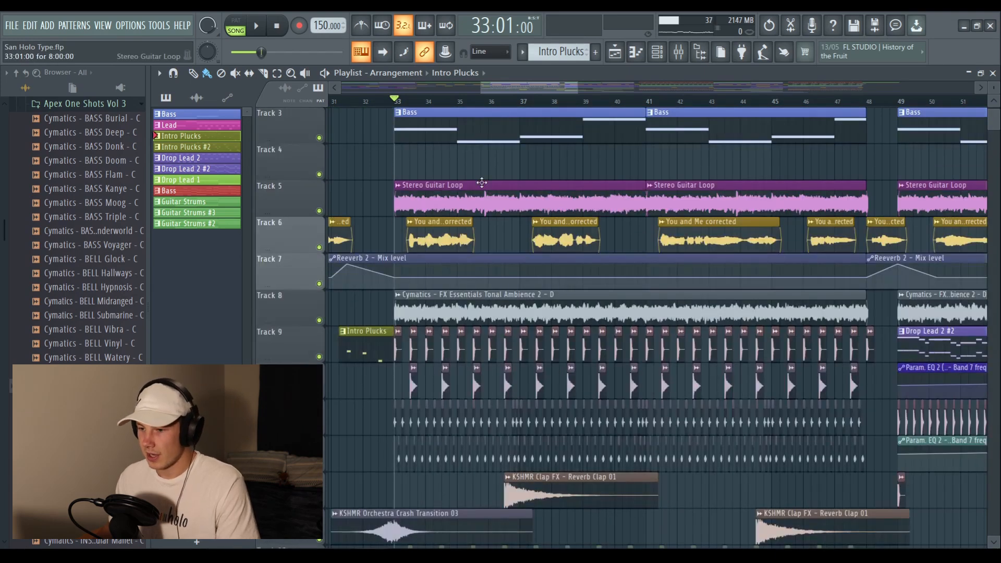
{"action": "scroll", "coordinate": [492, 177], "scroll_direction": "up", "scroll_amount": 9}
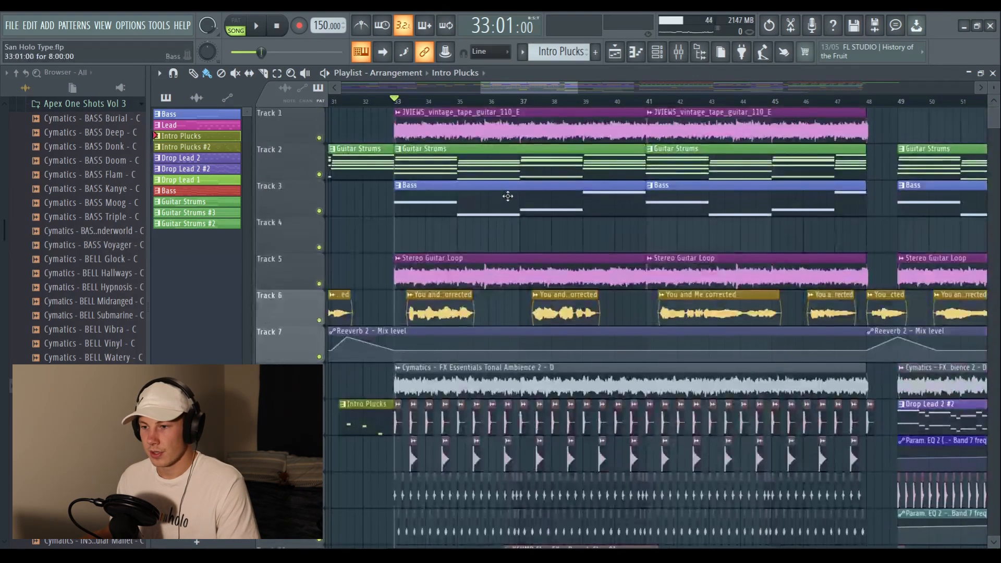
{"action": "scroll", "coordinate": [459, 170], "scroll_direction": "down", "scroll_amount": 2}
{"action": "scroll", "coordinate": [457, 165], "scroll_direction": "down", "scroll_amount": 3}
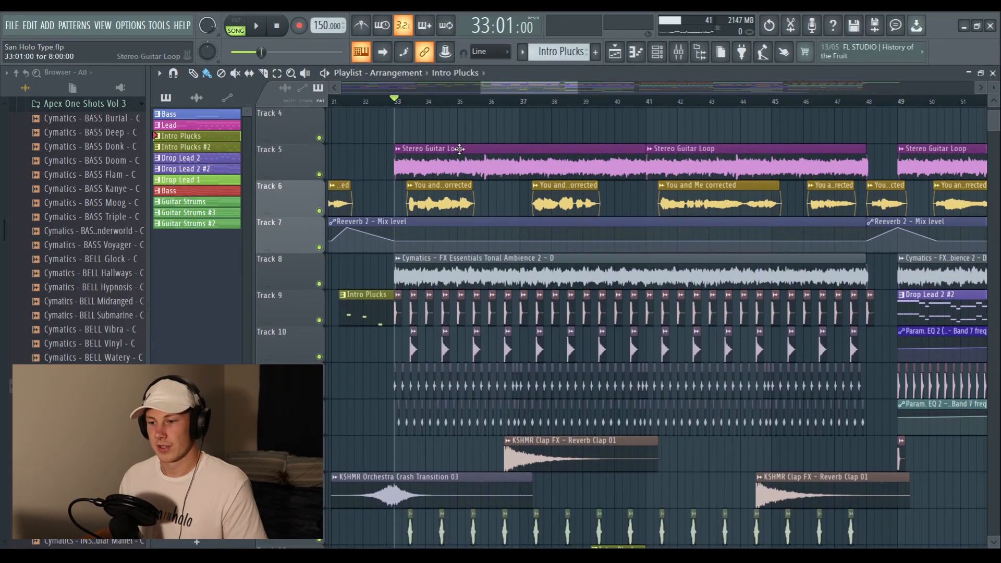
{"action": "scroll", "coordinate": [402, 208], "scroll_direction": "up", "scroll_amount": 3}
{"action": "right_click", "coordinate": [319, 248]}
{"action": "left_click", "coordinate": [319, 284]}
{"action": "left_click", "coordinate": [319, 321]}
{"action": "left_click", "coordinate": [319, 357]}
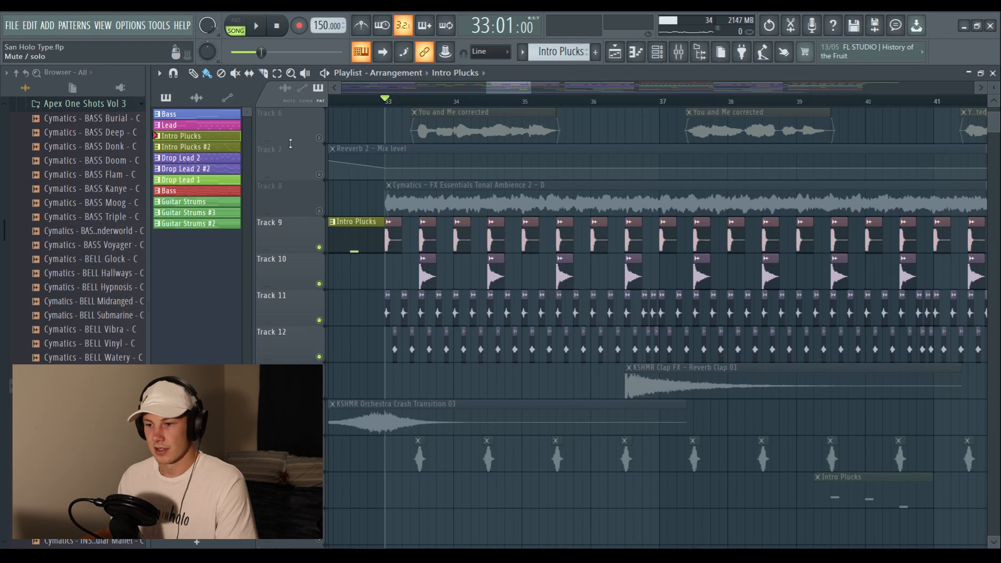
{"action": "left_click", "coordinate": [320, 394]}
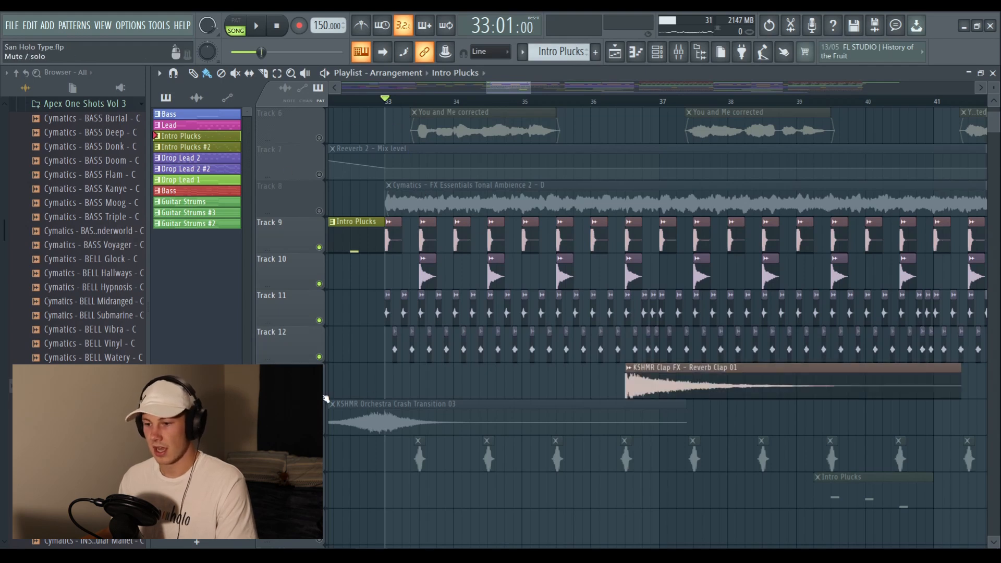
{"action": "key", "text": "space"}
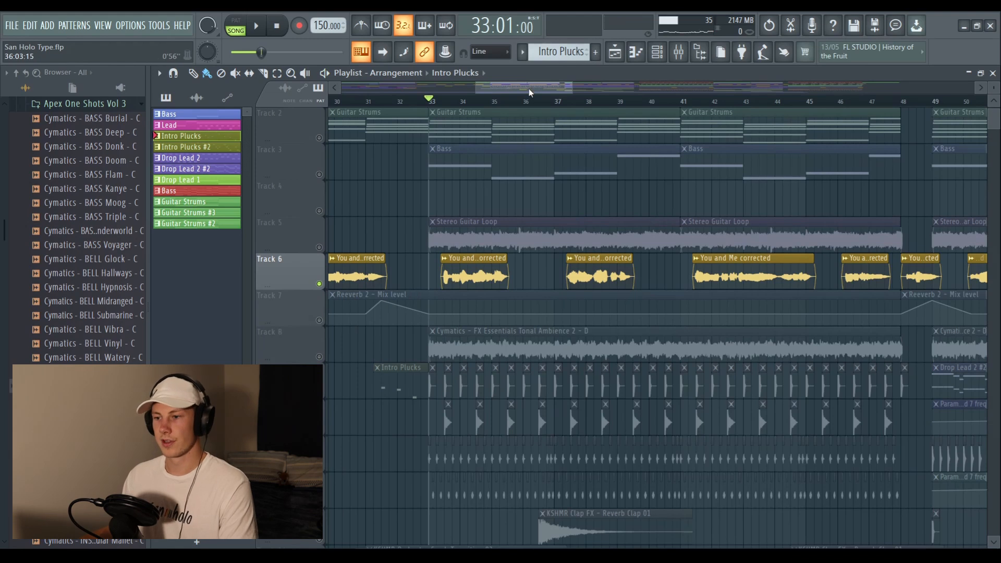
Move the playhead to 33:09 and solo the Guitar Strums track briefly before re-enabling all tracks
{"action": "left_click_drag", "start_coordinate": [529, 88], "coordinate": [536, 85]}
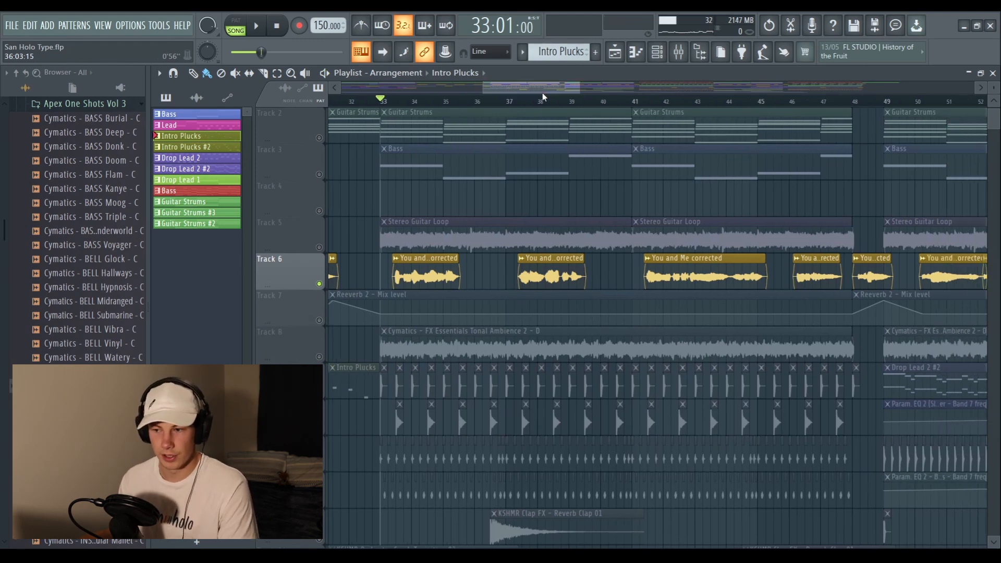
{"action": "left_click", "coordinate": [395, 102]}
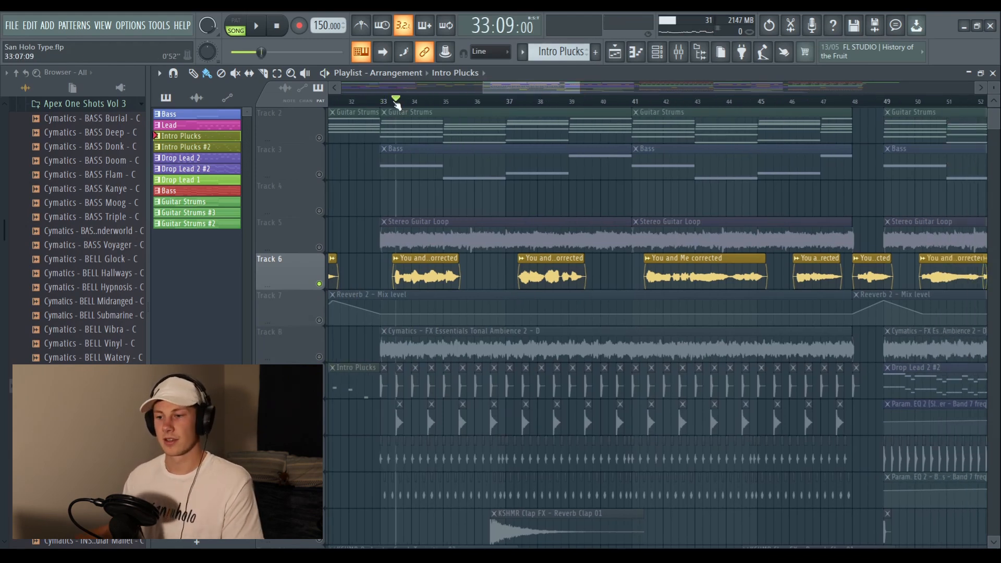
{"action": "scroll", "coordinate": [397, 104], "scroll_direction": "down", "scroll_amount": 2}
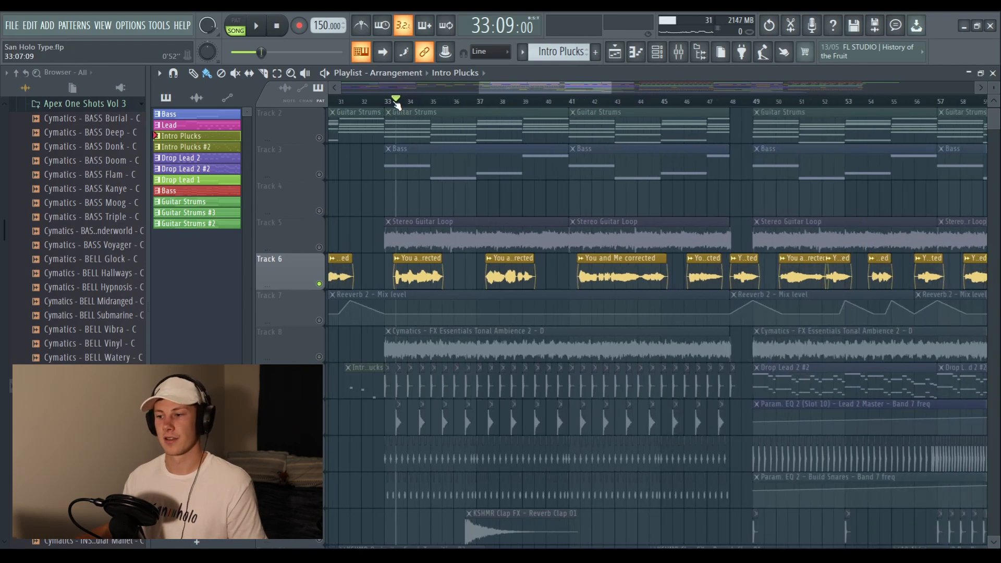
{"action": "right_click", "coordinate": [319, 139]}
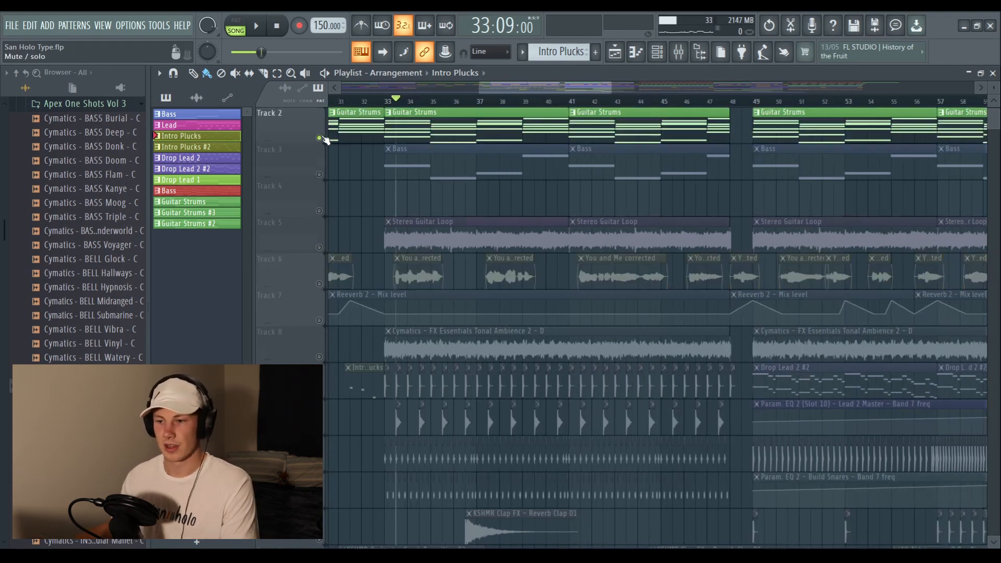
{"action": "right_click", "coordinate": [320, 138]}
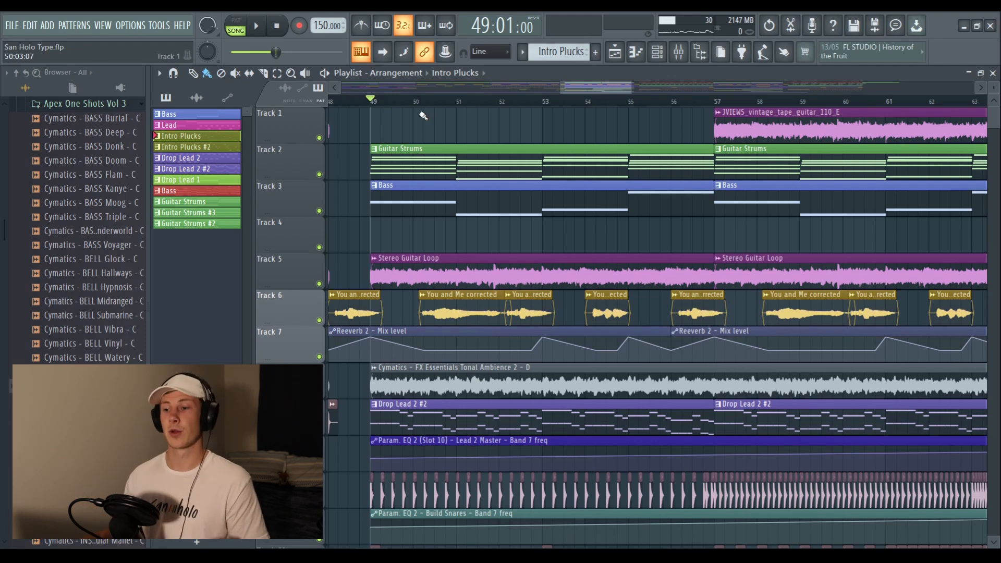
Point out the build-up's Guitar Strums, Bass and Stereo Guitar Loop clips at bar 49 by selecting each one
{"action": "scroll", "coordinate": [423, 116], "scroll_direction": "down", "scroll_amount": 2}
{"action": "left_click", "coordinate": [441, 160]}
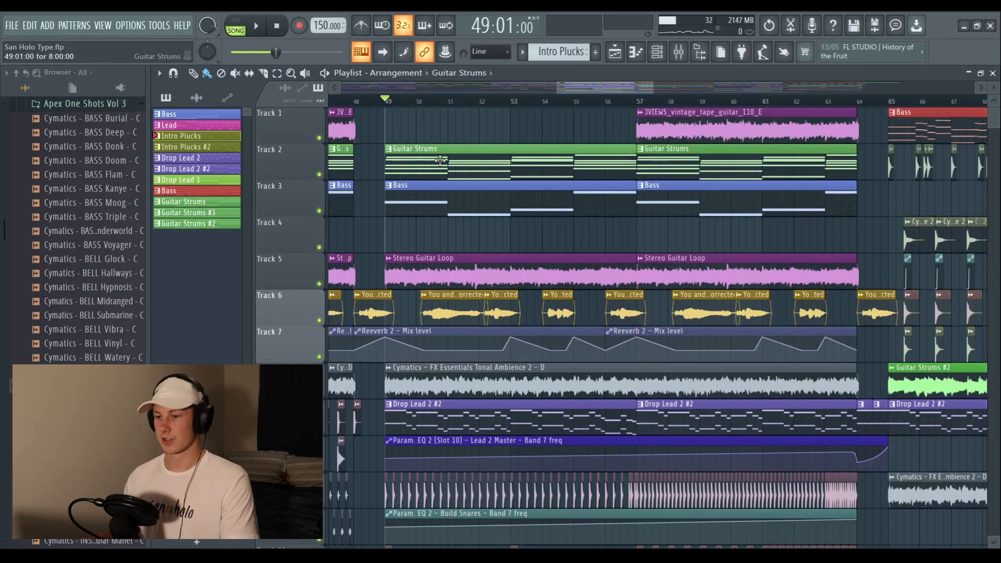
{"action": "left_click", "coordinate": [434, 188]}
{"action": "left_click", "coordinate": [472, 265]}
{"action": "scroll", "coordinate": [476, 262], "scroll_direction": "down", "scroll_amount": 1}
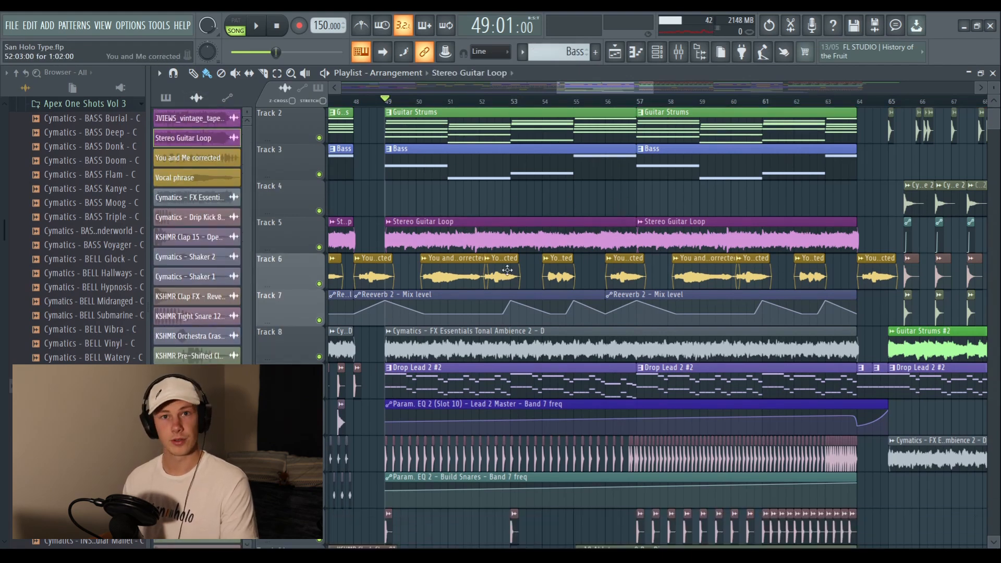
Solo the You and Me corrected vocals on Track 6 and play them from bar 48, skipping ahead to bar 50
{"action": "right_click", "coordinate": [319, 282]}
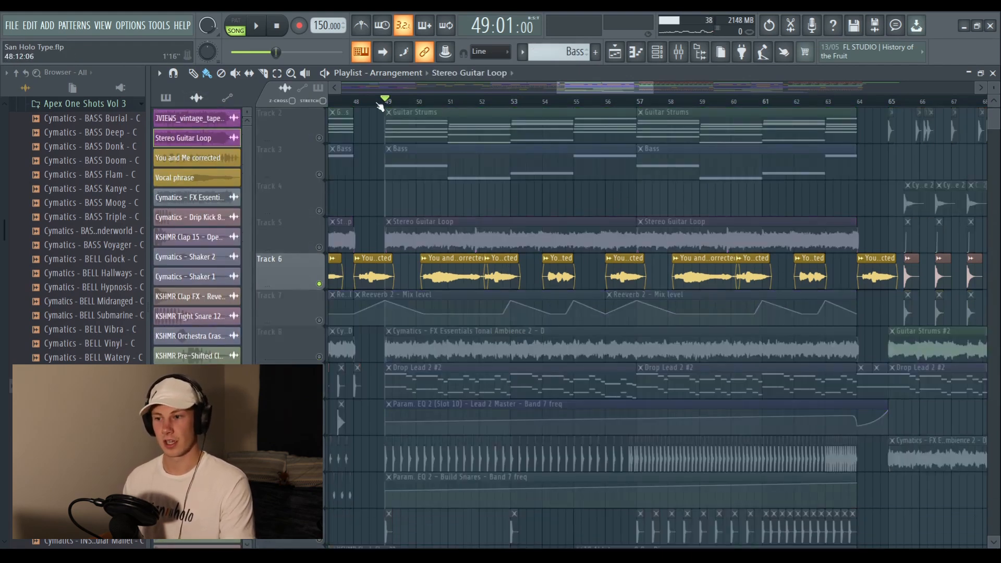
{"action": "left_click", "coordinate": [355, 103]}
{"action": "key", "text": "space"}
{"action": "left_click", "coordinate": [419, 103]}
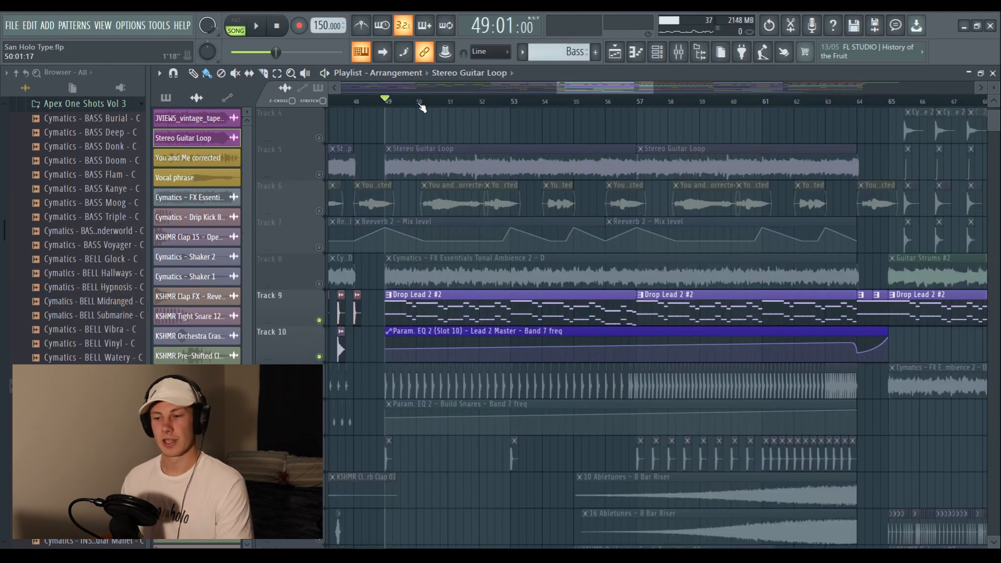
Play the soloed Drop Lead 2 #2 and its EQ automation from bar 49, skipping ahead through the build-up before stopping
{"action": "key", "text": "space"}
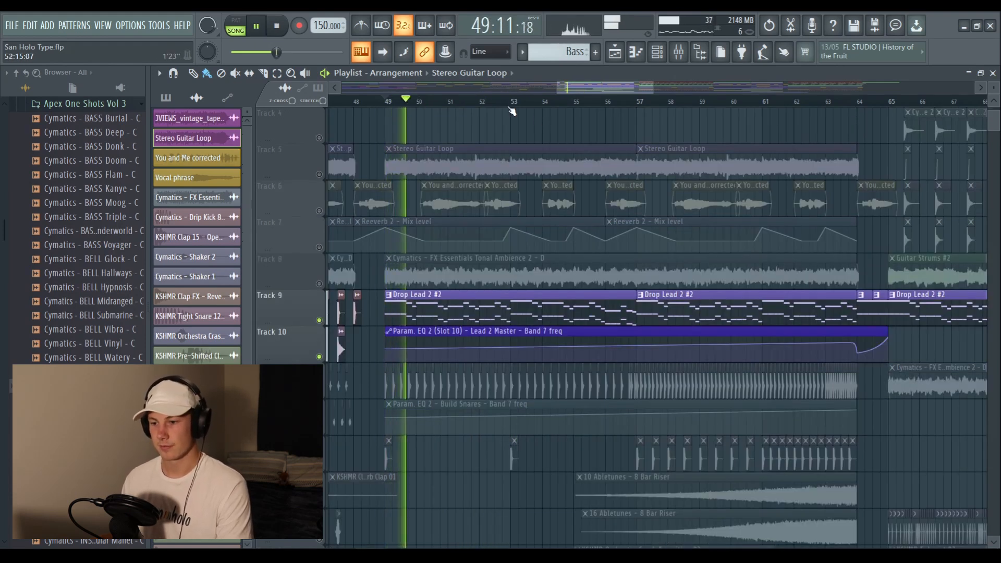
{"action": "left_click", "coordinate": [574, 104]}
{"action": "left_click", "coordinate": [750, 101]}
{"action": "left_click", "coordinate": [828, 102]}
{"action": "left_click", "coordinate": [279, 29]}
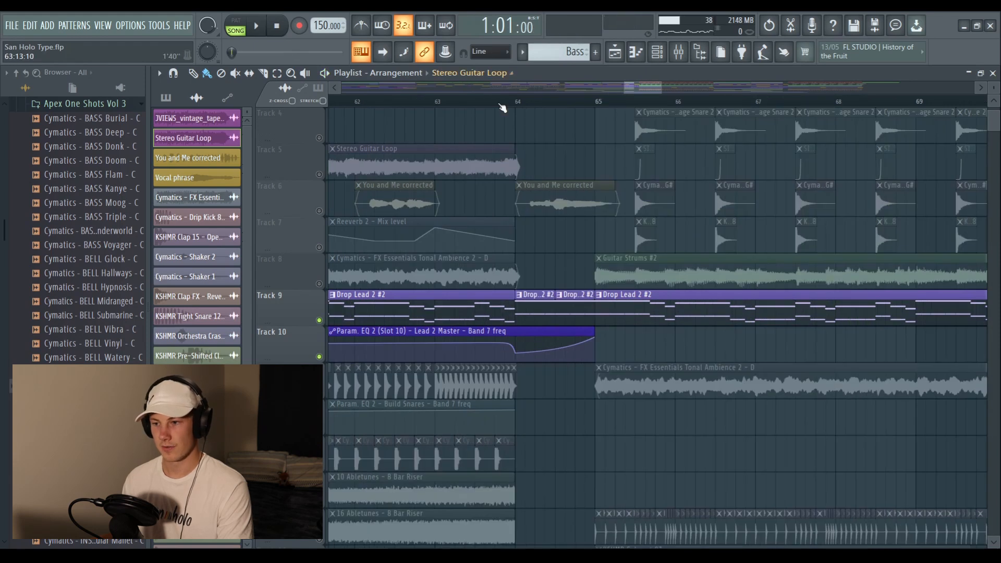
Examine the end of the lead's EQ automation around bar 63 and play the transition into the drop from 62:15
{"action": "left_click", "coordinate": [502, 103]}
{"action": "scroll", "coordinate": [501, 103], "scroll_direction": "up", "scroll_amount": 2}
{"action": "scroll", "coordinate": [502, 107], "scroll_direction": "up", "scroll_amount": 2}
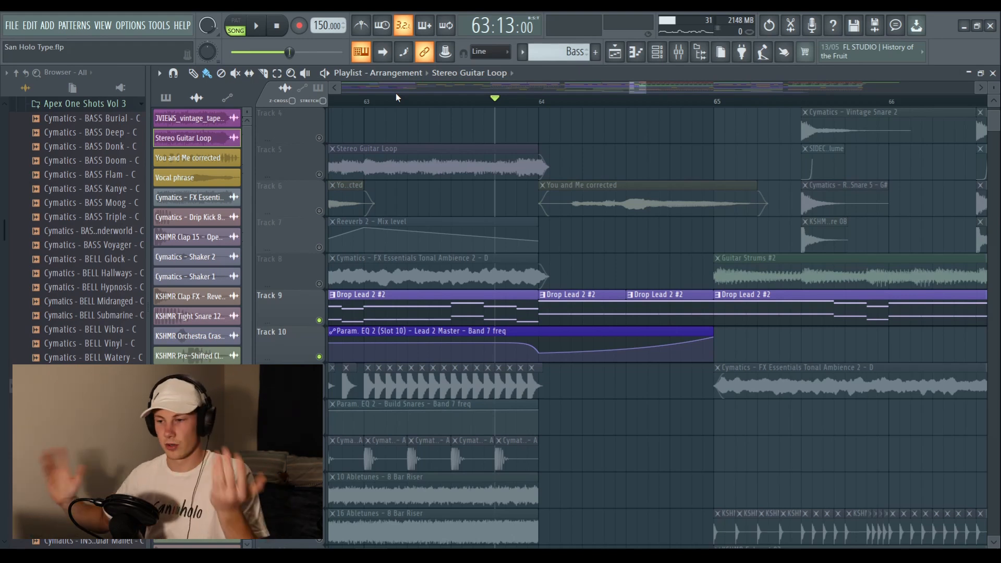
{"action": "left_click", "coordinate": [332, 88]}
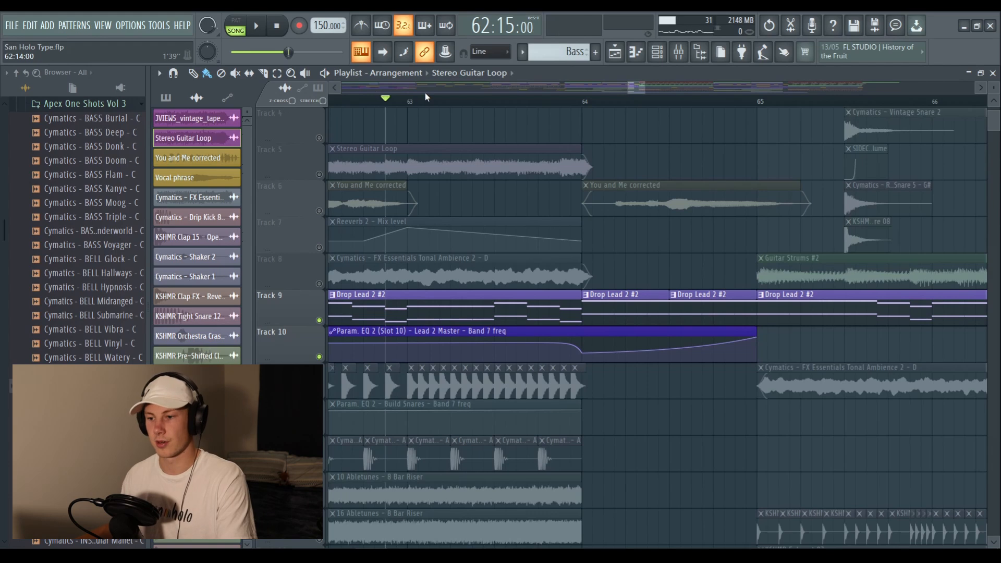
{"action": "key", "text": "space"}
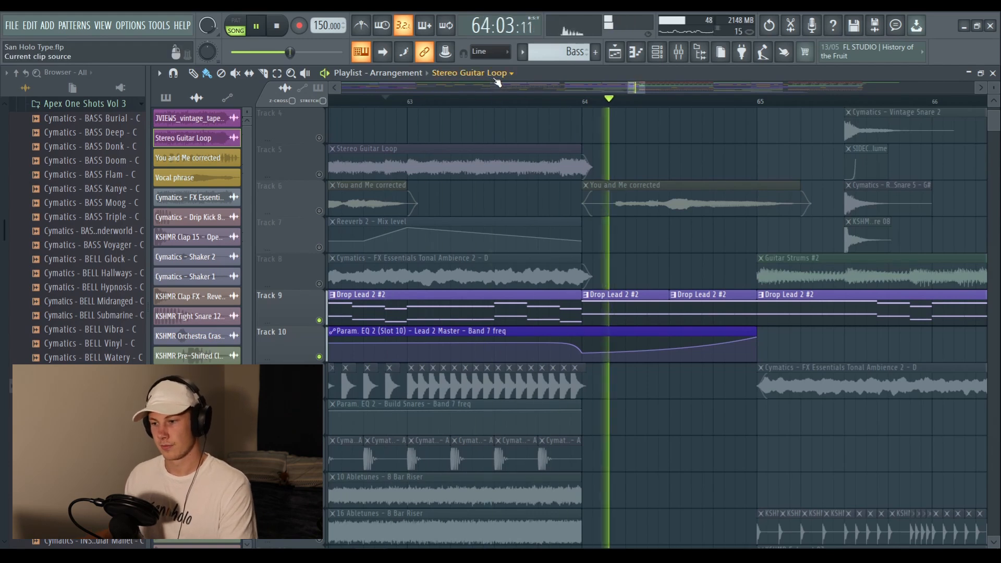
{"action": "key", "text": "space"}
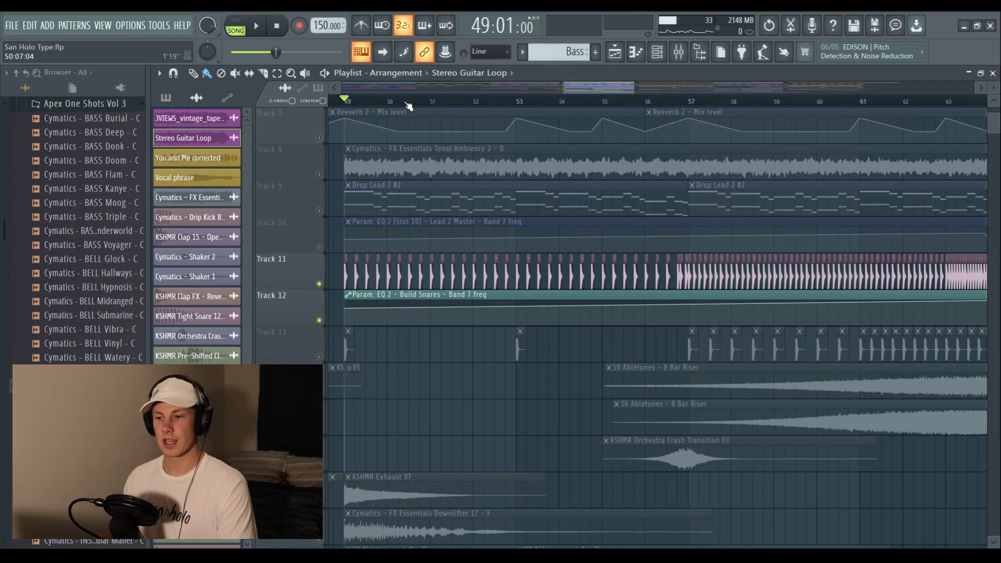
Play the soloed build snares with their EQ automation from bar 49, skipping ahead to the fast rolls near bar 63
{"action": "key", "text": "space"}
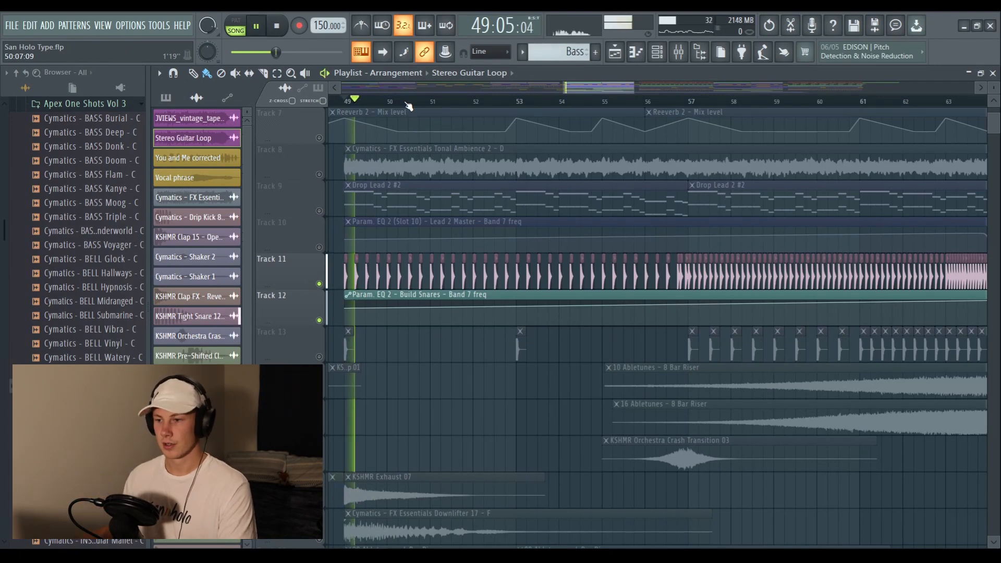
{"action": "left_click", "coordinate": [587, 94]}
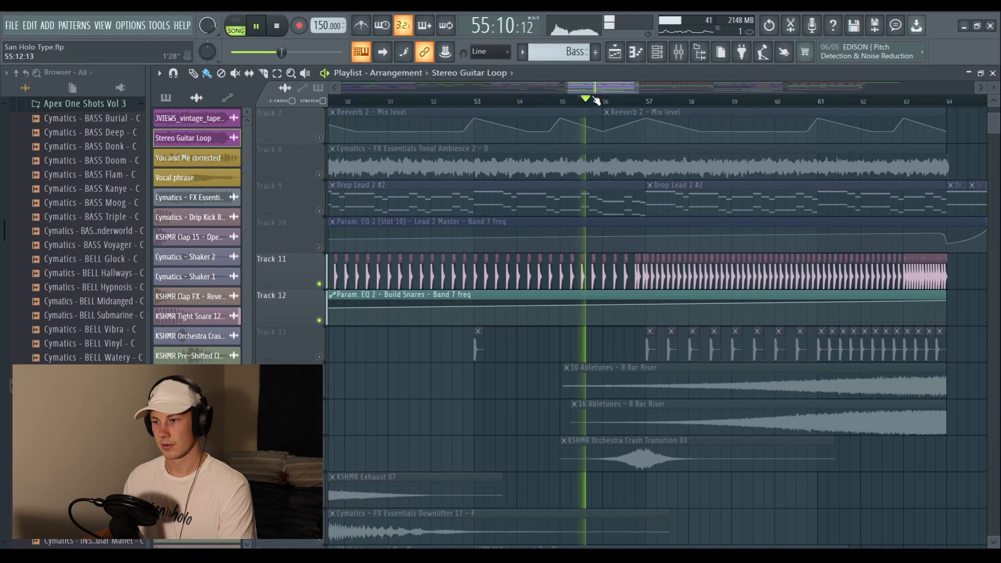
{"action": "left_click_drag", "start_coordinate": [602, 91], "coordinate": [605, 90]}
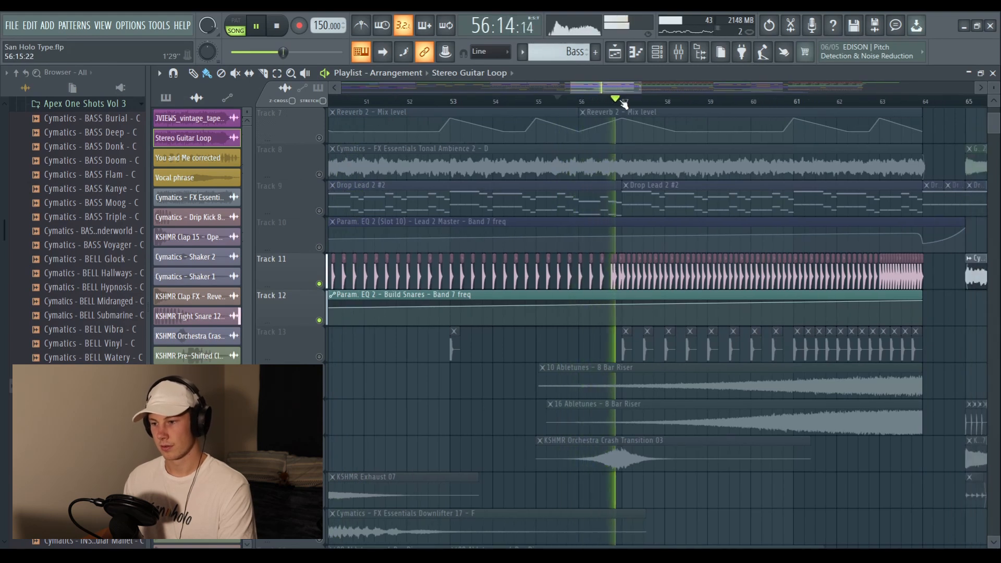
{"action": "left_click", "coordinate": [698, 102]}
{"action": "left_click", "coordinate": [813, 102]}
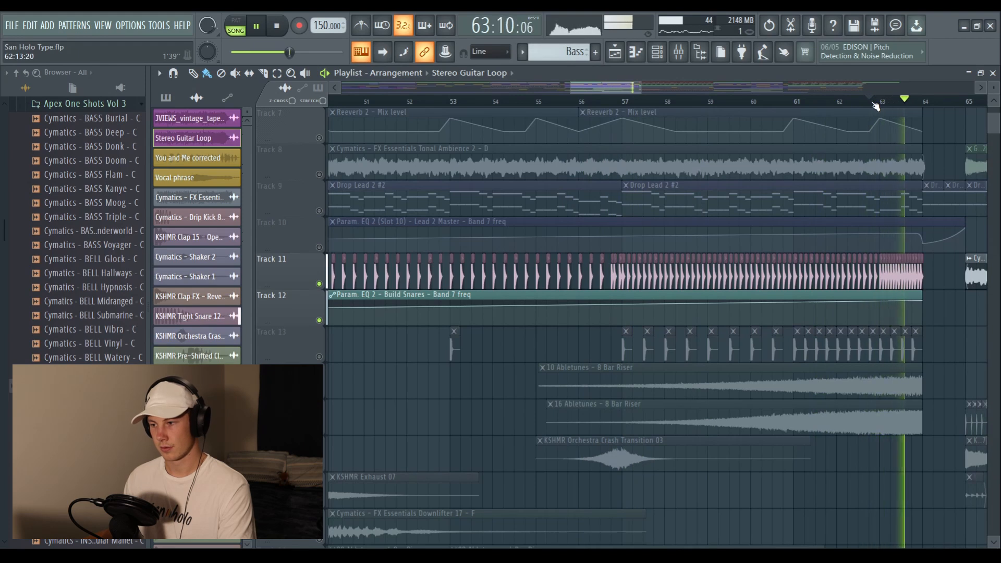
{"action": "key", "text": "space"}
Play the build-up again from an earlier bar, skipping ahead through its later parts
{"action": "scroll", "coordinate": [574, 85], "scroll_direction": "left", "scroll_amount": 5}
{"action": "left_click", "coordinate": [398, 101]}
{"action": "key", "text": "space"}
{"action": "left_click", "coordinate": [565, 103]}
{"action": "left_click", "coordinate": [739, 102]}
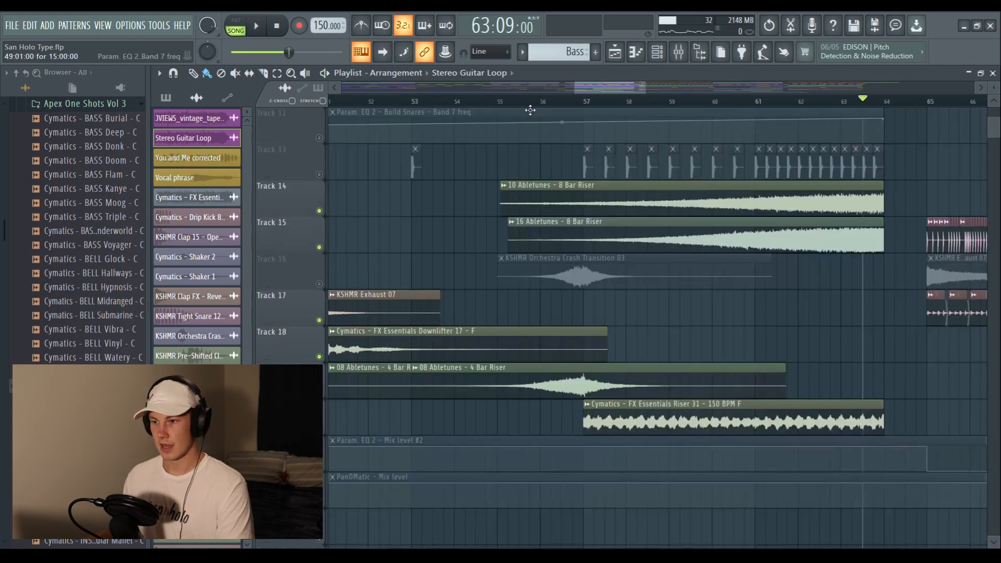
Unmute the orchestra crash transition on Track 16 and play it with the risers from bar 56, skipping ahead toward the drop
{"action": "left_click", "coordinate": [541, 103]}
{"action": "left_click", "coordinate": [319, 284]}
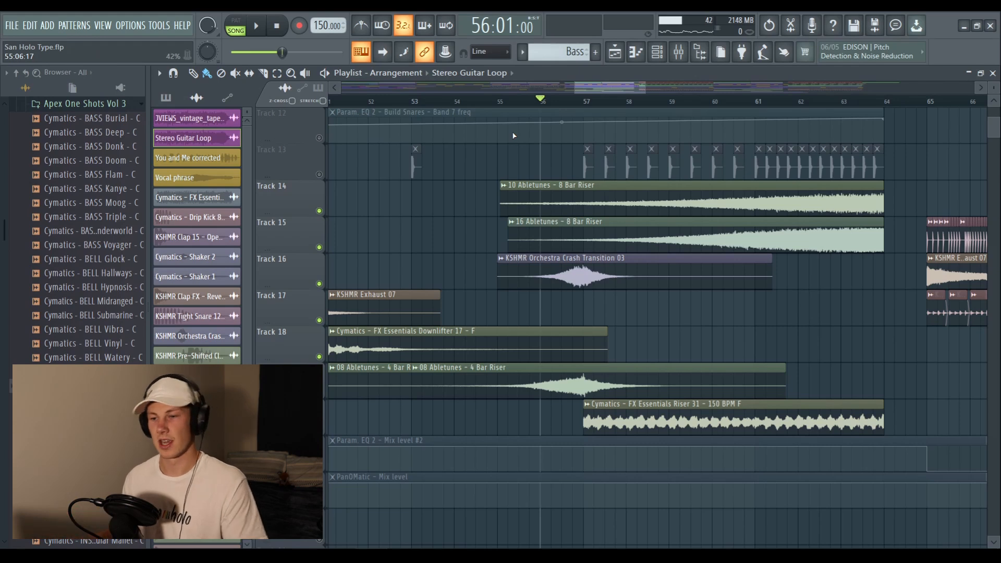
{"action": "key", "text": "space"}
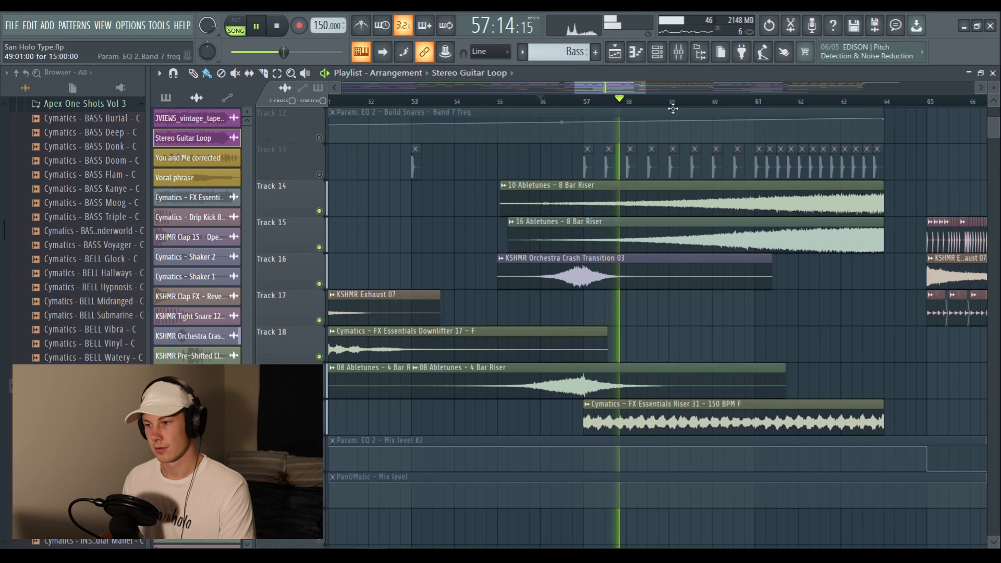
{"action": "left_click", "coordinate": [702, 101]}
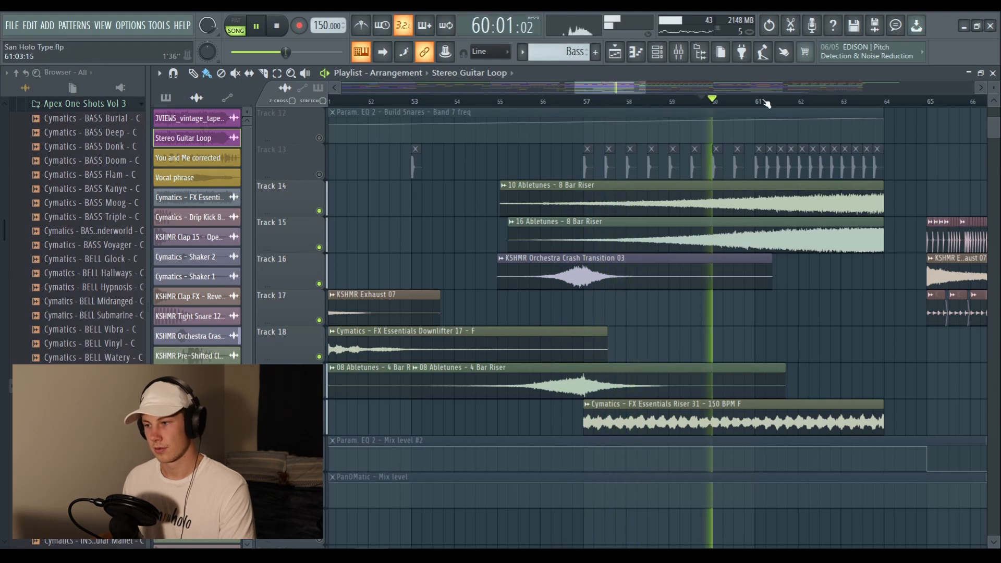
{"action": "left_click", "coordinate": [805, 101]}
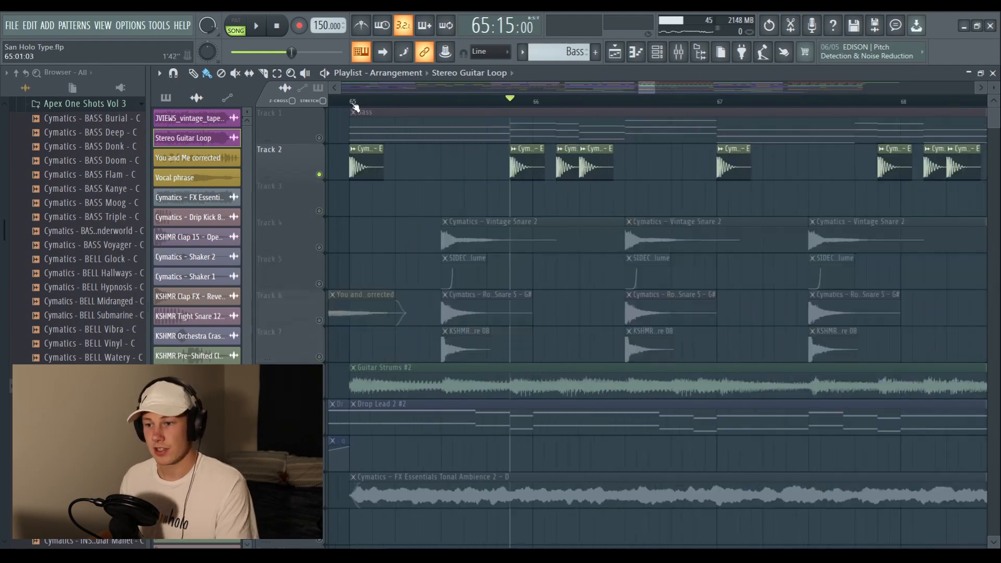
Play the soloed drop kick from bar 65 and unmute the sidechain and extra snare layers on Tracks 5, 6 and 7
{"action": "left_click", "coordinate": [353, 101]}
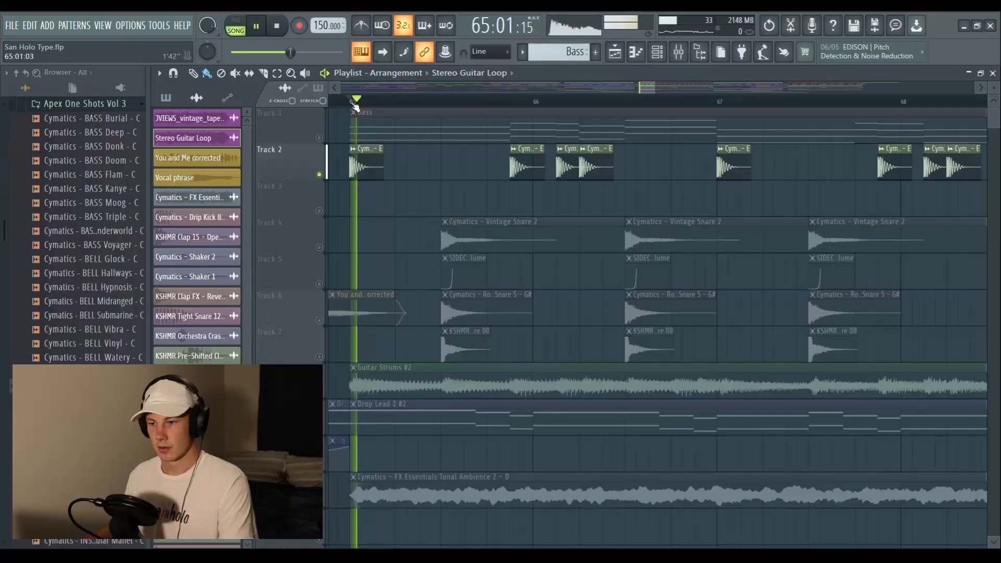
{"action": "scroll", "coordinate": [565, 102], "scroll_direction": "down", "scroll_amount": 4}
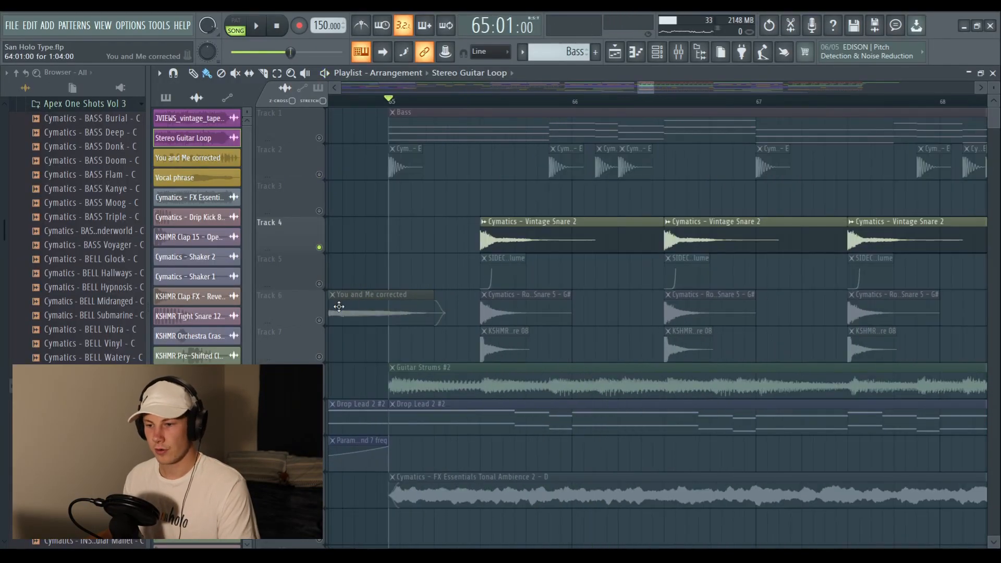
{"action": "left_click", "coordinate": [319, 284]}
{"action": "left_click", "coordinate": [319, 320]}
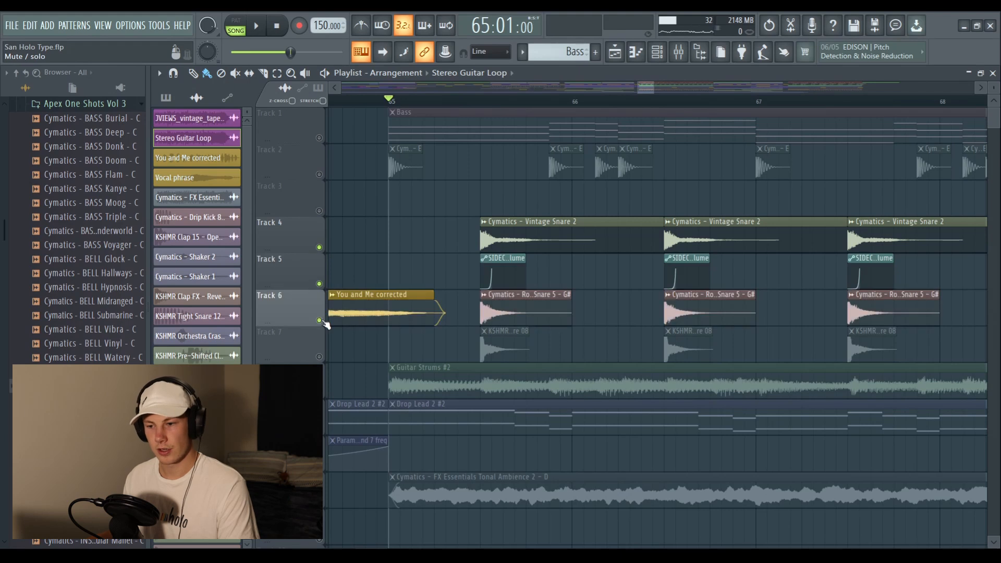
{"action": "left_click", "coordinate": [319, 357]}
Play the layered drop snares from 65:06 and follow them together with the kick into bar 69
{"action": "left_click", "coordinate": [446, 100]}
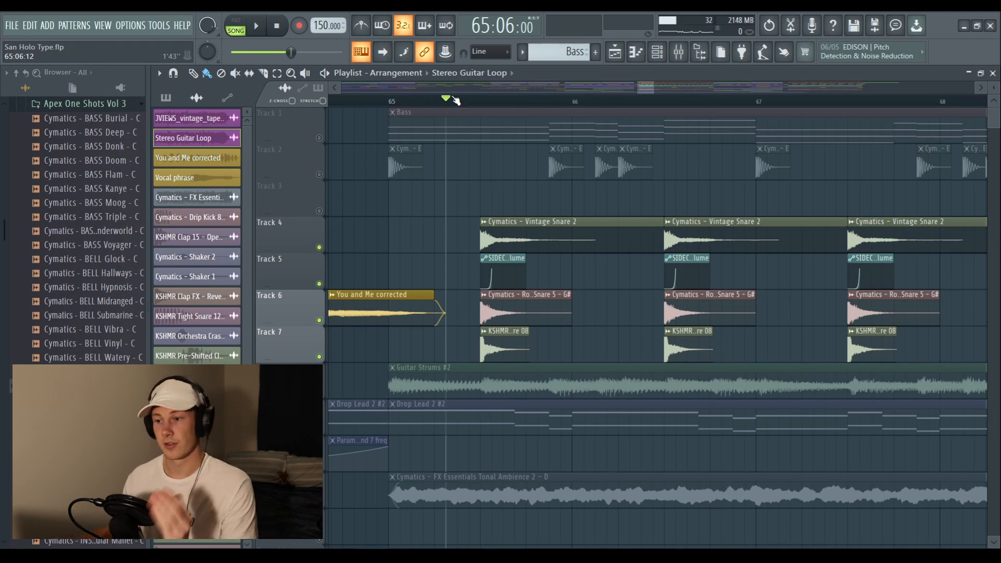
{"action": "key", "text": "space"}
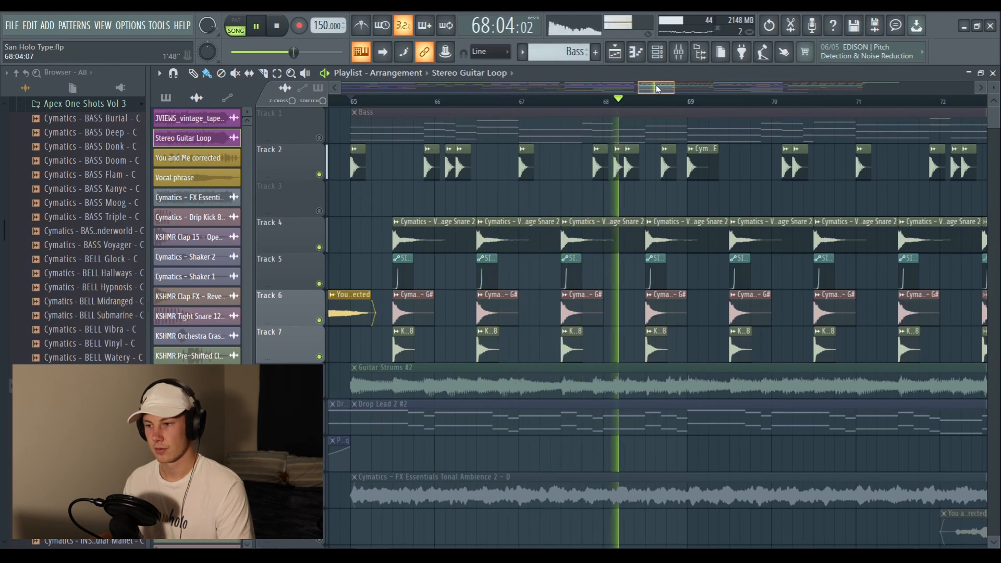
{"action": "scroll", "coordinate": [668, 100], "scroll_direction": "down", "scroll_amount": 1}
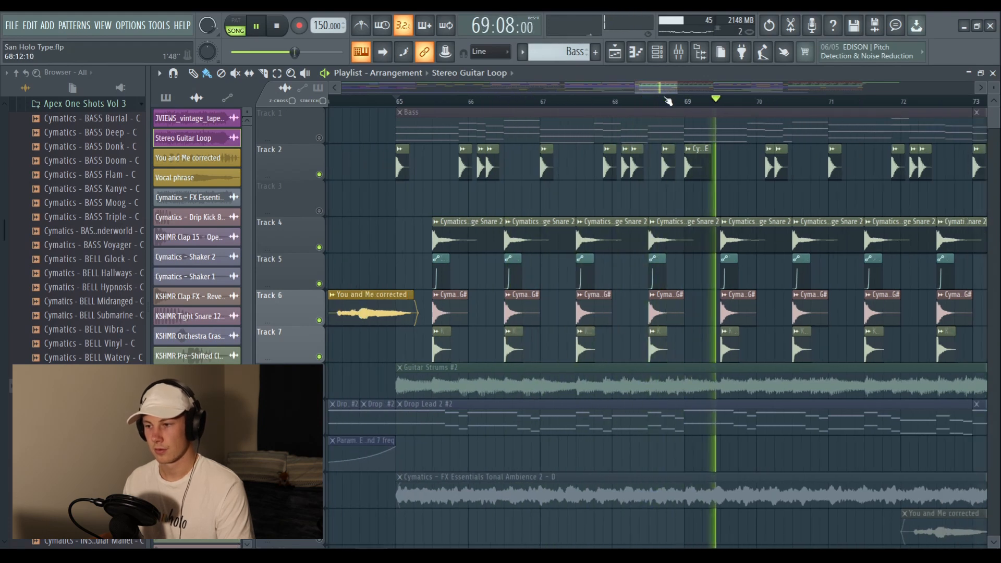
{"action": "left_click_drag", "start_coordinate": [659, 86], "coordinate": [662, 87]}
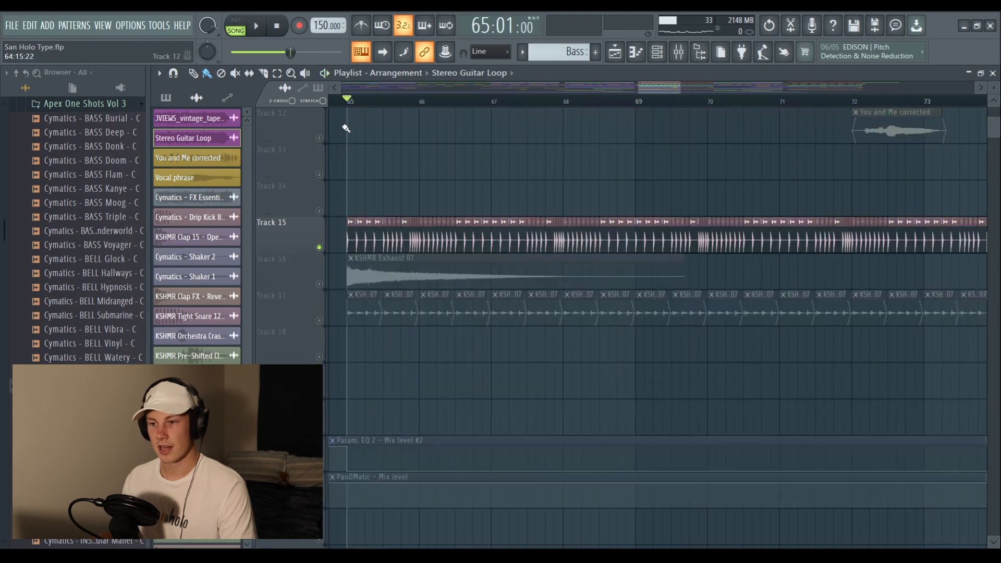
Play the soloed fast percussion pattern on Track 15 from the start of the drop at bar 65
{"action": "scroll", "coordinate": [350, 104], "scroll_direction": "up", "scroll_amount": 1}
{"action": "scroll", "coordinate": [350, 104], "scroll_direction": "down", "scroll_amount": 5}
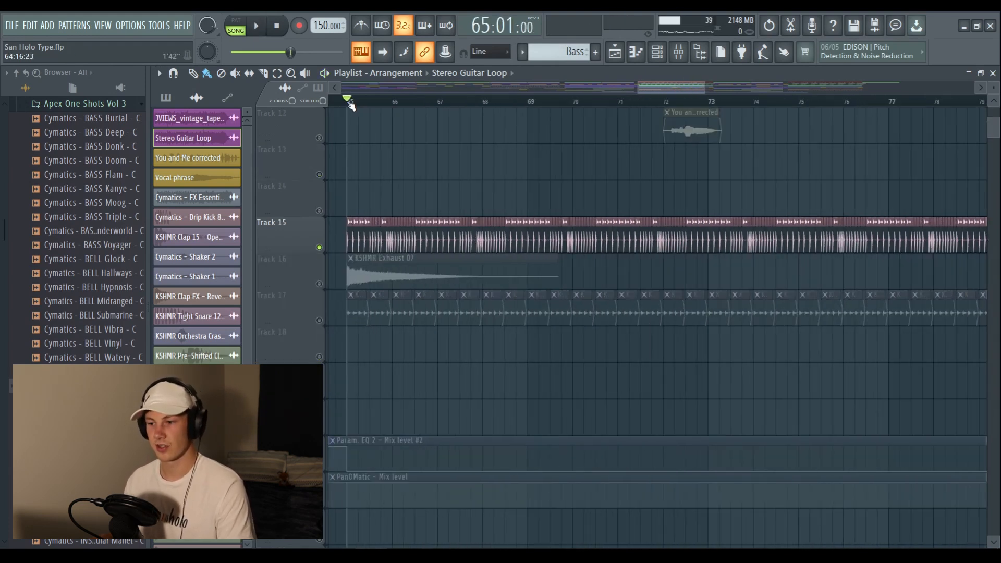
{"action": "scroll", "coordinate": [350, 104], "scroll_direction": "up", "scroll_amount": 5}
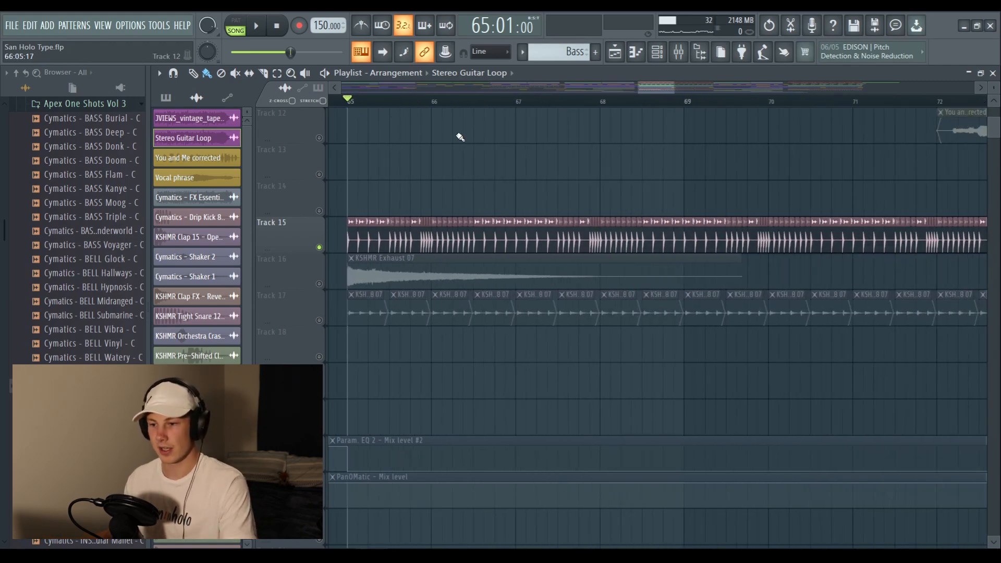
{"action": "key", "text": "space"}
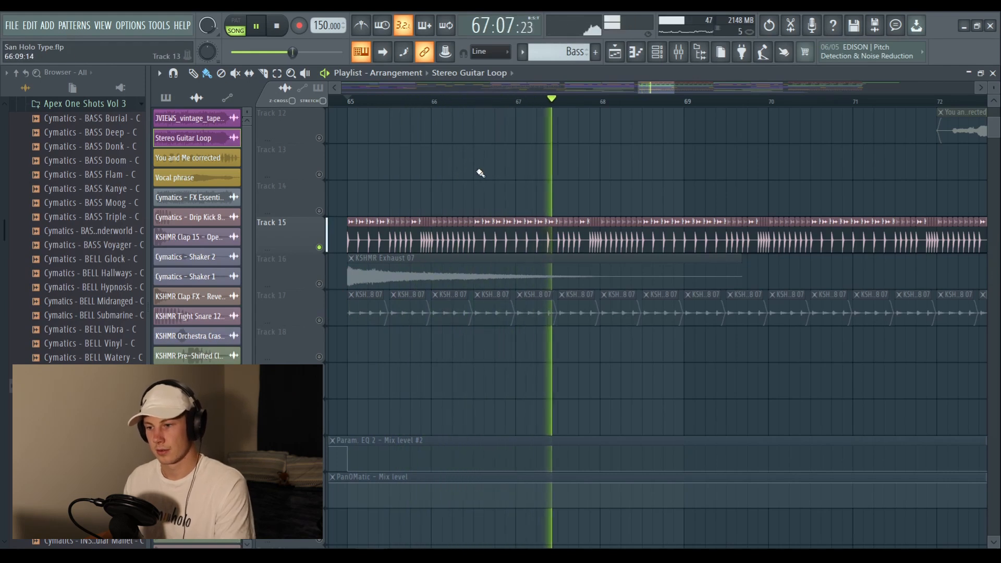
Unmute KSHMR Exhaust 07 and the repeating KSHMR loop on Track 17, and play them with the Track 15 percussion from bar 65
{"action": "left_click", "coordinate": [319, 284]}
{"action": "key", "text": "space"}
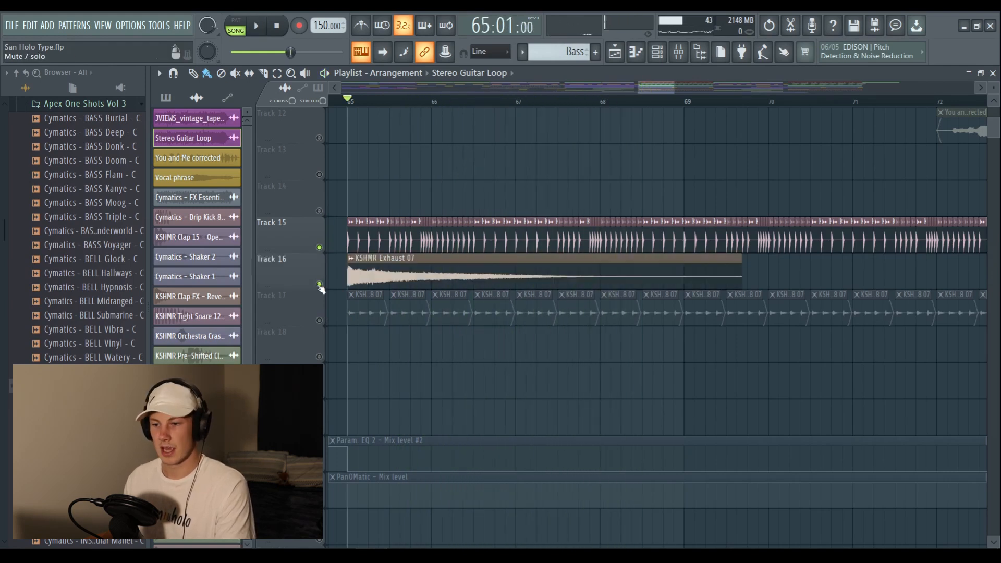
{"action": "left_click", "coordinate": [319, 321]}
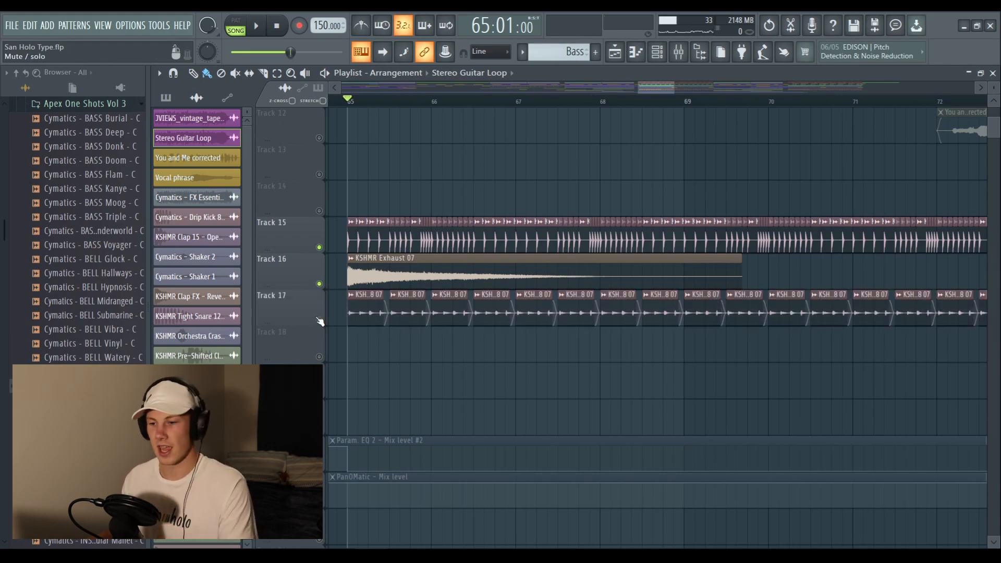
{"action": "key", "text": "space"}
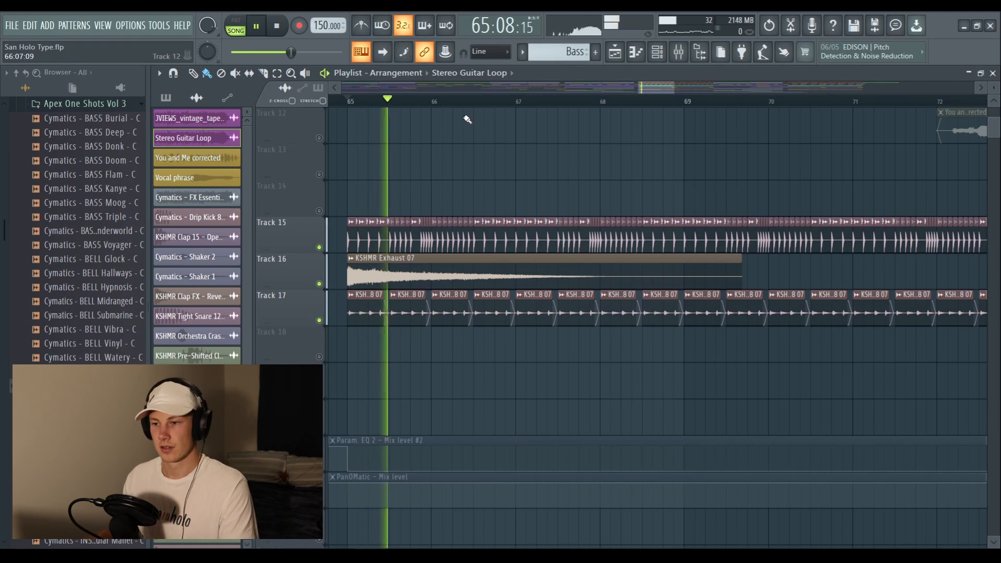
{"action": "scroll", "coordinate": [473, 107], "scroll_direction": "down", "scroll_amount": 3}
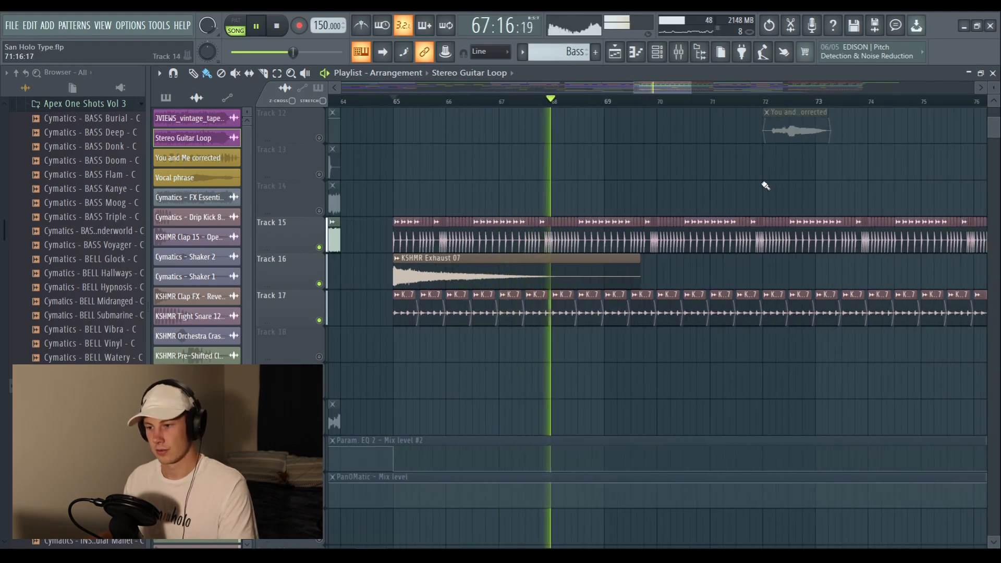
{"action": "scroll", "coordinate": [744, 198], "scroll_direction": "up", "scroll_amount": 4}
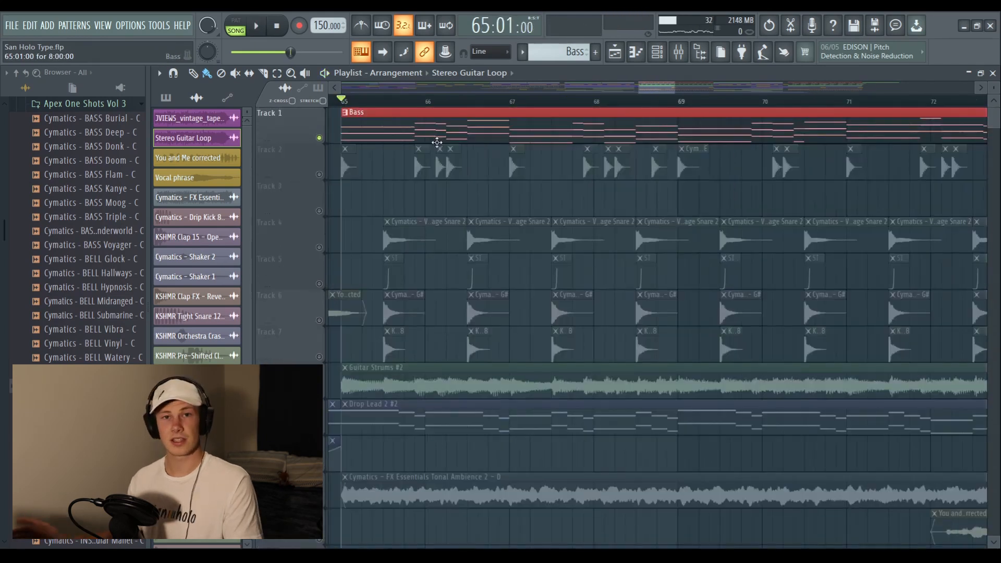
Open the drop's Bass pattern and its Serum #3 patch, and play its notes in the piano roll
{"action": "left_click", "coordinate": [377, 118]}
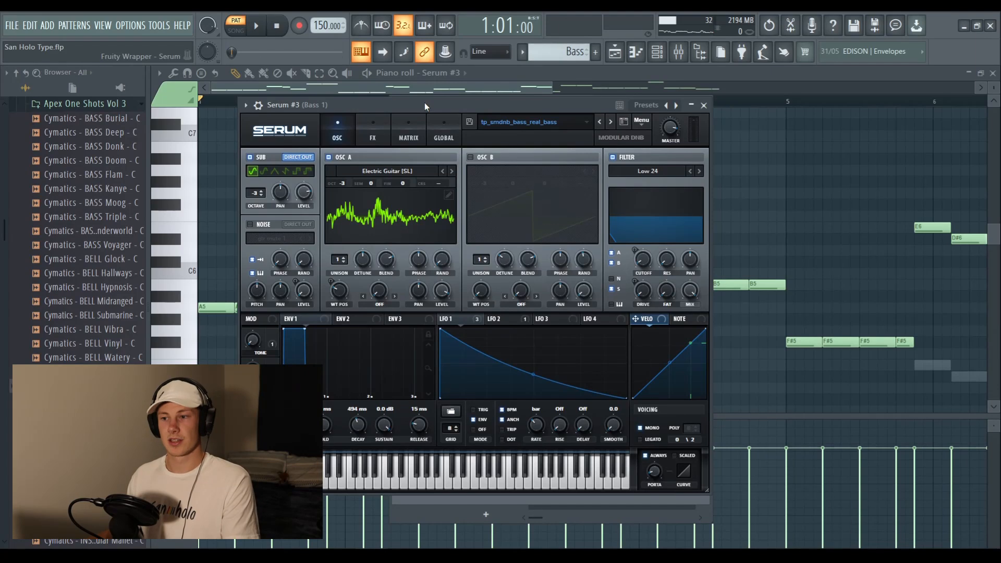
{"action": "left_click_drag", "start_coordinate": [424, 103], "coordinate": [424, 108]}
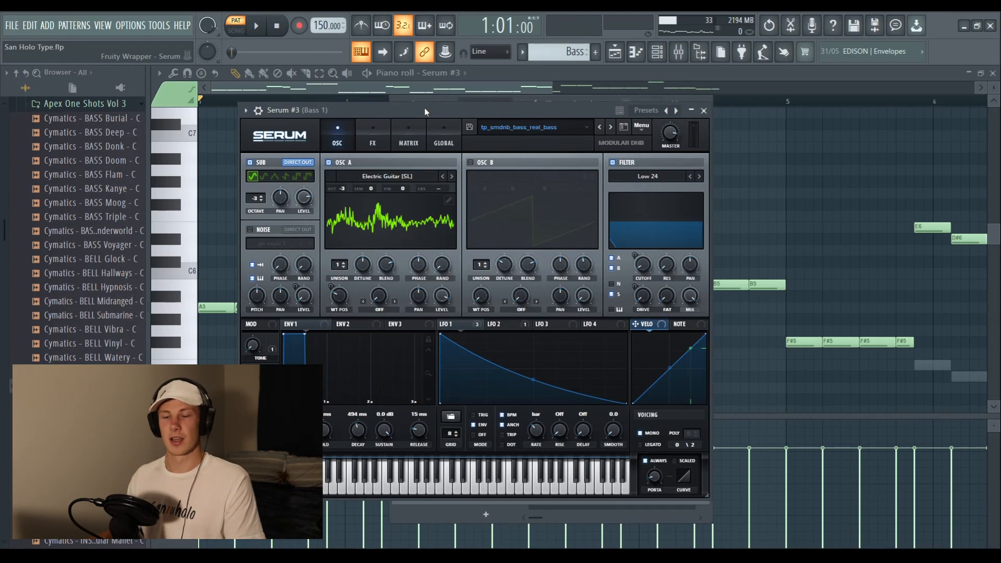
{"action": "key", "text": "space"}
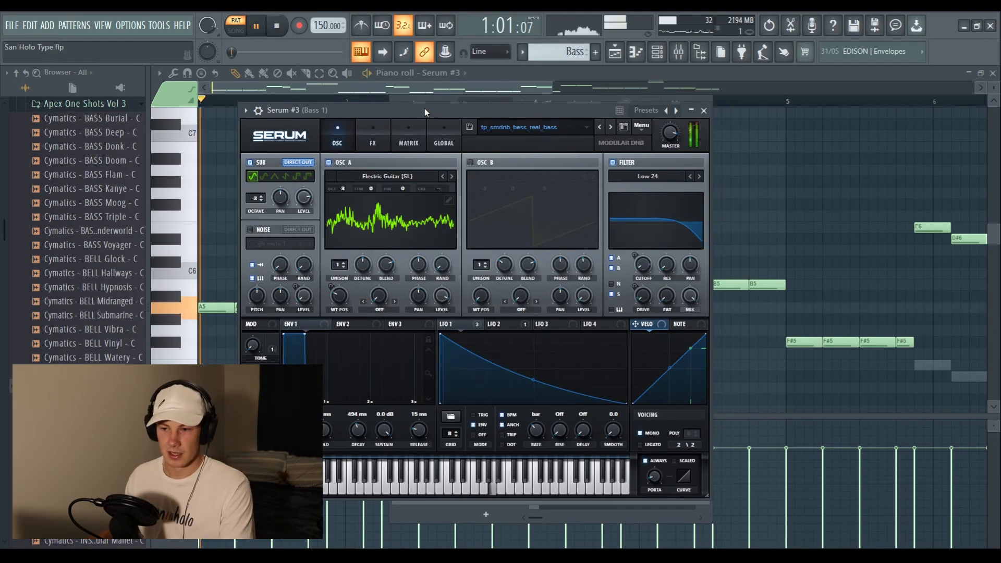
{"action": "left_click", "coordinate": [368, 92]}
{"action": "scroll", "coordinate": [589, 133], "scroll_direction": "down", "scroll_amount": 2}
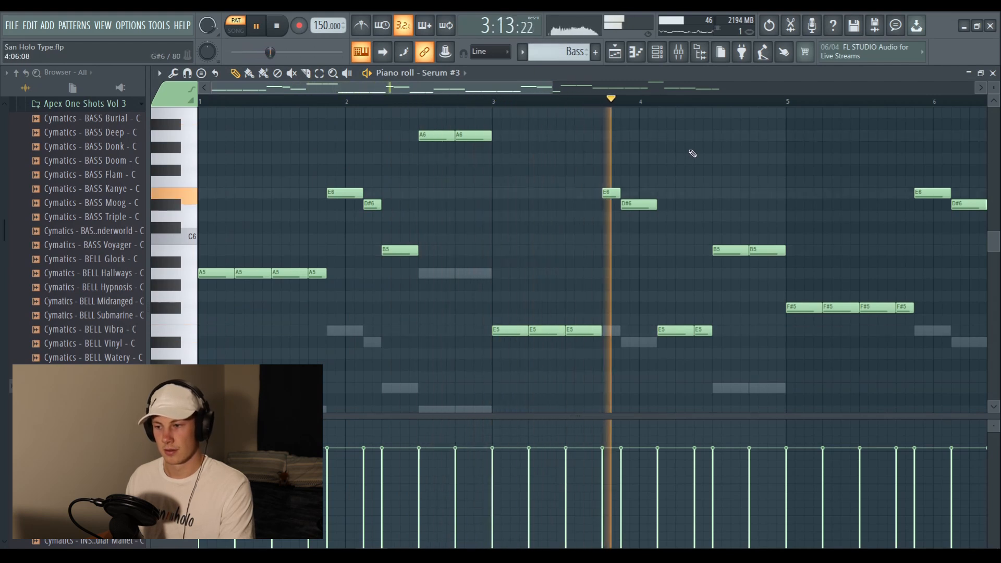
{"action": "key", "text": "space"}
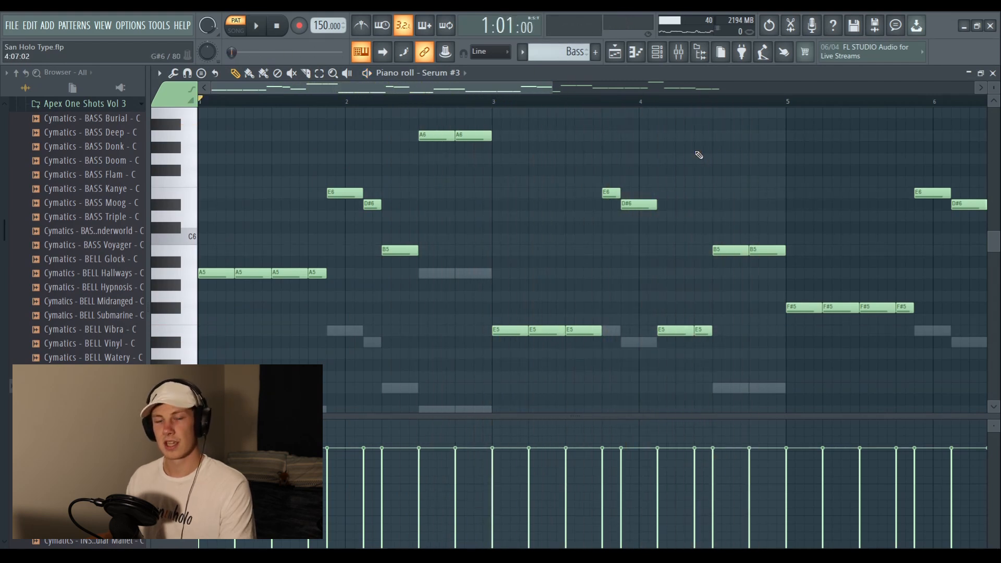
Show the bass layer channels and open the Bass folder of the Instruments pack containing the Ibanez and Temptated presets
{"action": "left_click", "coordinate": [657, 59]}
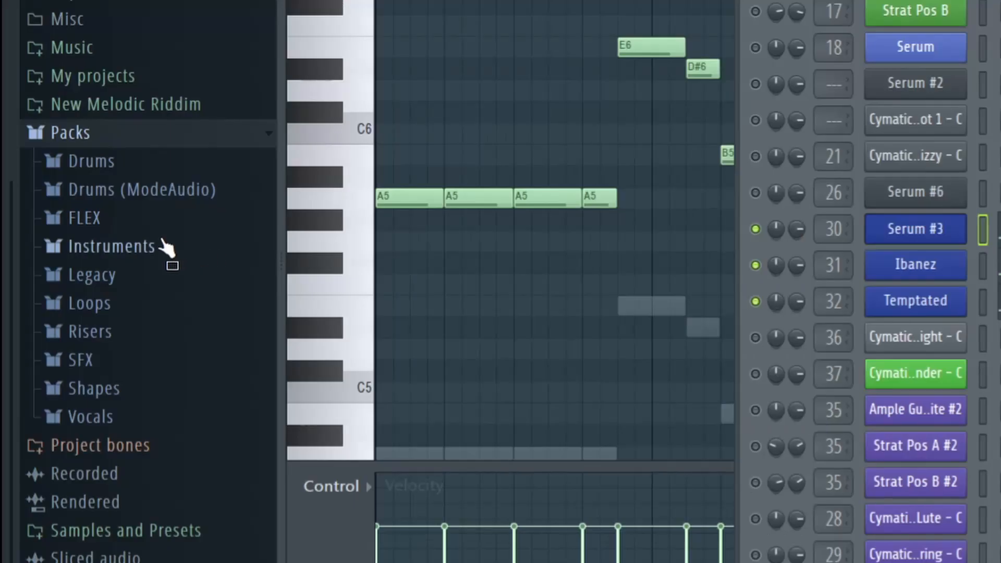
{"action": "left_click", "coordinate": [72, 304]}
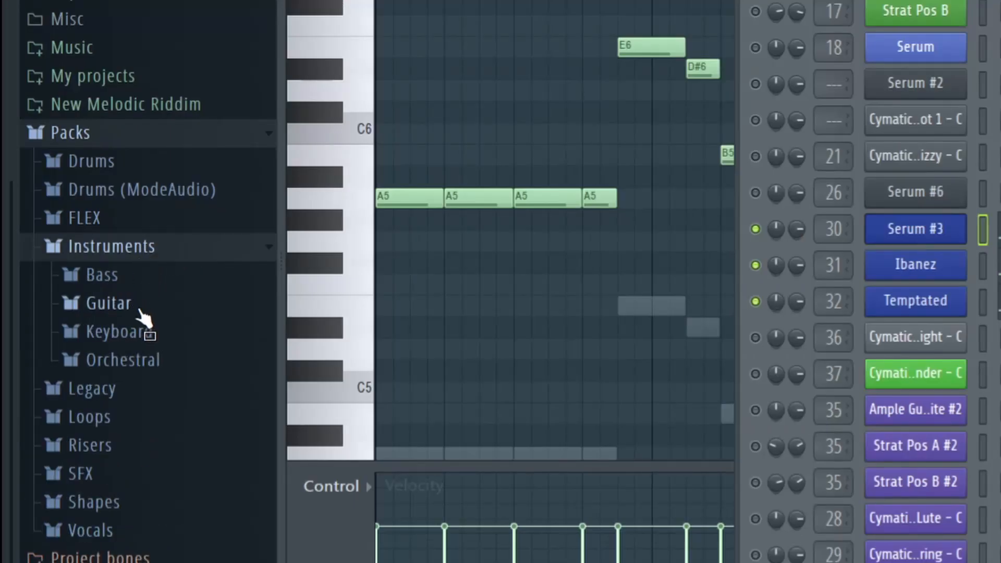
{"action": "left_click", "coordinate": [135, 281]}
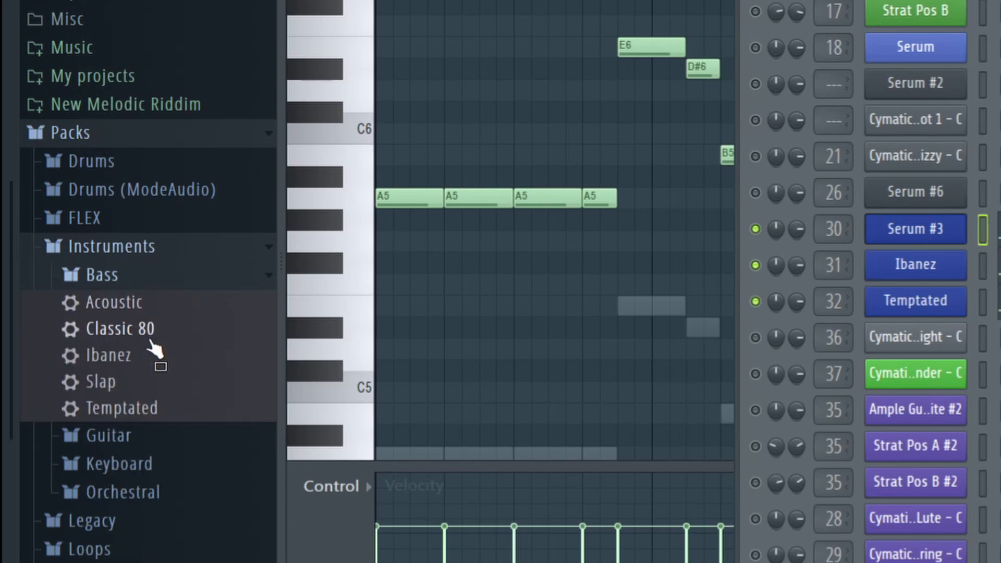
{"action": "left_click_drag", "start_coordinate": [152, 349], "coordinate": [782, 108]}
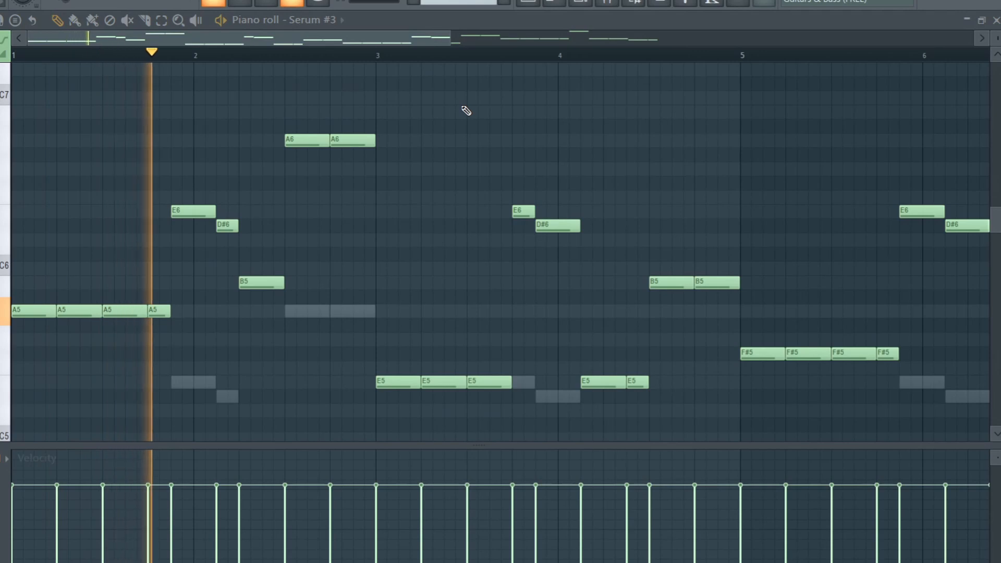
Play the Bass pattern up to about bar 8 and examine its notes and the octave-lower ghost notes
{"action": "scroll", "coordinate": [468, 109], "scroll_direction": "down", "scroll_amount": 1}
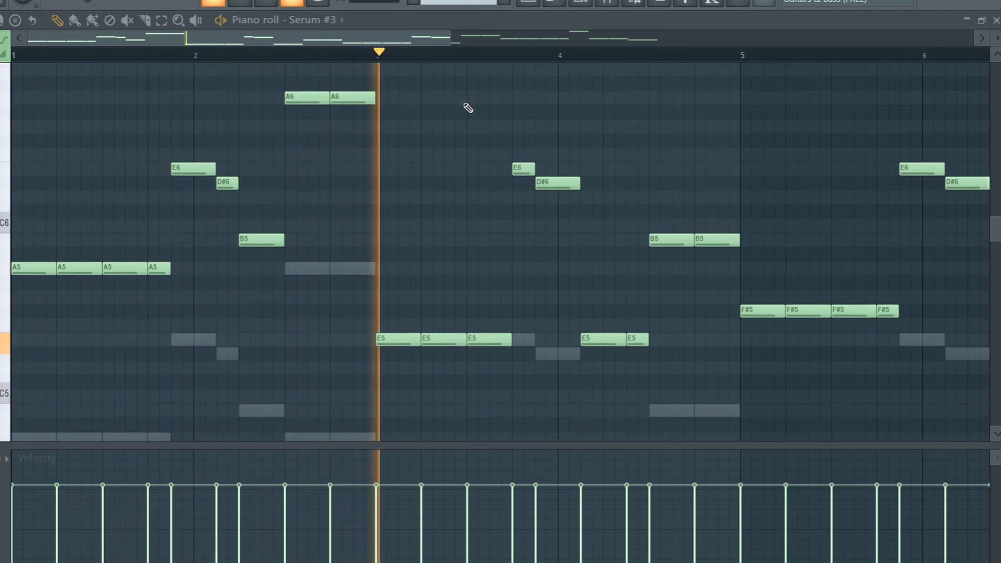
{"action": "scroll", "coordinate": [482, 53], "scroll_direction": "down", "scroll_amount": 3}
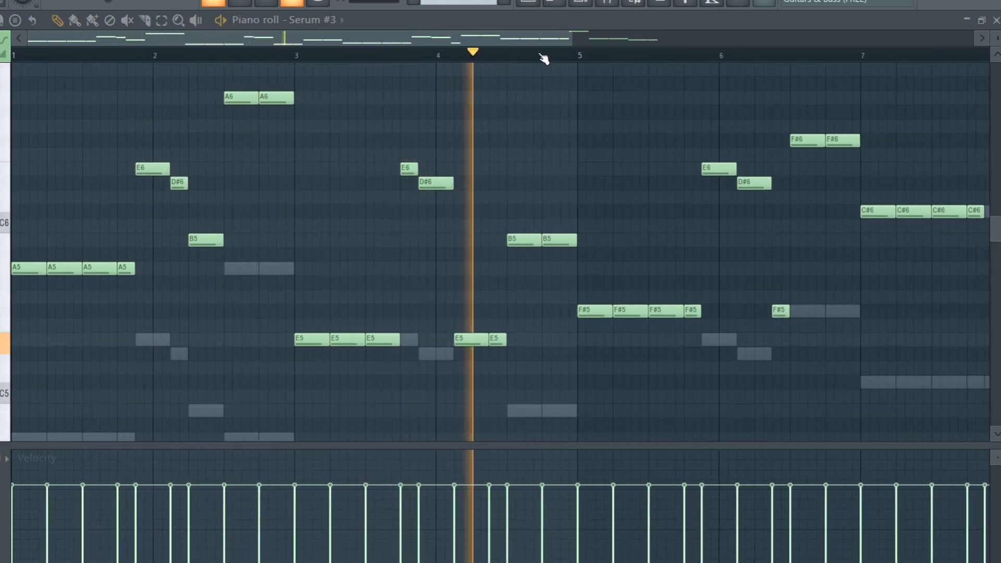
{"action": "scroll", "coordinate": [597, 56], "scroll_direction": "down", "scroll_amount": 2}
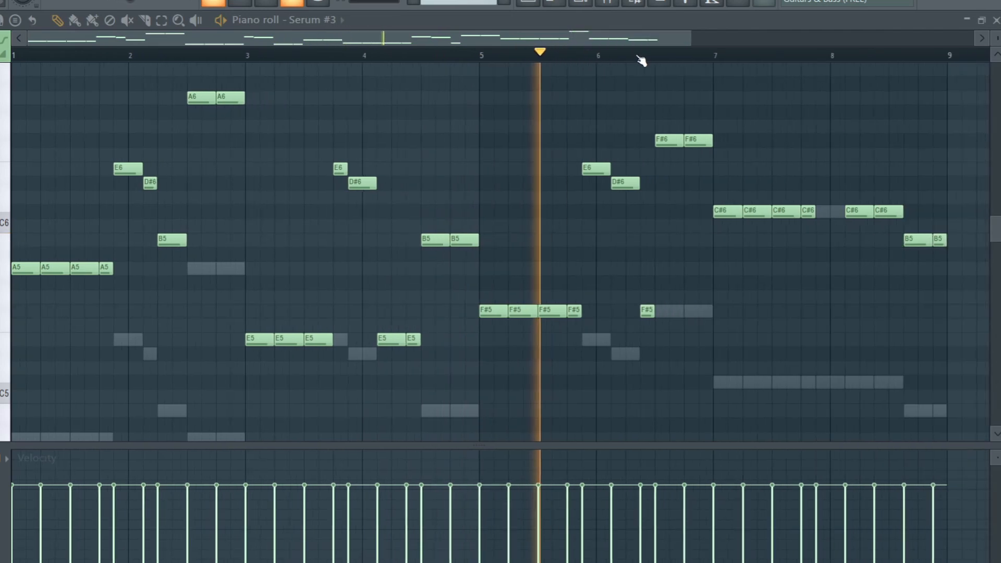
{"action": "scroll", "coordinate": [641, 60], "scroll_direction": "down", "scroll_amount": 1}
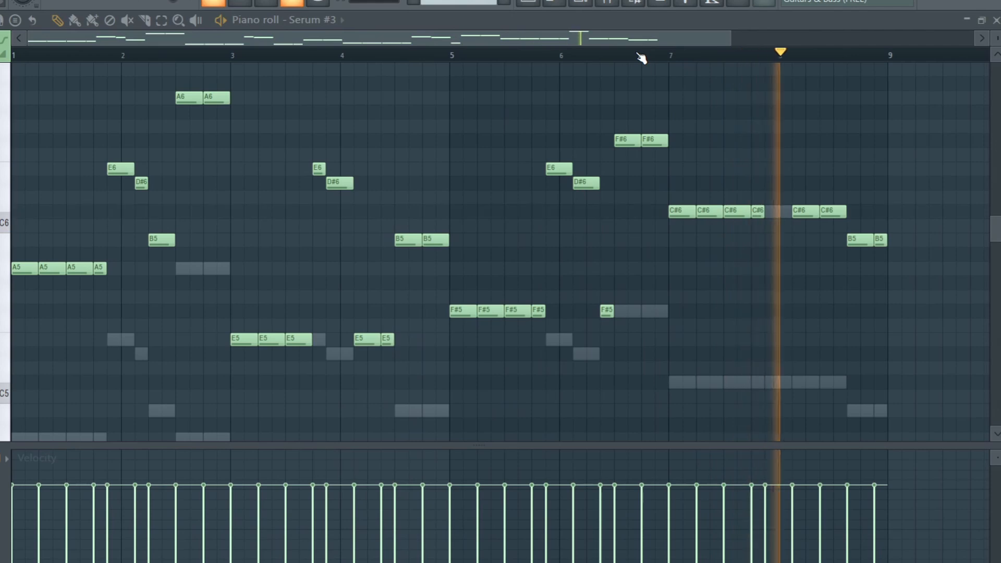
{"action": "scroll", "coordinate": [704, 104], "scroll_direction": "up", "scroll_amount": 2}
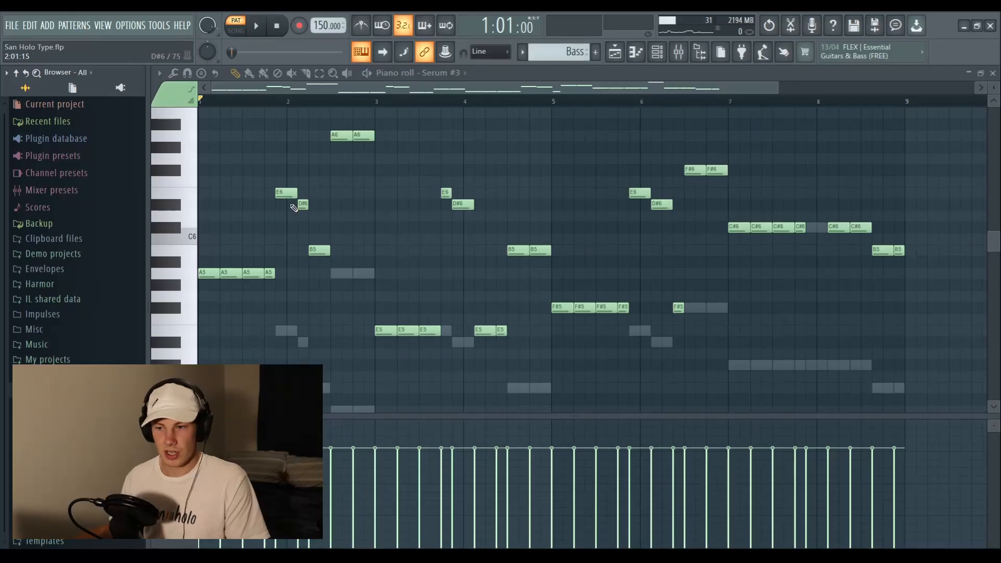
{"action": "scroll", "coordinate": [239, 104], "scroll_direction": "up", "scroll_amount": 3}
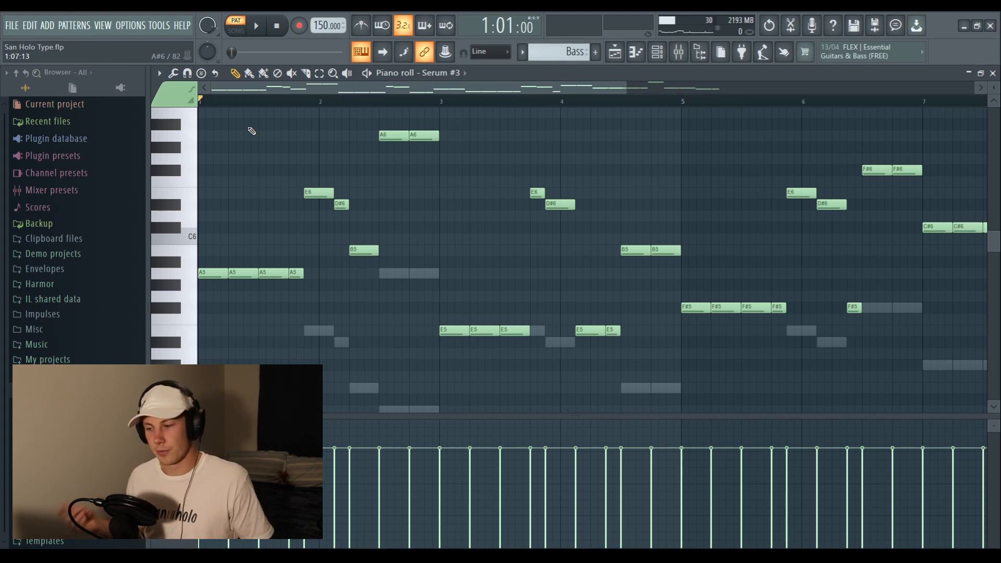
{"action": "scroll", "coordinate": [563, 197], "scroll_direction": "down", "scroll_amount": 3}
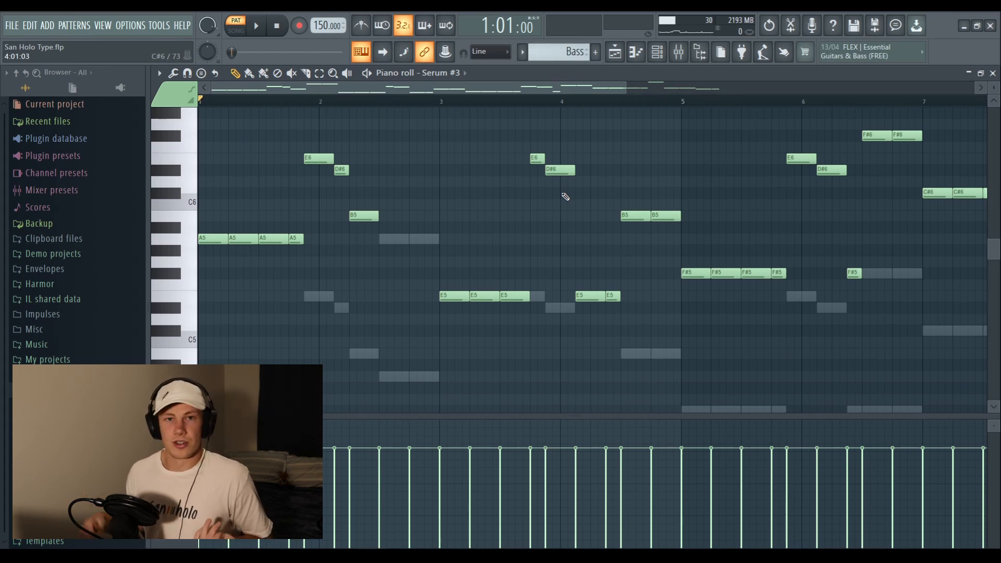
Review the Bass notes in the piano roll, then solo the Bass 1 mixer track and inspect its kHs Distortion
{"action": "scroll", "coordinate": [536, 166], "scroll_direction": "up", "scroll_amount": 6}
{"action": "scroll", "coordinate": [506, 134], "scroll_direction": "down", "scroll_amount": 1, "text": "ctrl"}
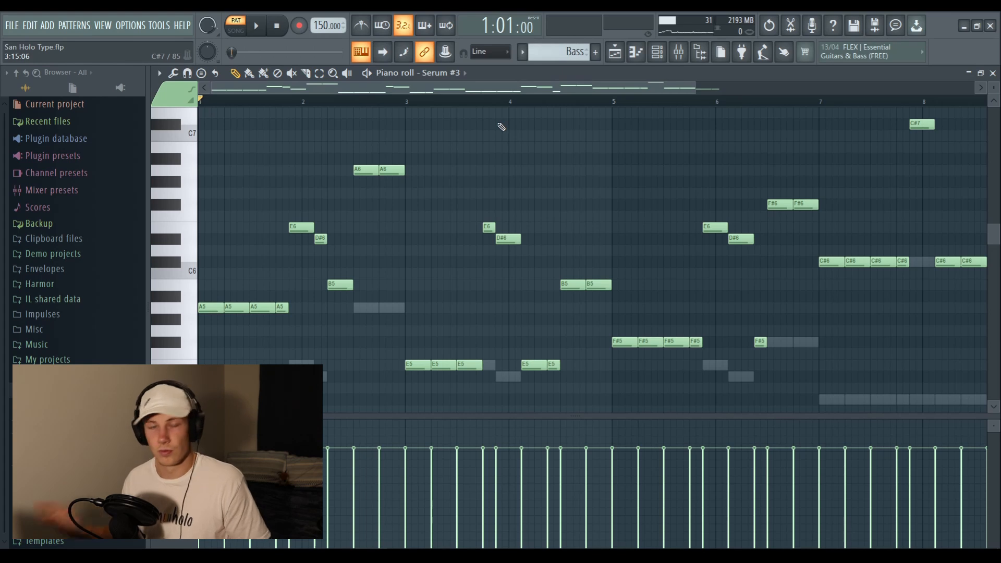
{"action": "key", "text": "F9"}
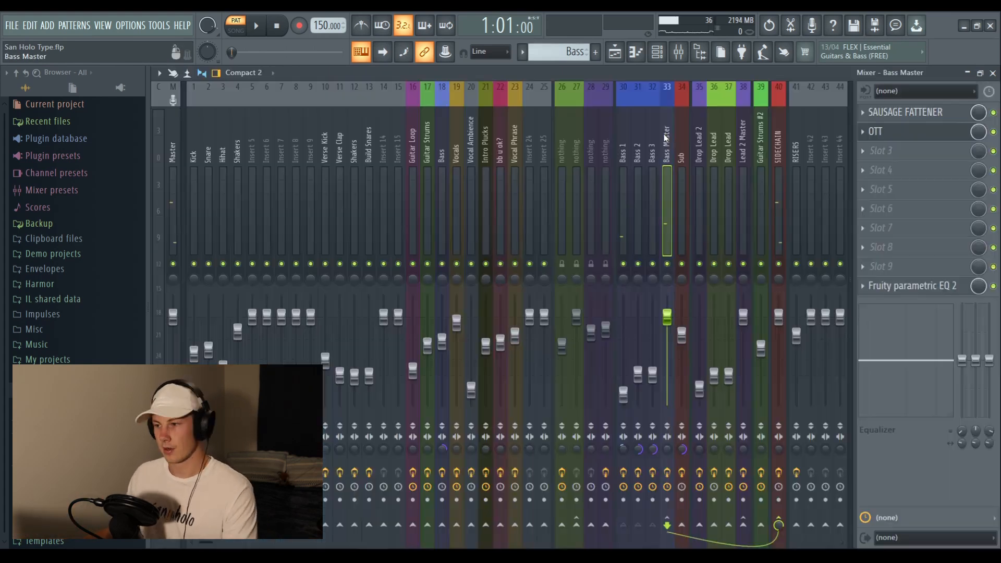
{"action": "left_click", "coordinate": [622, 132]}
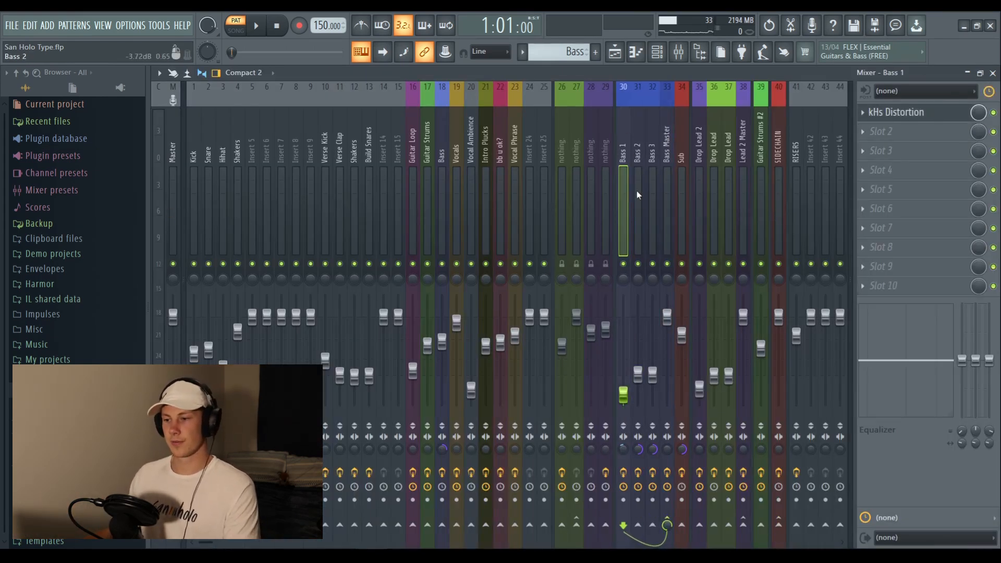
{"action": "right_click", "coordinate": [625, 269]}
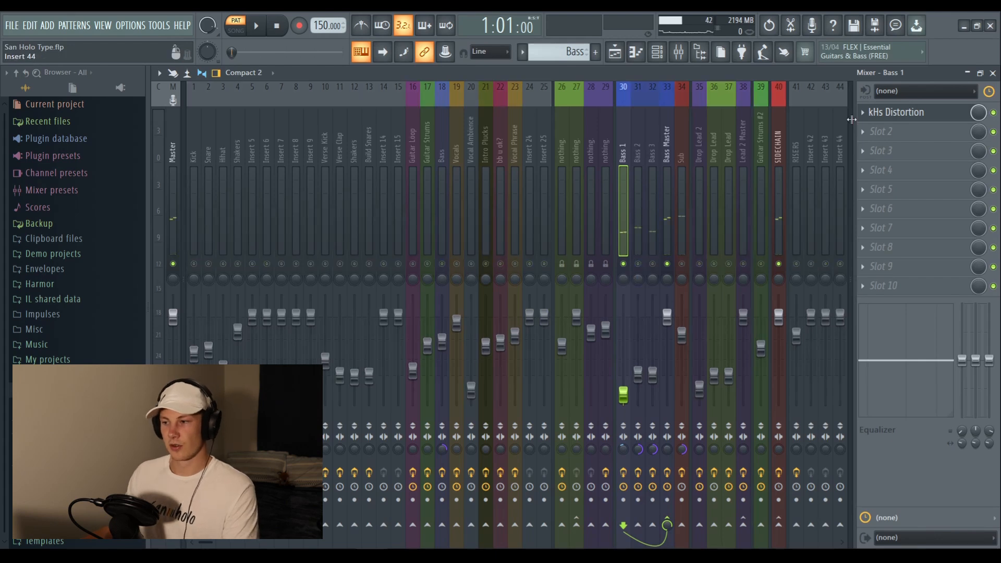
{"action": "left_click", "coordinate": [886, 112]}
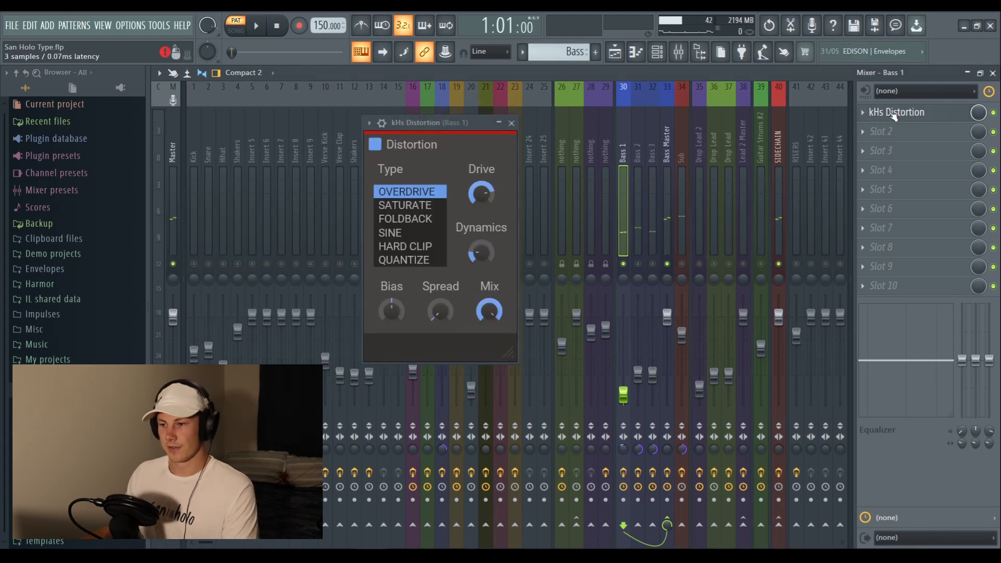
Solo the Bass 2 mixer track and play the Bass pattern through it
{"action": "left_click", "coordinate": [511, 123]}
{"action": "right_click", "coordinate": [638, 263]}
{"action": "left_click", "coordinate": [637, 151]}
{"action": "key", "text": "space"}
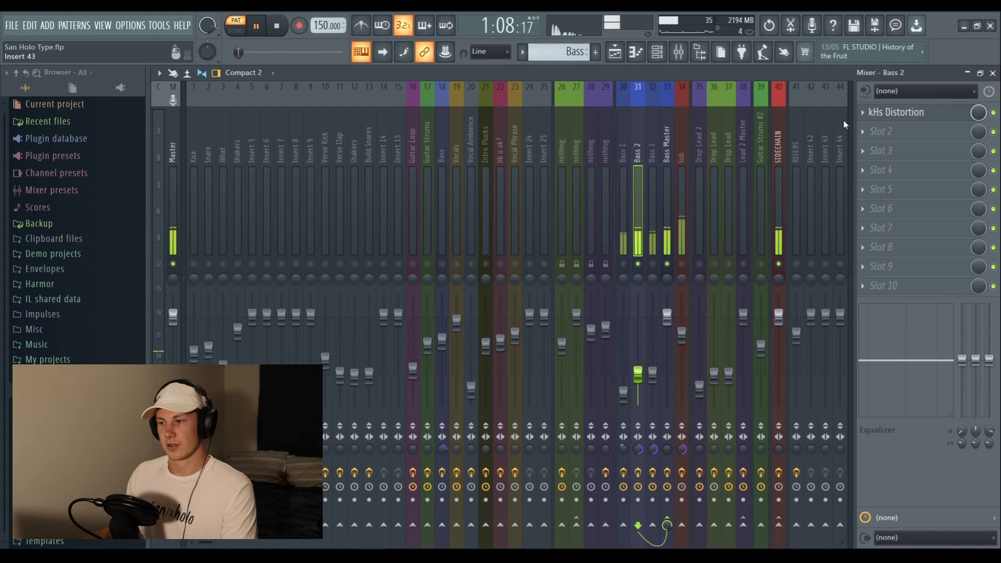
{"action": "key", "text": "space"}
Solo the Bass Master mixer track and inspect its Sausage Fattener and OTT effects
{"action": "right_click", "coordinate": [667, 264]}
{"action": "left_click", "coordinate": [889, 112]}
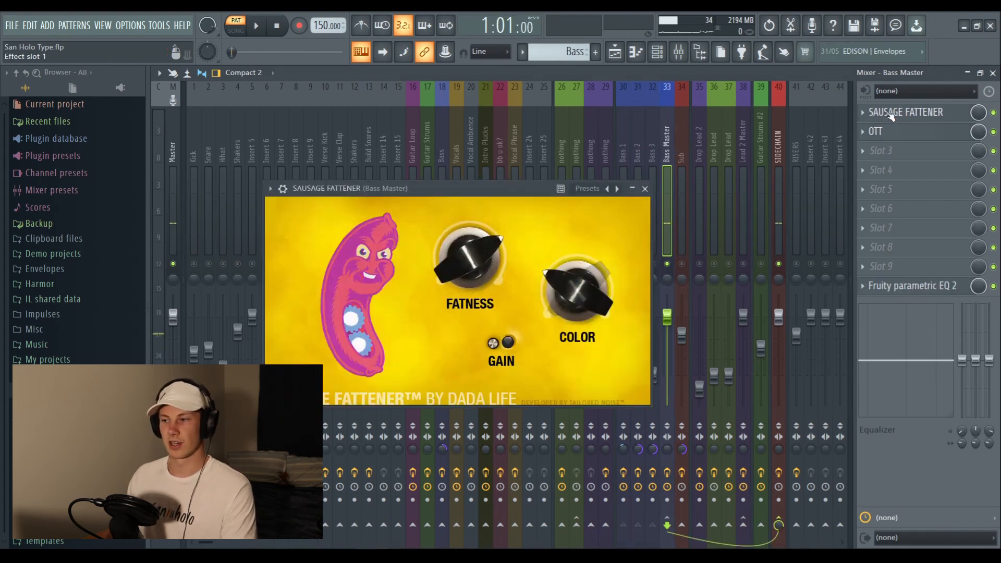
{"action": "left_click", "coordinate": [890, 131]}
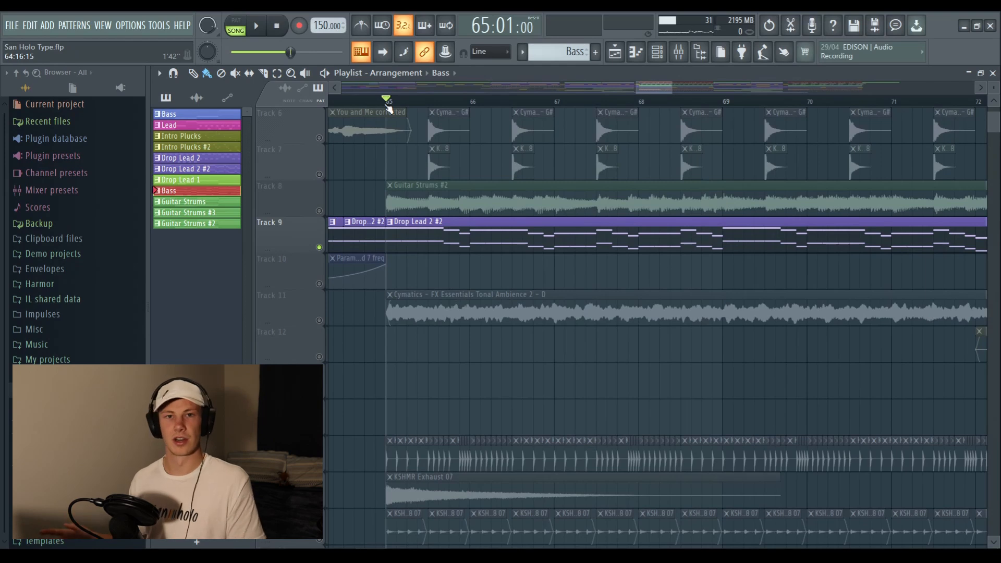
Examine the Drop Lead 2 #2 pattern's notes and play the soloed Drop Lead 2 mixer track from bar 65
{"action": "double_click", "coordinate": [625, 236]}
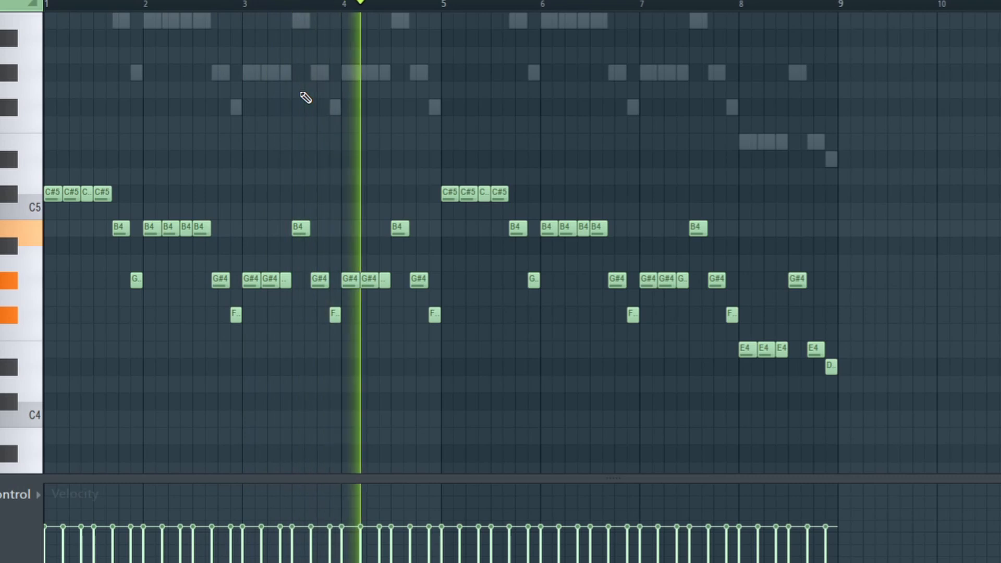
{"action": "scroll", "coordinate": [463, 7], "scroll_direction": "up", "scroll_amount": 1}
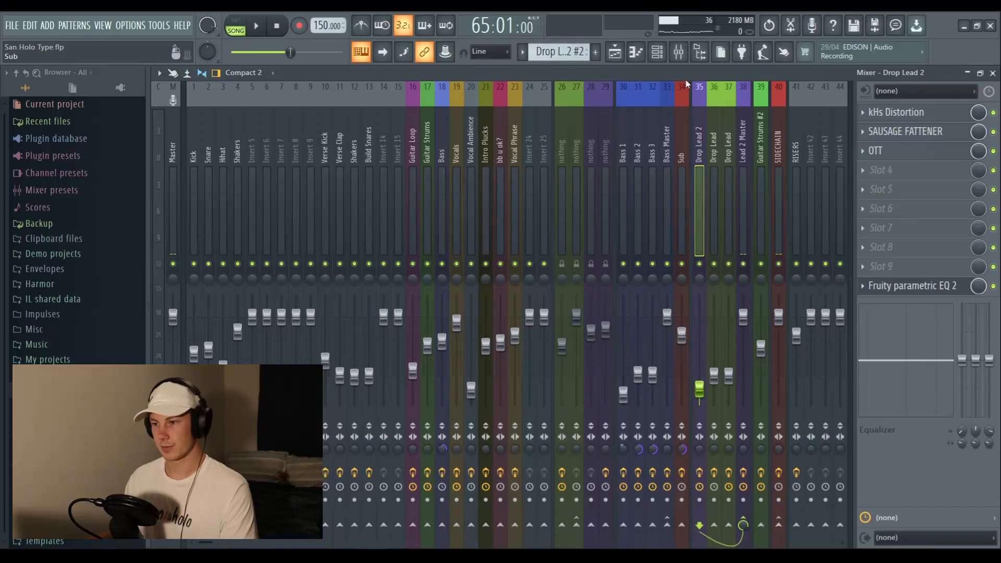
{"action": "left_click", "coordinate": [700, 263], "text": "ctrl"}
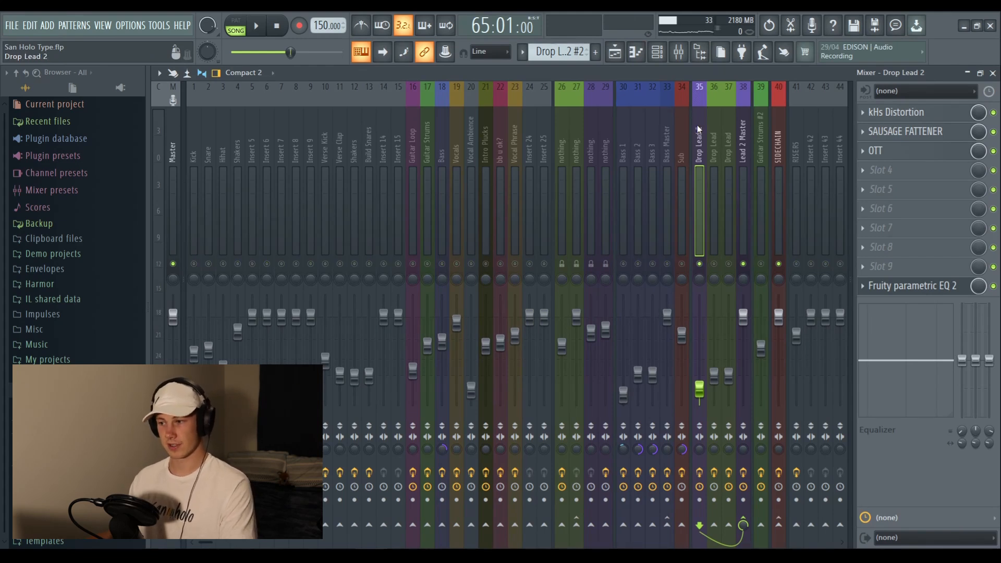
{"action": "key", "text": "space"}
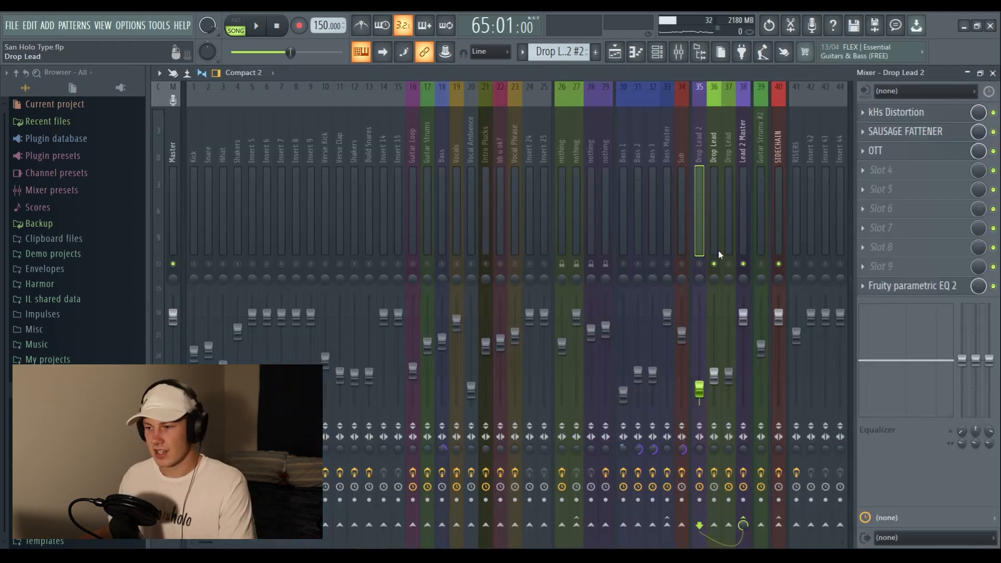
Check the channel routed to the Drop Lead track on insert 36 and play that track soloed from bar 65
{"action": "left_click", "coordinate": [727, 152]}
{"action": "left_click", "coordinate": [714, 153]}
{"action": "key", "text": "F6"}
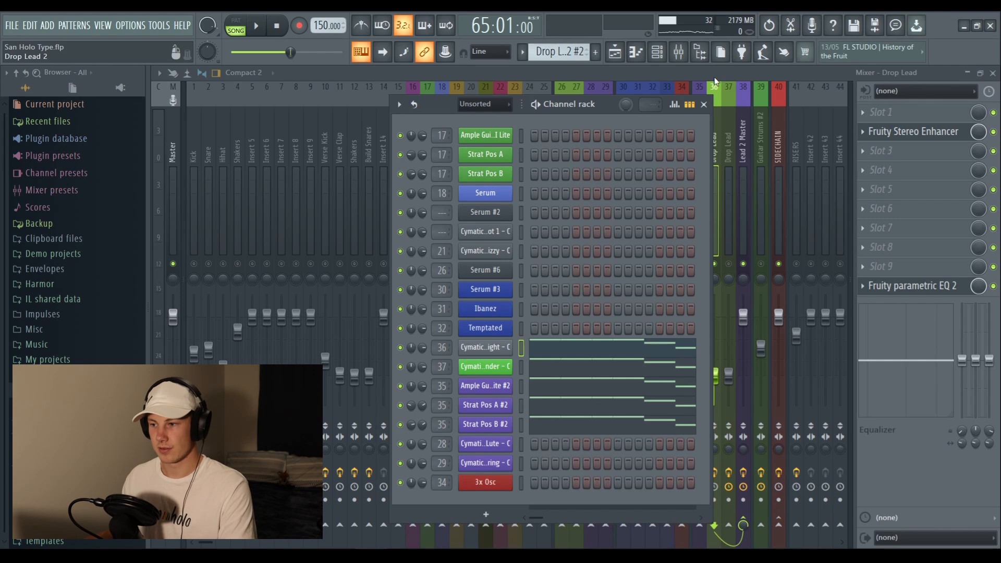
{"action": "left_click", "coordinate": [704, 104]}
{"action": "key", "text": "space"}
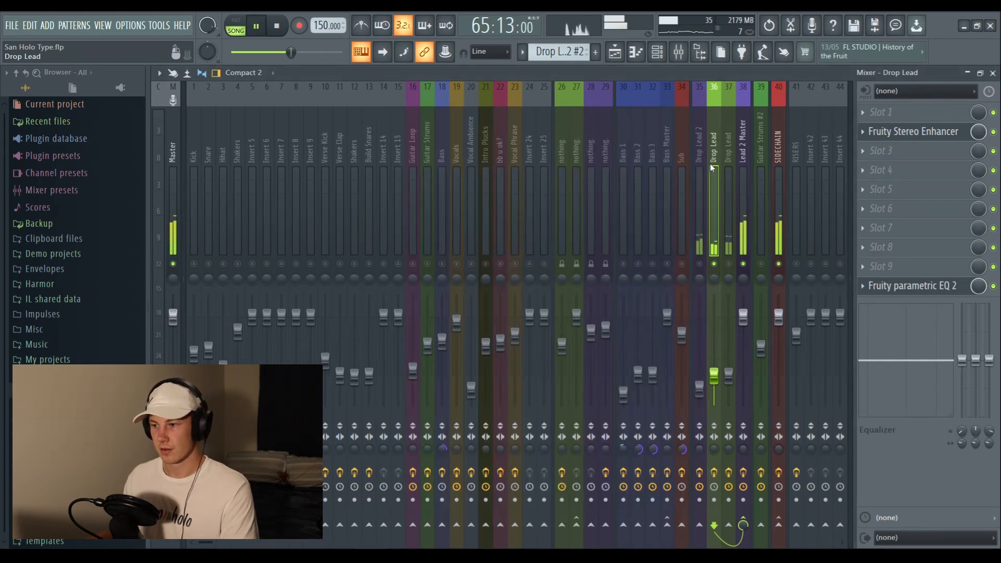
Check the channel routed to the Drop Lead track on insert 37 and play that track soloed from bar 65
{"action": "left_click", "coordinate": [661, 54]}
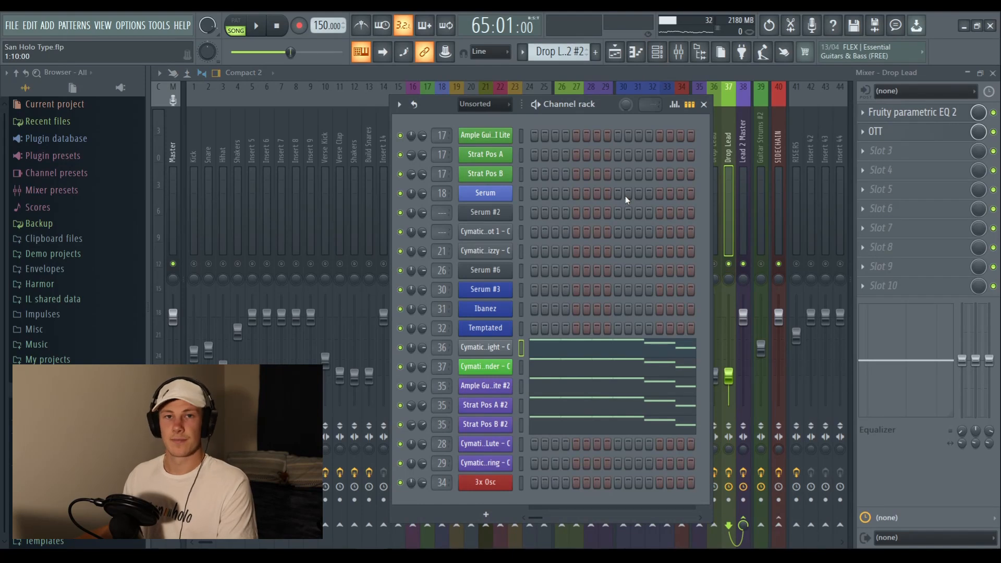
{"action": "key", "text": "space"}
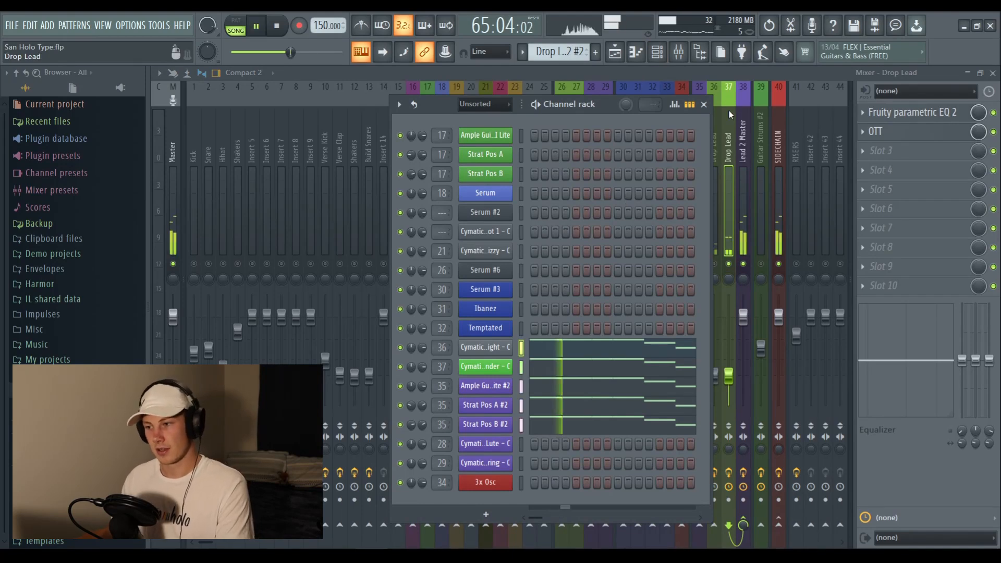
{"action": "left_click", "coordinate": [729, 112]}
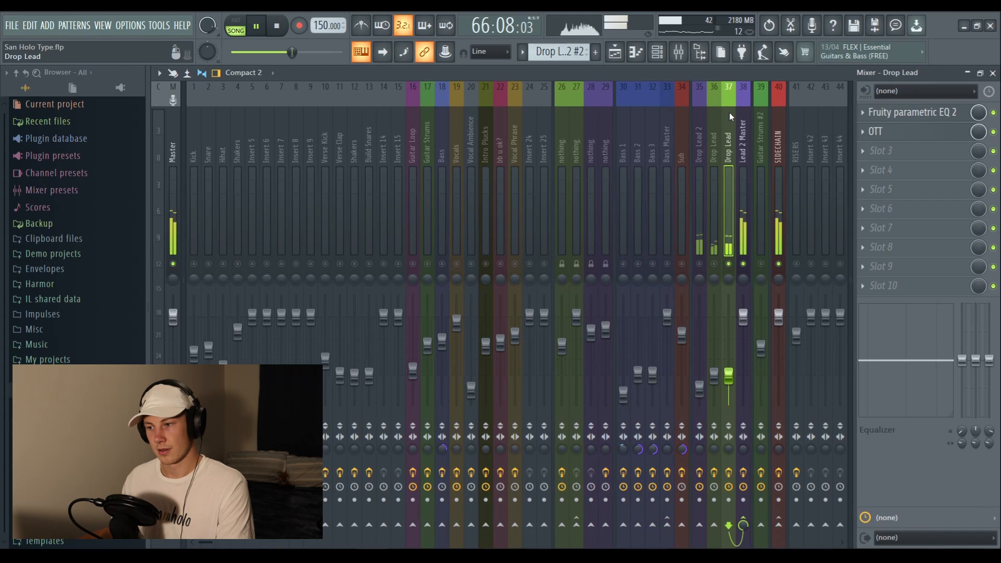
{"action": "left_click", "coordinate": [277, 26]}
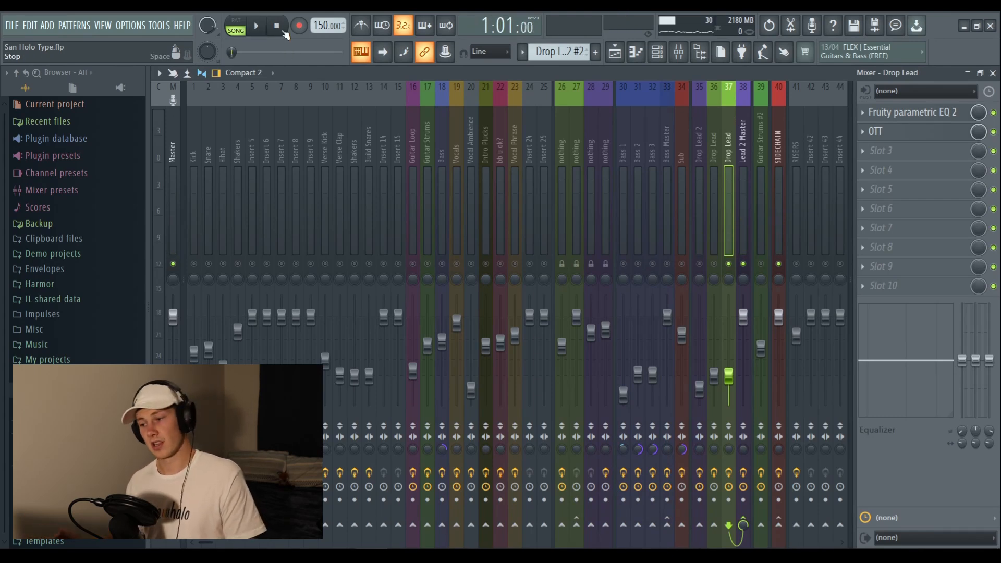
Show the Lead 2 Master effect chain and inspect the chorus in its SerumFX
{"action": "left_click", "coordinate": [755, 139]}
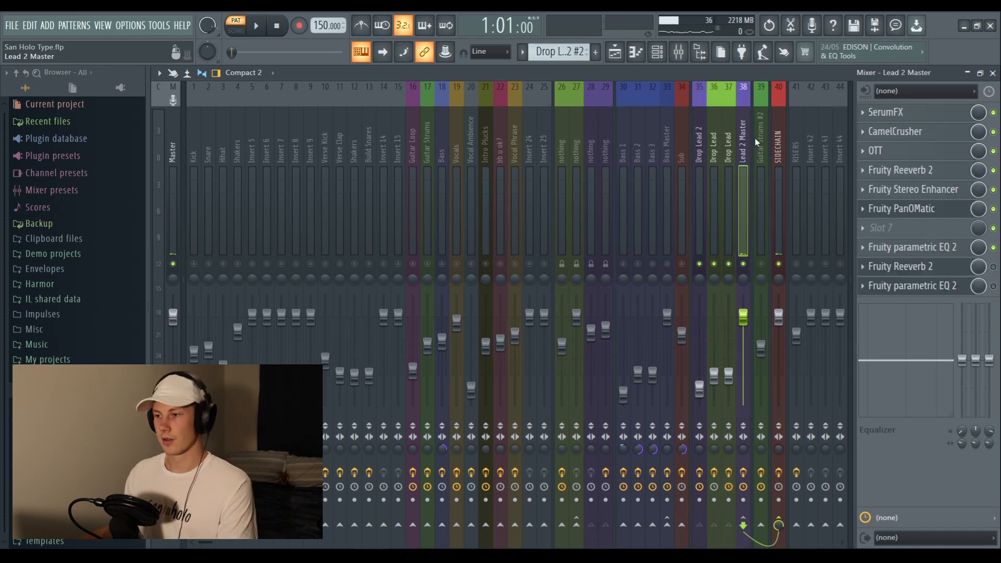
{"action": "left_click", "coordinate": [922, 113]}
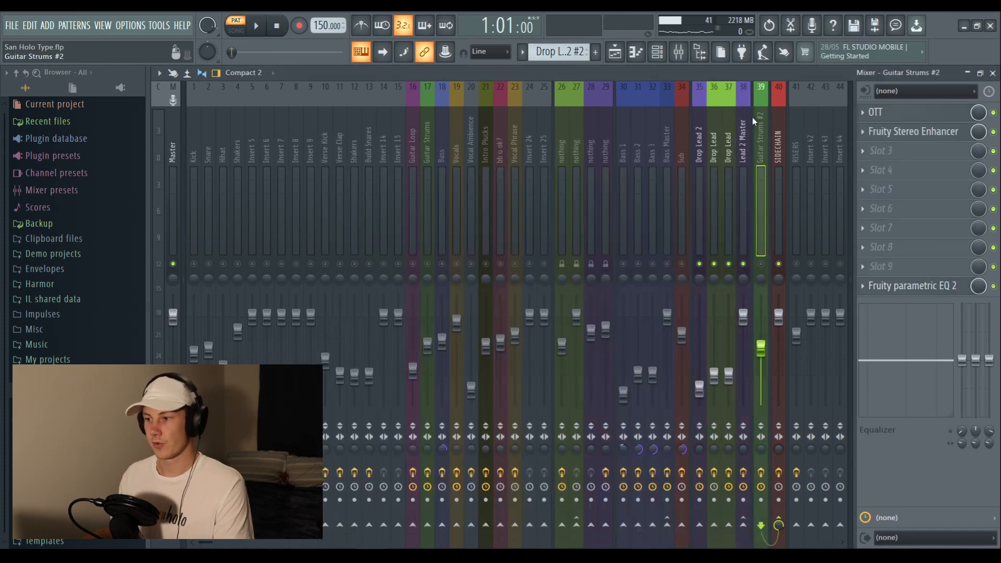
{"action": "left_click", "coordinate": [748, 117]}
{"action": "left_click", "coordinate": [917, 118]}
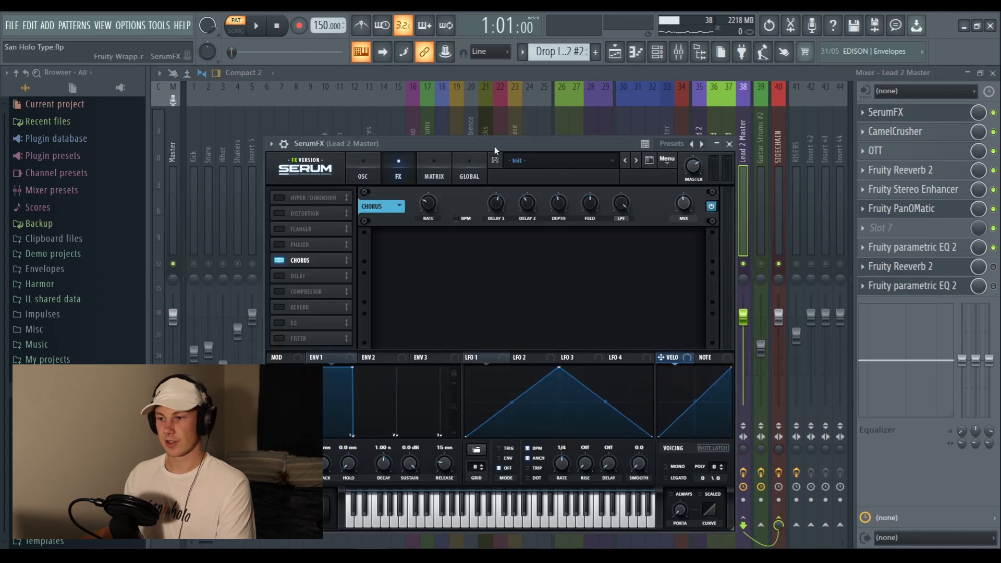
{"action": "left_click", "coordinate": [718, 116]}
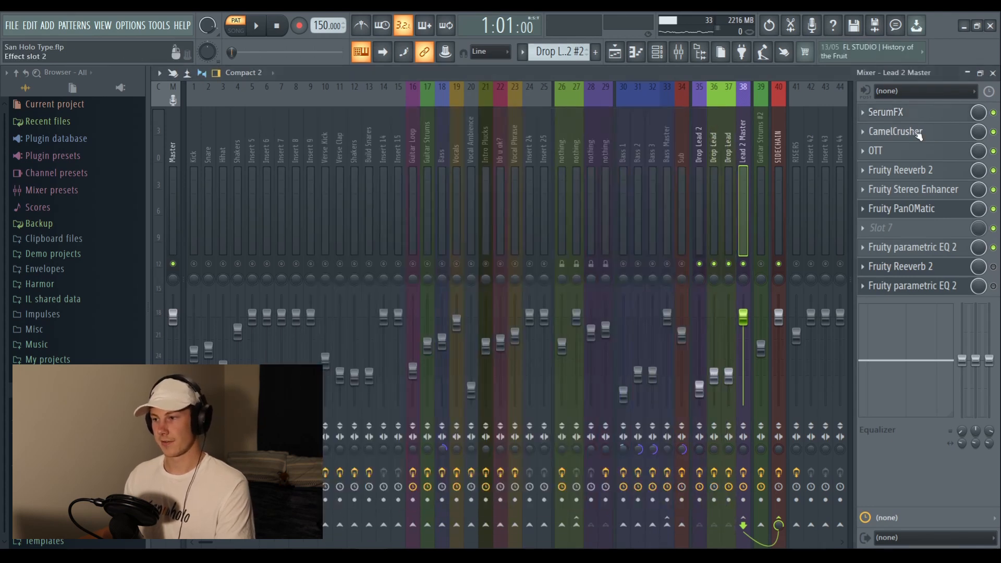
Inspect the CamelCrusher and Fruity Reeverb 2 settings on Lead 2 Master
{"action": "left_click", "coordinate": [894, 132]}
{"action": "left_click", "coordinate": [402, 144]}
{"action": "left_click", "coordinate": [866, 170]}
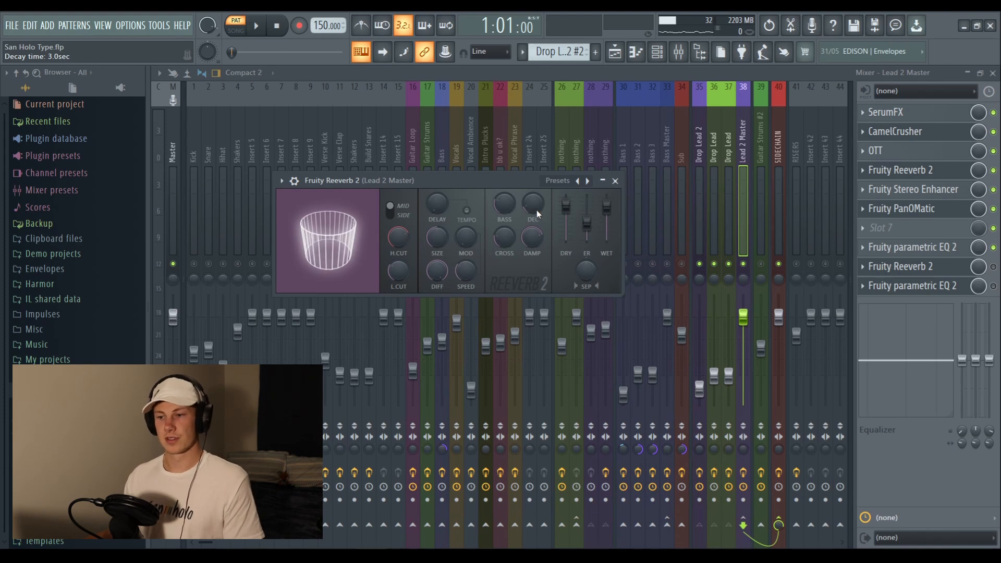
{"action": "left_click", "coordinate": [902, 169]}
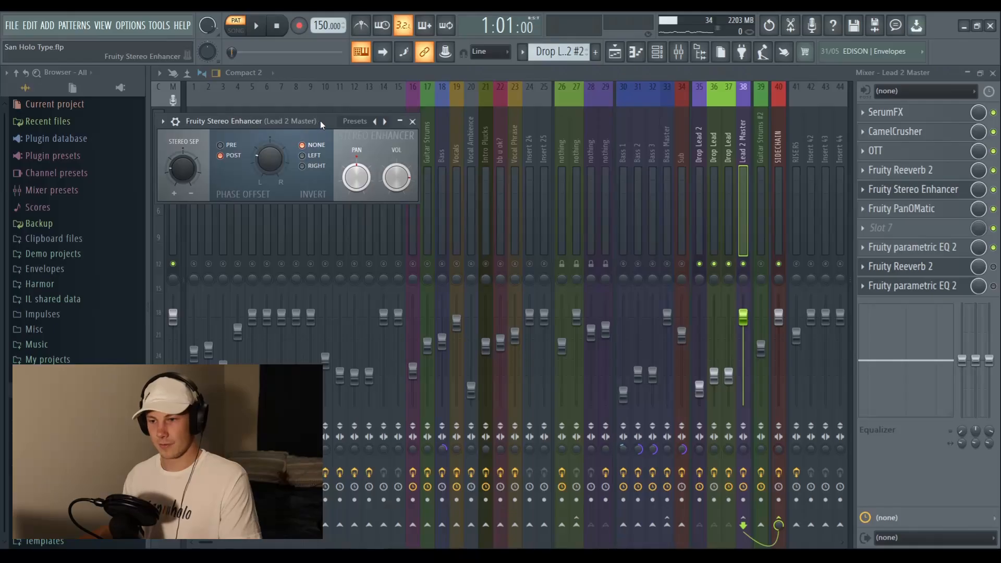
Inspect the Fruity Stereo Enhancer and Fruity PanOMatic settings on Lead 2 Master
{"action": "left_click_drag", "start_coordinate": [320, 121], "coordinate": [383, 114]}
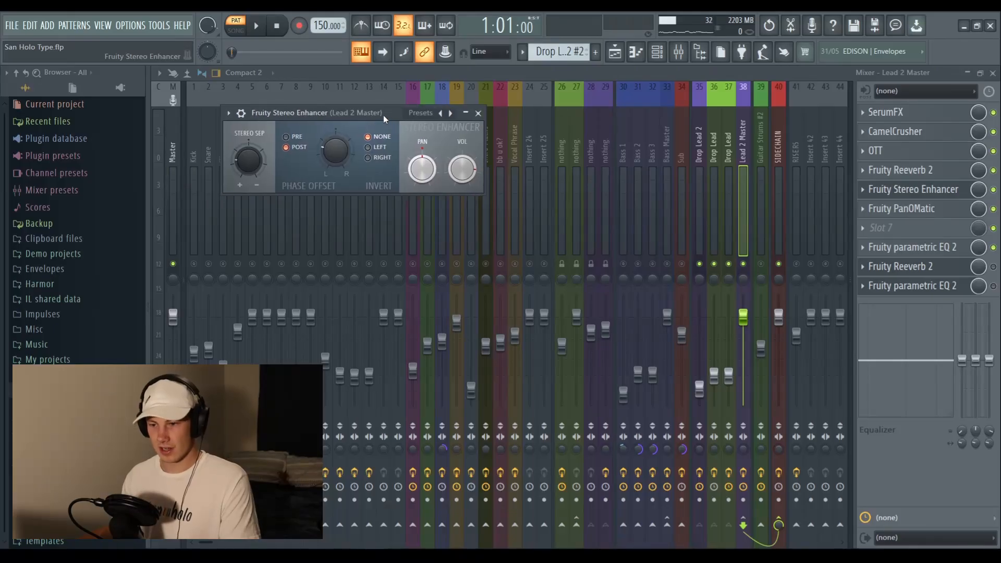
{"action": "left_click", "coordinate": [478, 113]}
{"action": "left_click", "coordinate": [913, 208]}
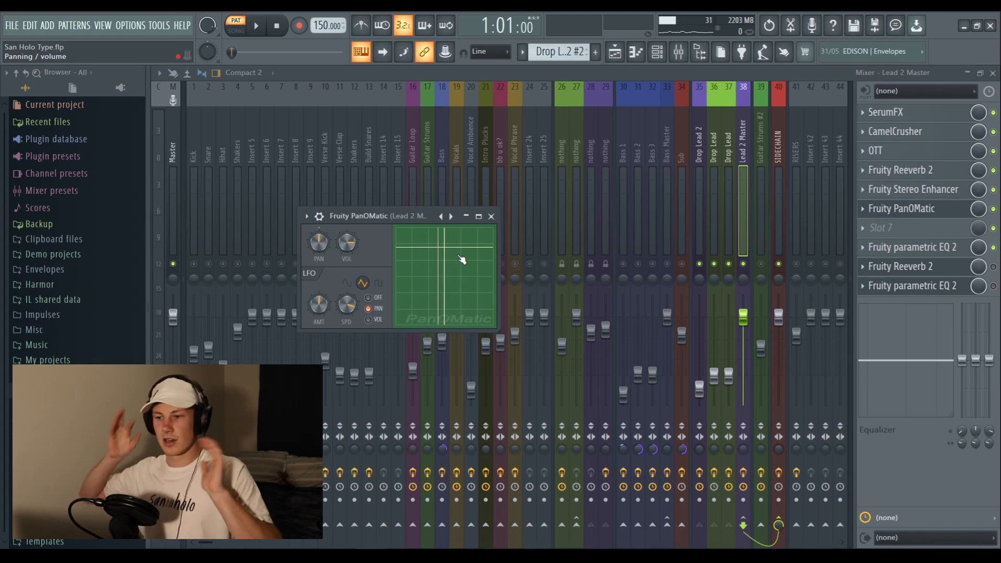
Play the soloed Guitar Strums #2 clip on Track 8 from bar 65
{"action": "left_click", "coordinate": [362, 105]}
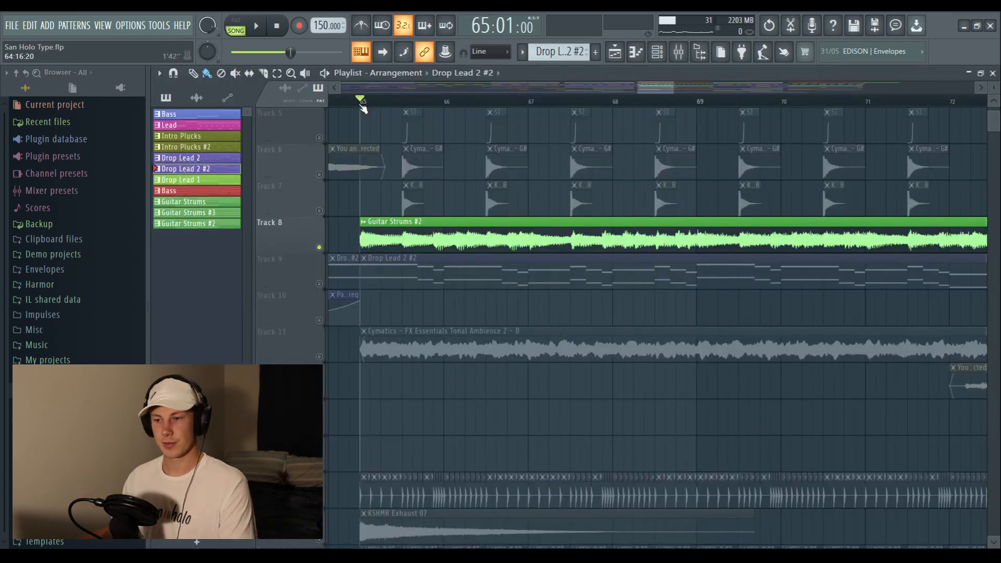
{"action": "scroll", "coordinate": [423, 103], "scroll_direction": "down", "scroll_amount": 3}
{"action": "left_click_drag", "start_coordinate": [647, 89], "coordinate": [647, 88]}
{"action": "key", "text": "space"}
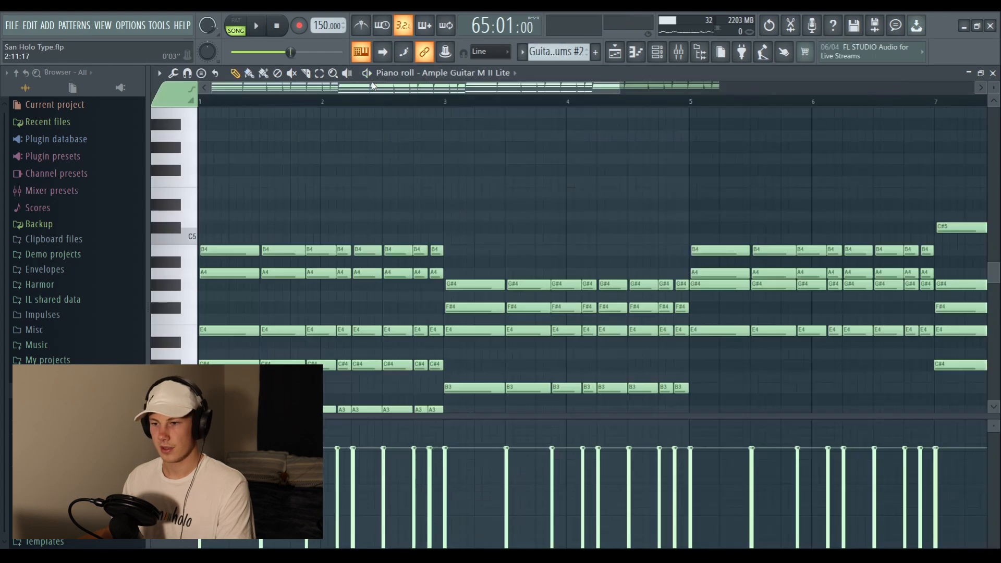
Examine the Guitar Strums #2 chord notes of Ample Guitar M II Lite across all eight bars in the piano roll
{"action": "scroll", "coordinate": [371, 91], "scroll_direction": "down", "scroll_amount": 1}
{"action": "scroll", "coordinate": [360, 112], "scroll_direction": "down", "scroll_amount": 2}
{"action": "scroll", "coordinate": [329, 122], "scroll_direction": "down", "scroll_amount": 2}
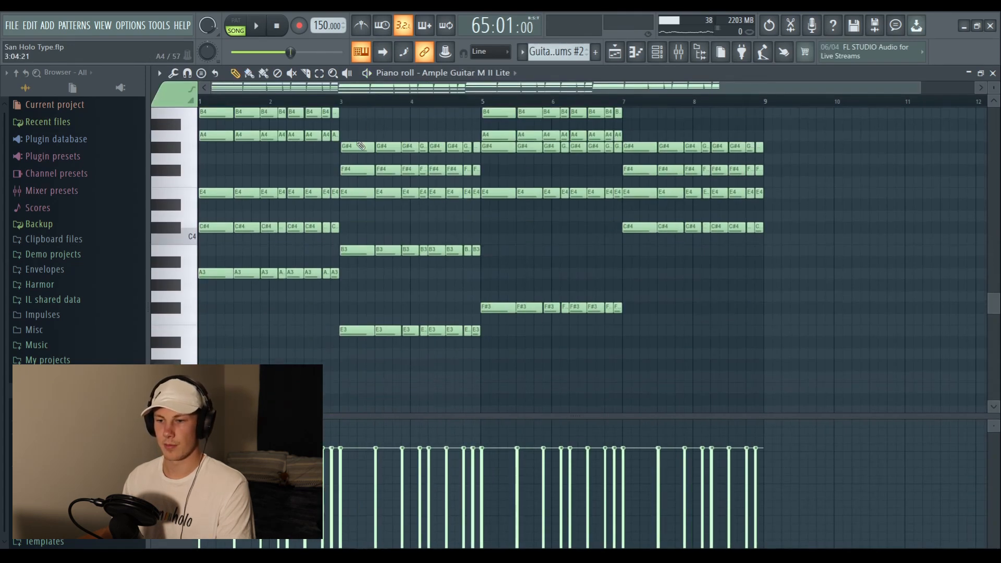
{"action": "scroll", "coordinate": [358, 143], "scroll_direction": "up", "scroll_amount": 1}
{"action": "scroll", "coordinate": [333, 130], "scroll_direction": "down", "scroll_amount": 1}
{"action": "scroll", "coordinate": [209, 99], "scroll_direction": "up", "scroll_amount": 3}
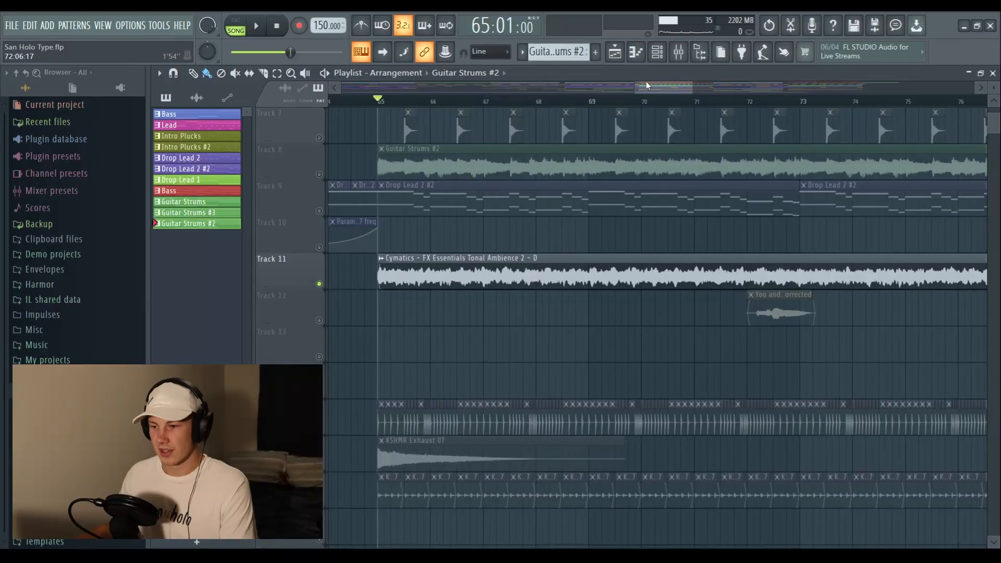
Play the soloed Cymatics Tonal Ambience 2 clip on Track 11 from bar 65
{"action": "scroll", "coordinate": [375, 110], "scroll_direction": "up", "scroll_amount": 2}
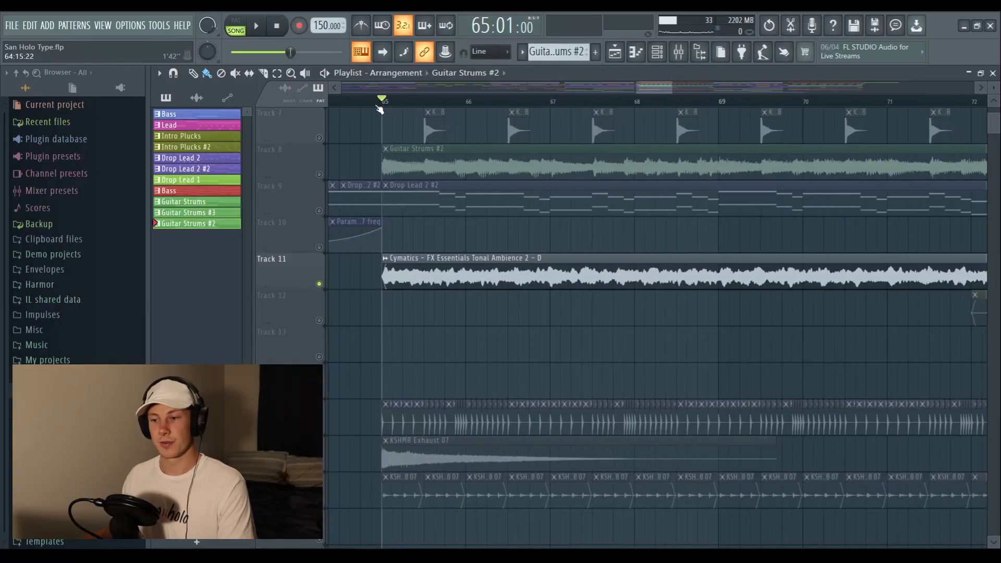
{"action": "key", "text": "space"}
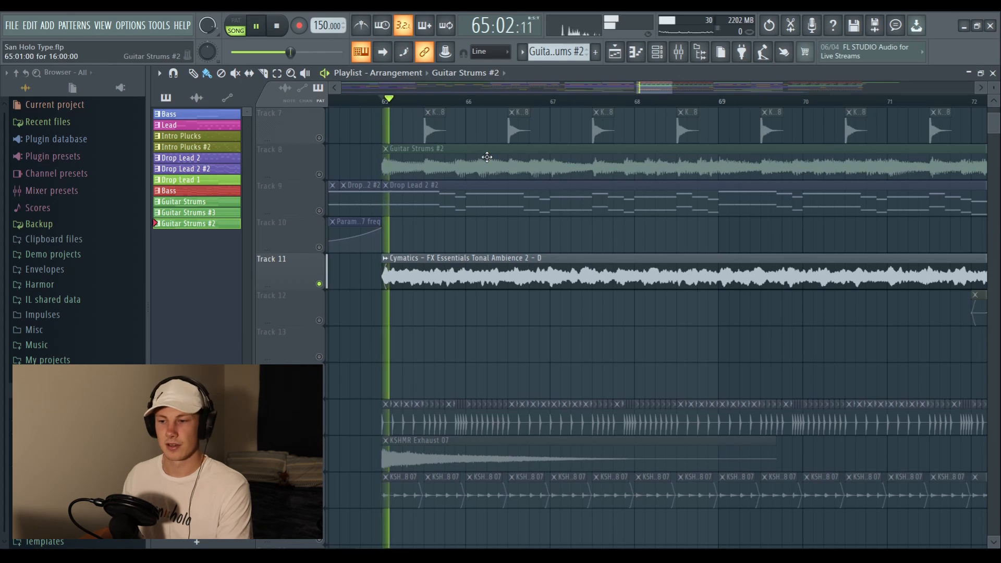
{"action": "key", "text": "space"}
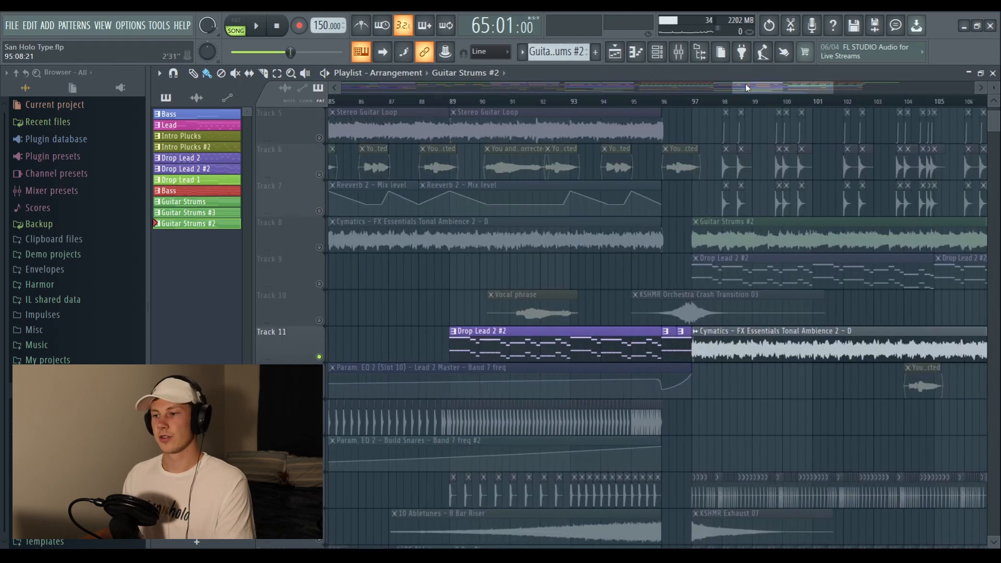
Go to the second build-up and drop in the playlist and unmute all tracks
{"action": "left_click_drag", "start_coordinate": [746, 87], "coordinate": [740, 88]}
{"action": "scroll", "coordinate": [440, 111], "scroll_direction": "down", "scroll_amount": 2}
{"action": "right_click", "coordinate": [319, 139]}
{"action": "right_click", "coordinate": [319, 139]}
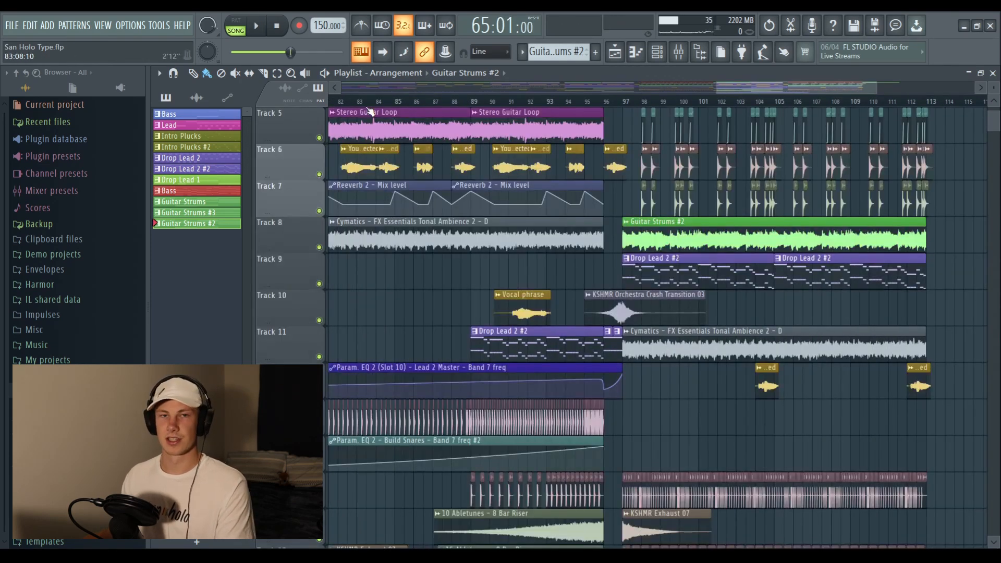
Set the playback position to bar 97 and play the second drop with all tracks active
{"action": "left_click", "coordinate": [369, 99]}
{"action": "left_click", "coordinate": [549, 103]}
{"action": "left_click_drag", "start_coordinate": [744, 85], "coordinate": [784, 86]}
{"action": "scroll", "coordinate": [545, 107], "scroll_direction": "up", "scroll_amount": 3}
{"action": "left_click", "coordinate": [544, 105]}
{"action": "left_click", "coordinate": [563, 103]}
{"action": "scroll", "coordinate": [469, 108], "scroll_direction": "up", "scroll_amount": 6}
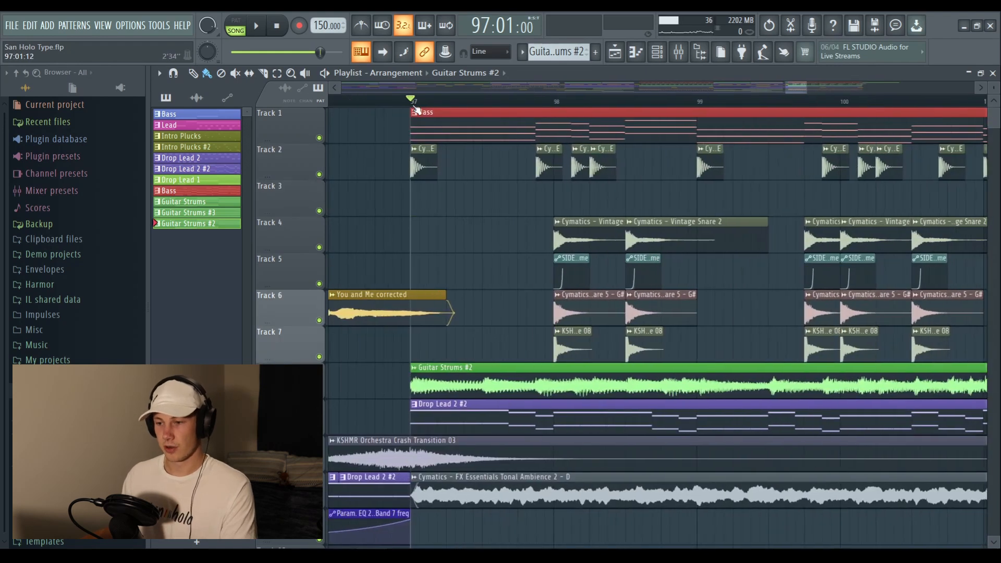
{"action": "key", "text": "space"}
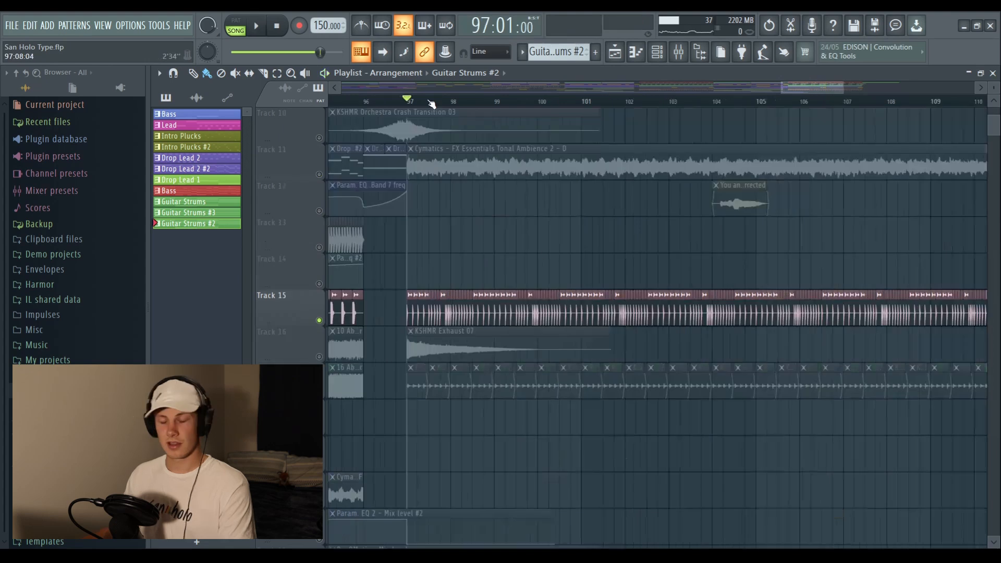
Review the second drop's Track 15 percussion and its kick and snare layers on Tracks 2 to 7 from bar 97
{"action": "scroll", "coordinate": [432, 105], "scroll_direction": "up", "scroll_amount": 3}
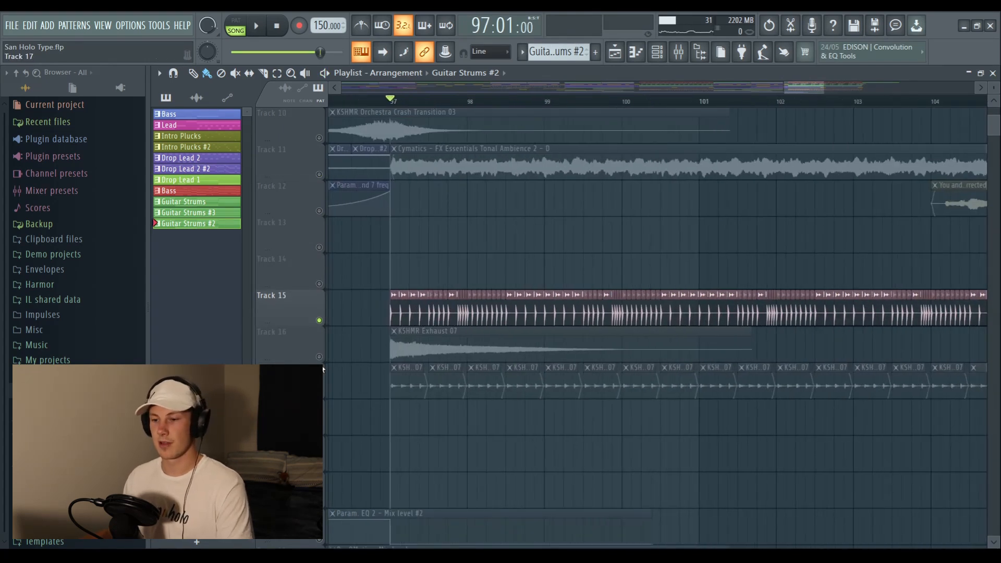
{"action": "scroll", "coordinate": [455, 137], "scroll_direction": "up", "scroll_amount": 6}
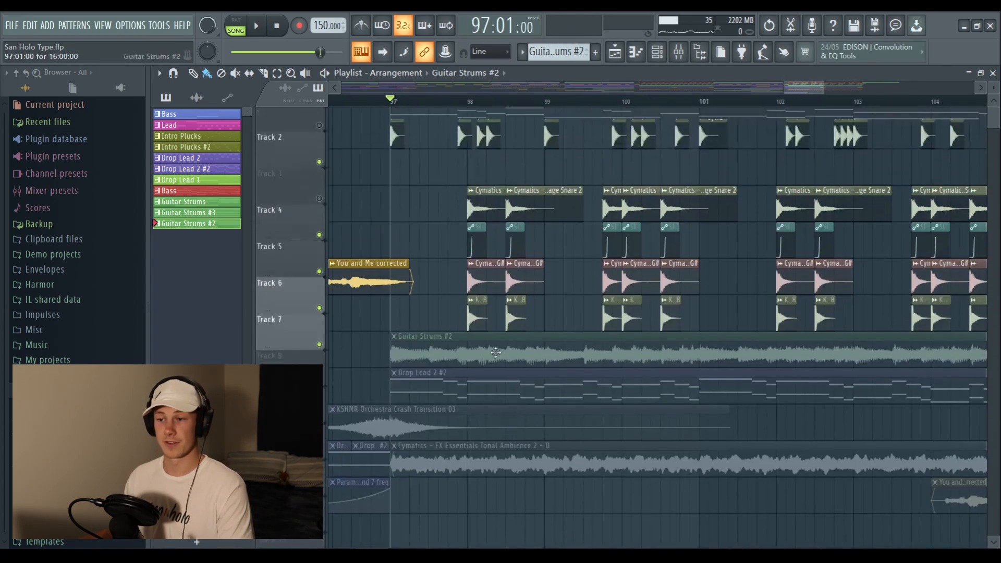